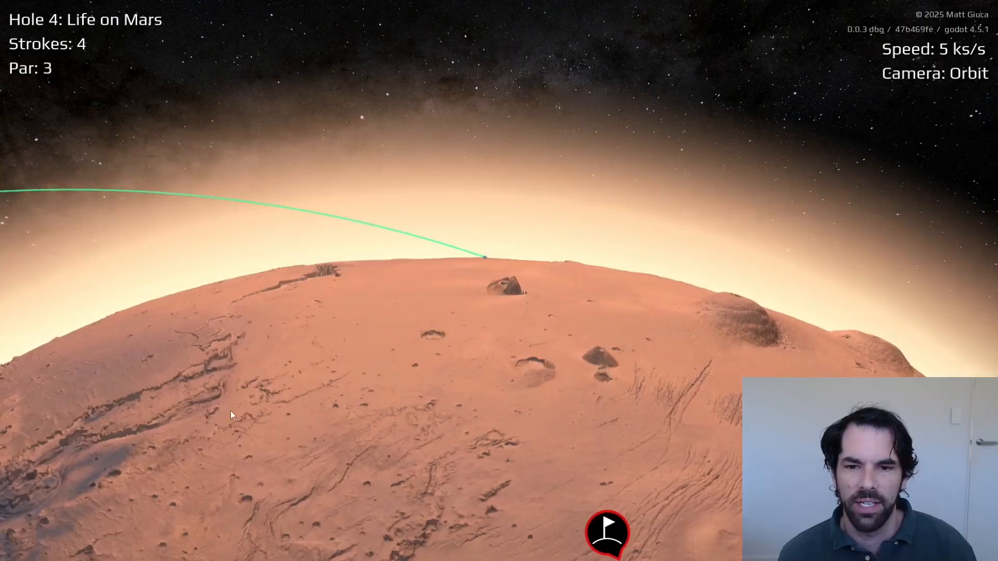
# Switch the golf game's camera to Surface and play two strokes on the Life on Mars hole.
pyautogui.press('c')
pyautogui.press('space')
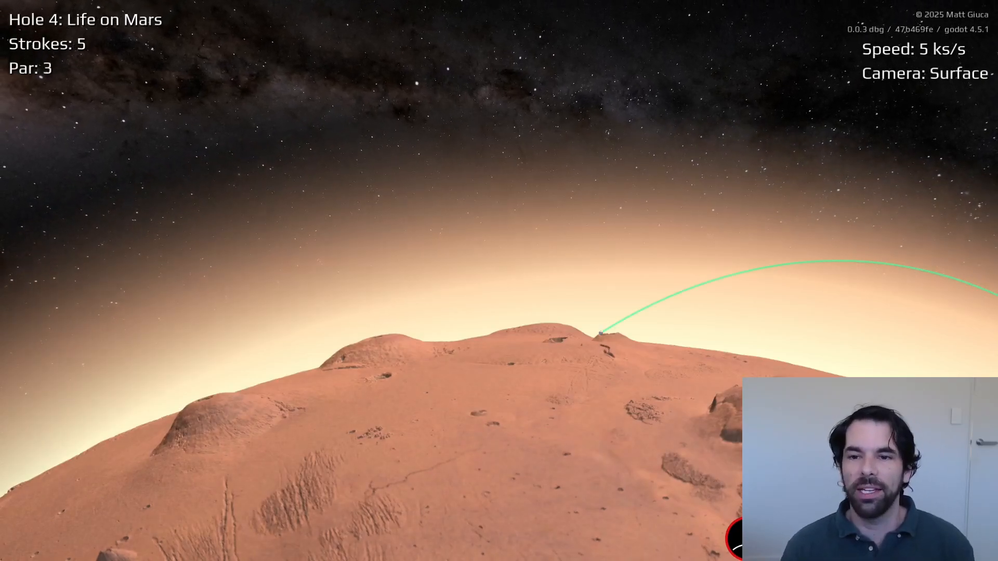
pyautogui.scroll(10, 499, 280)
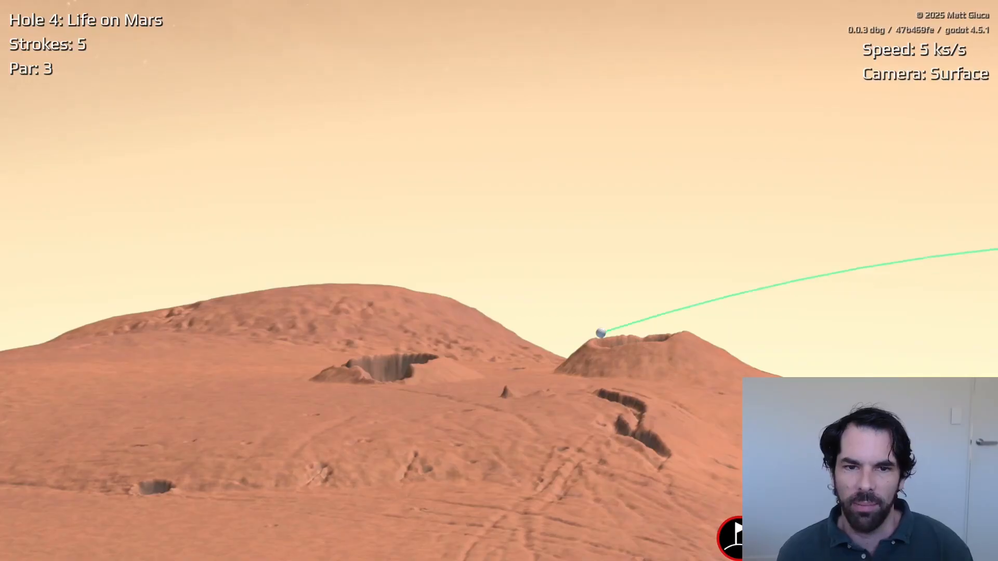
pyautogui.press('space')
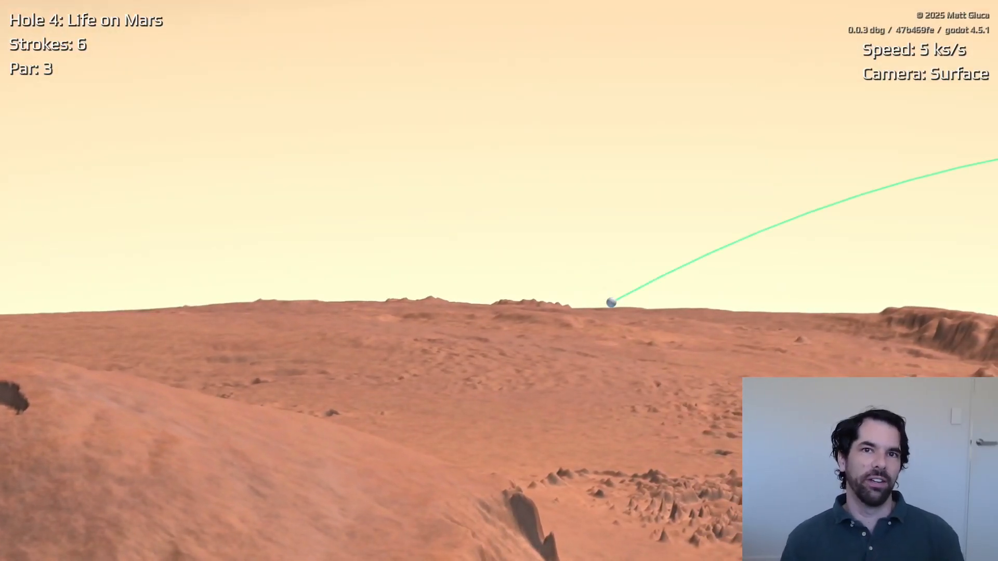
pyautogui.scroll(-10, 499, 281)
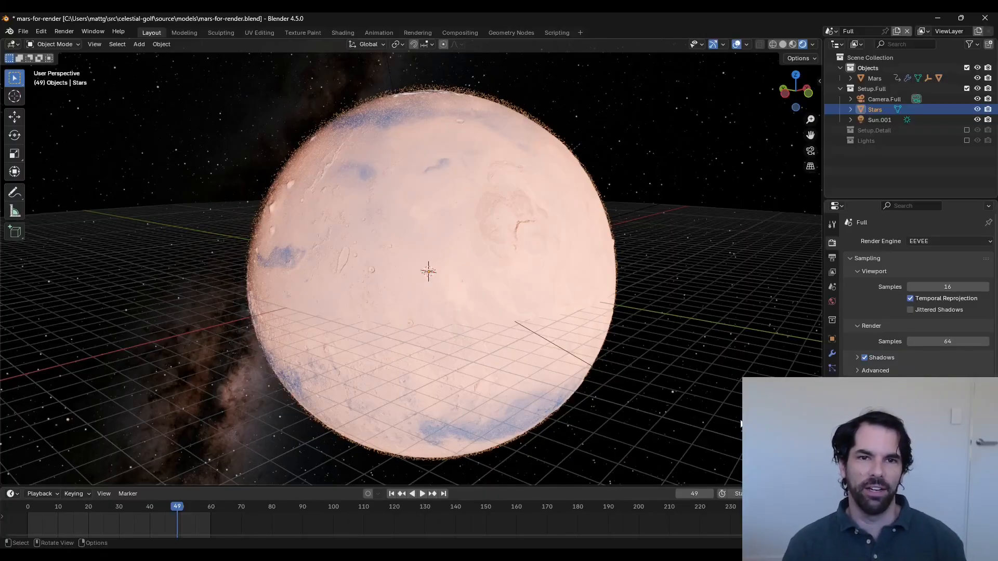
# Switch to Blender and examine the lit and shadowed sides of the rendered Mars model.
pyautogui.moveTo(721, 414); pyautogui.dragTo(597, 399, button='middle')
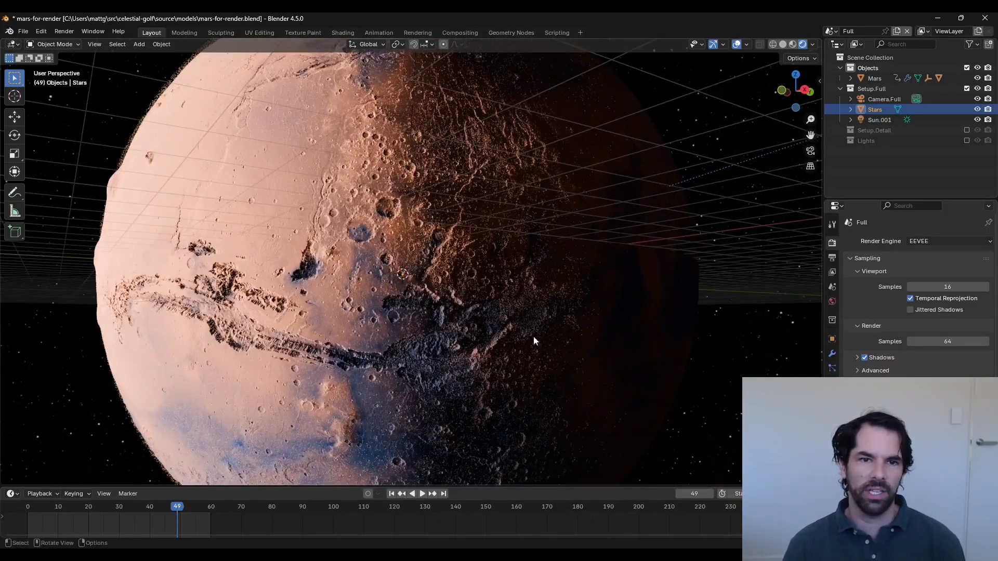
pyautogui.scroll(-5, 696, 421)
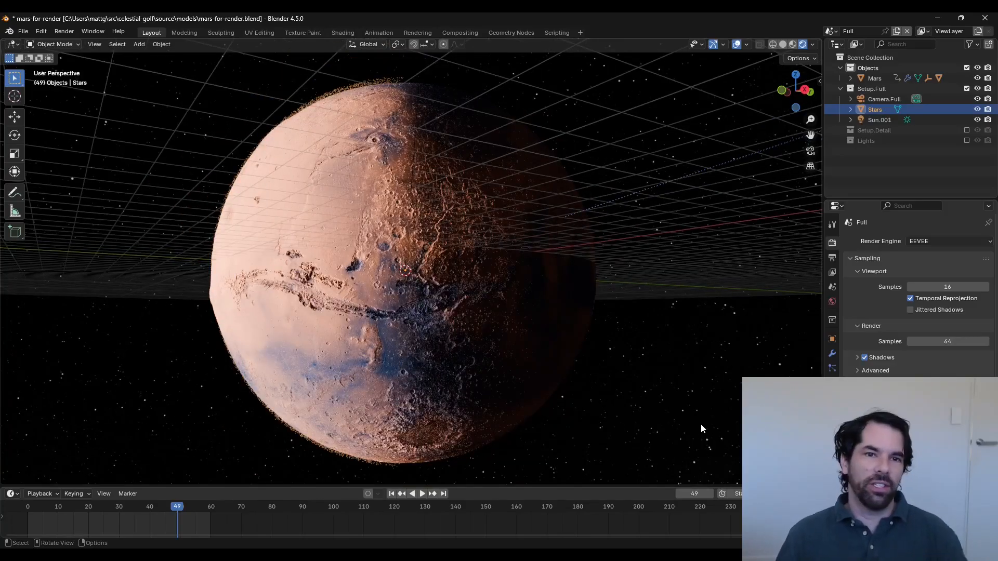
pyautogui.moveTo(700, 423); pyautogui.dragTo(633, 377, button='middle')
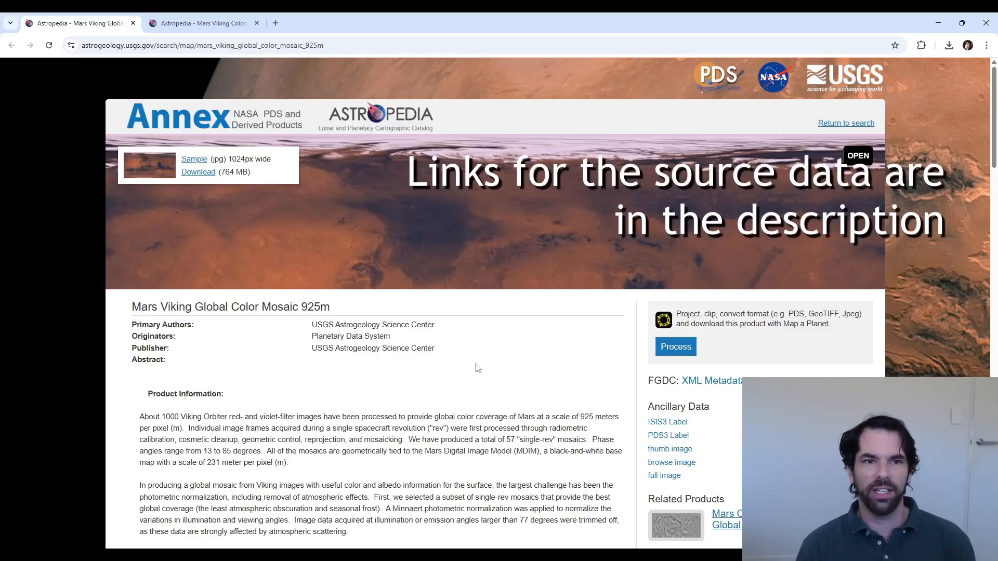
# Switch to the mars textures folder and open Mars_Viking_ClrMosaic_global_925m.tif in a maximized image viewer.
pyautogui.hotkey('ctrl', 'Tab')
pyautogui.hotkey('alt', 'Tab')
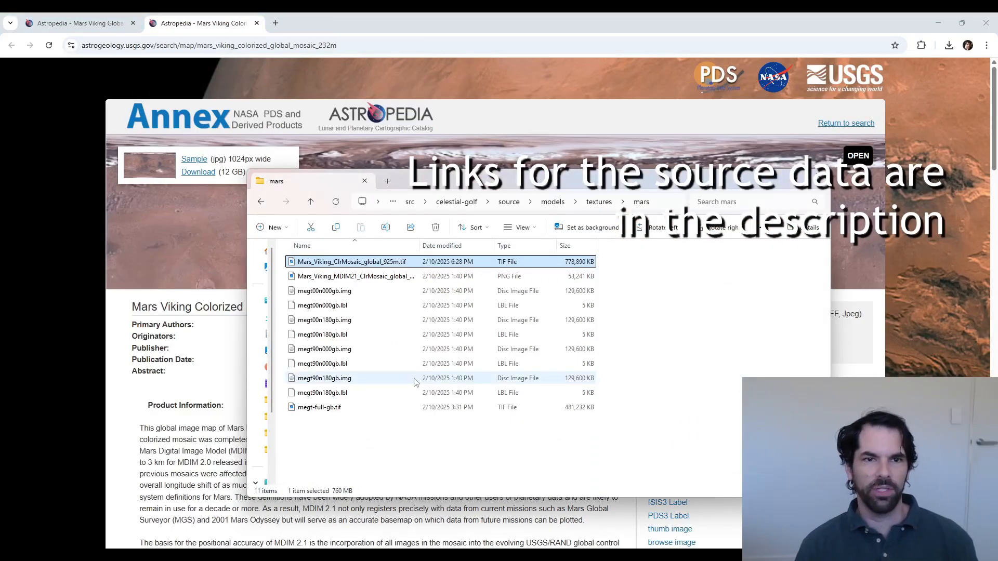
pyautogui.doubleClick(372, 261)
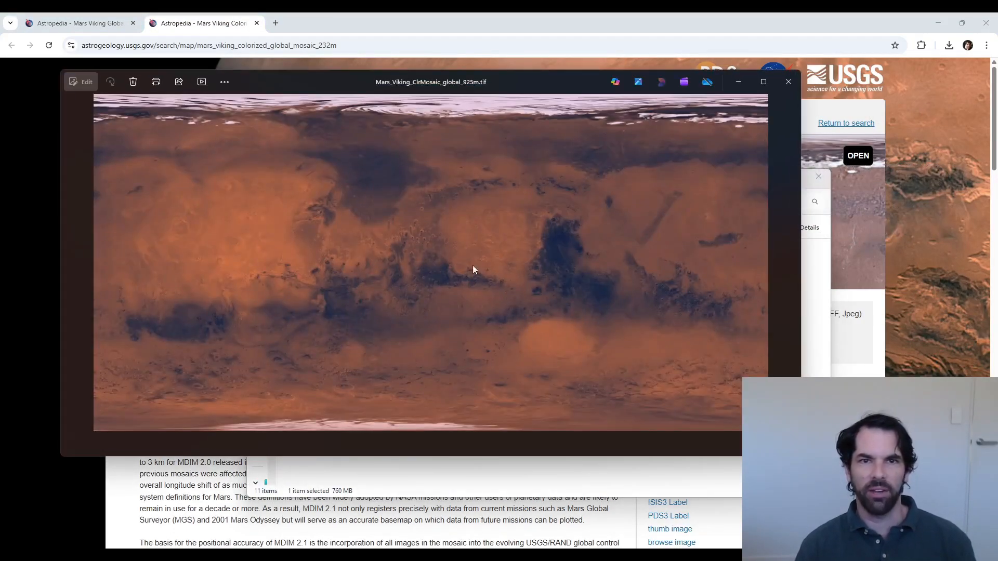
pyautogui.doubleClick(440, 86)
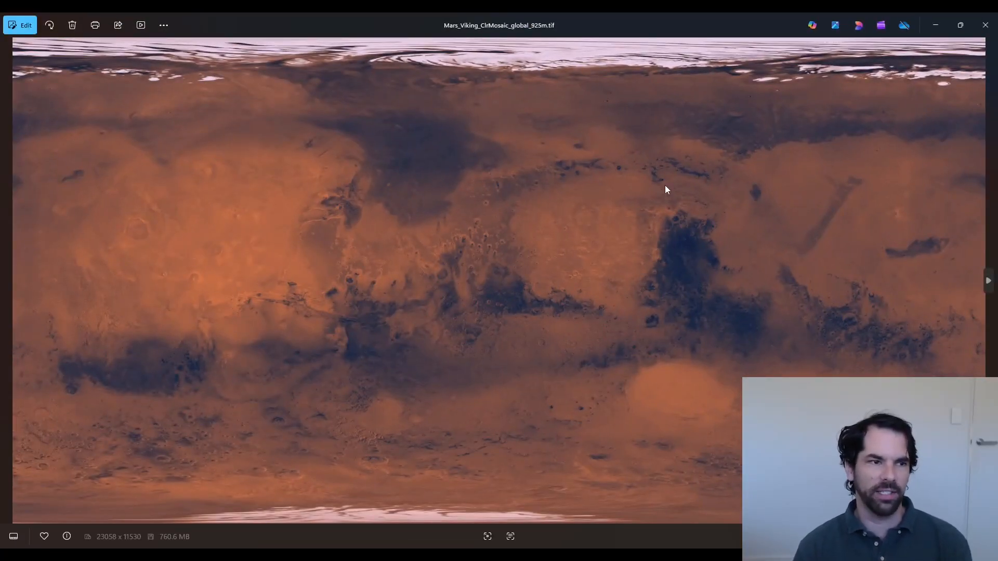
# Show Mars_Viking_MDIM21_ClrMosaic_global_2500m.png and inspect its craters and channels up close.
pyautogui.press('Right')
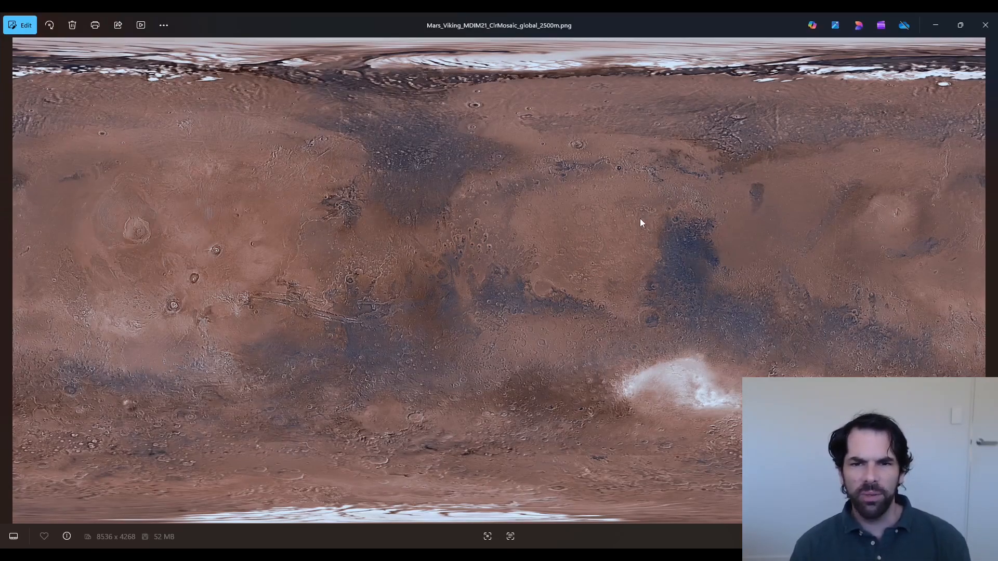
pyautogui.scroll(5, 452, 275)
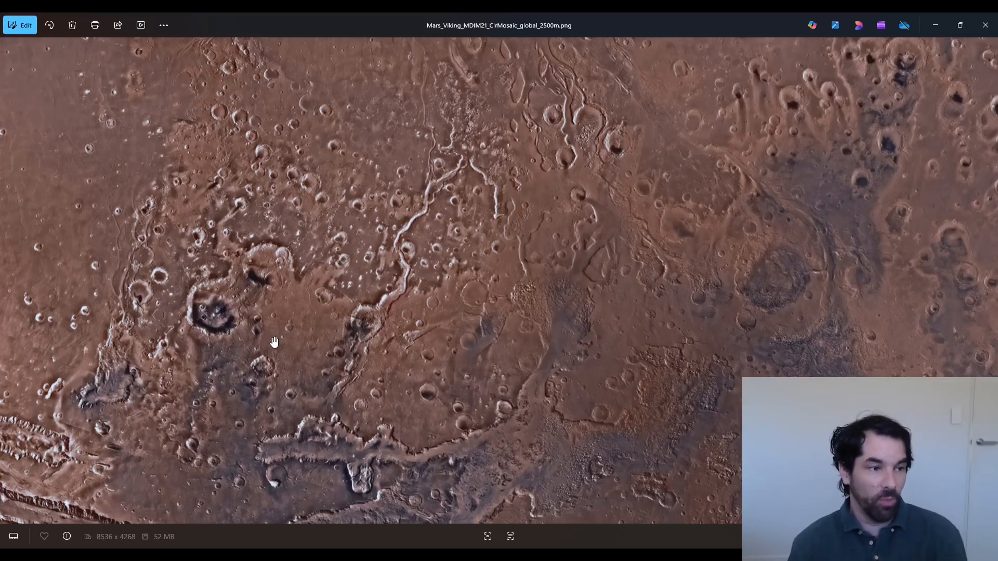
pyautogui.scroll(-5, 308, 357)
pyautogui.scroll(-5, 396, 390)
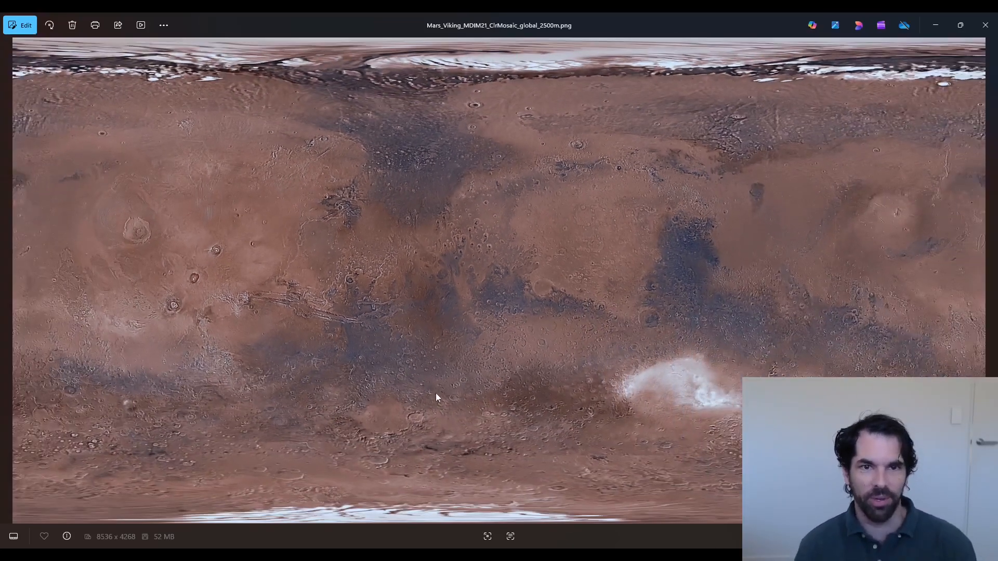
# Return to Mars_Viking_ClrMosaic_global_925m.tif and inspect the canyon and volcano region up close for comparison.
pyautogui.press('Right')
pyautogui.scroll(6, 216, 247)
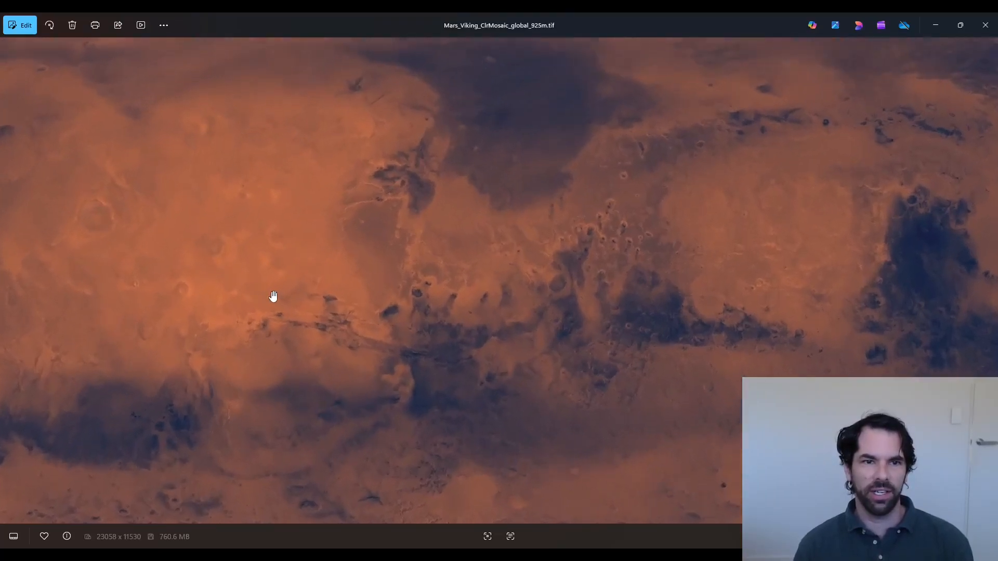
pyautogui.scroll(2, 155, 284)
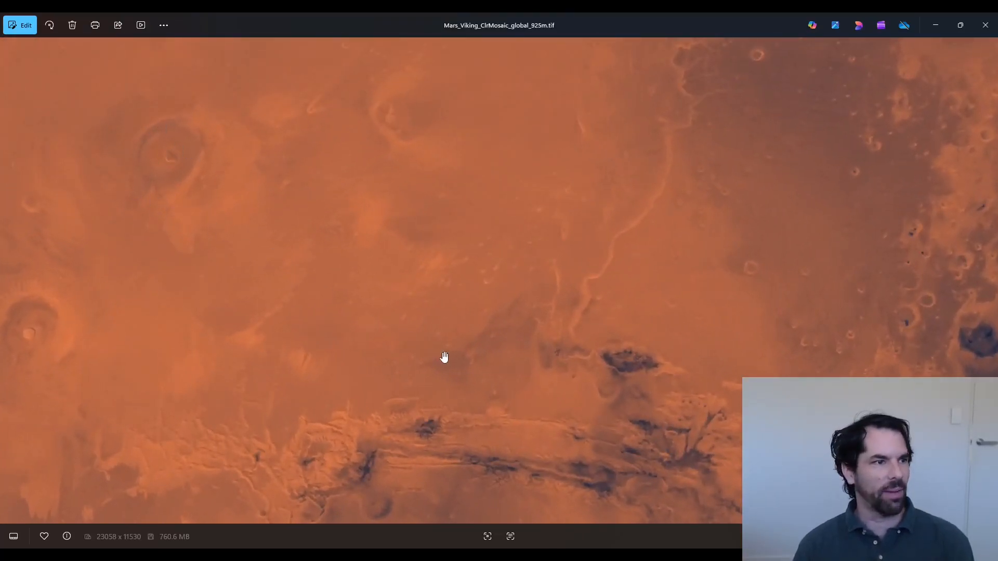
pyautogui.scroll(-8, 552, 402)
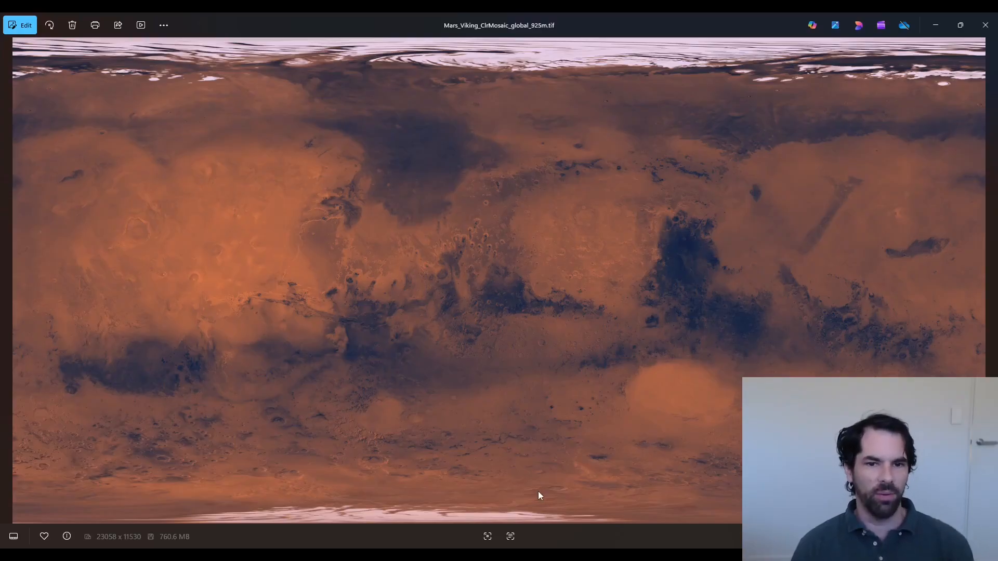
# Inspect the north polar ice in the 925m colour mosaic, and close the image.
pyautogui.scroll(6, 468, 47)
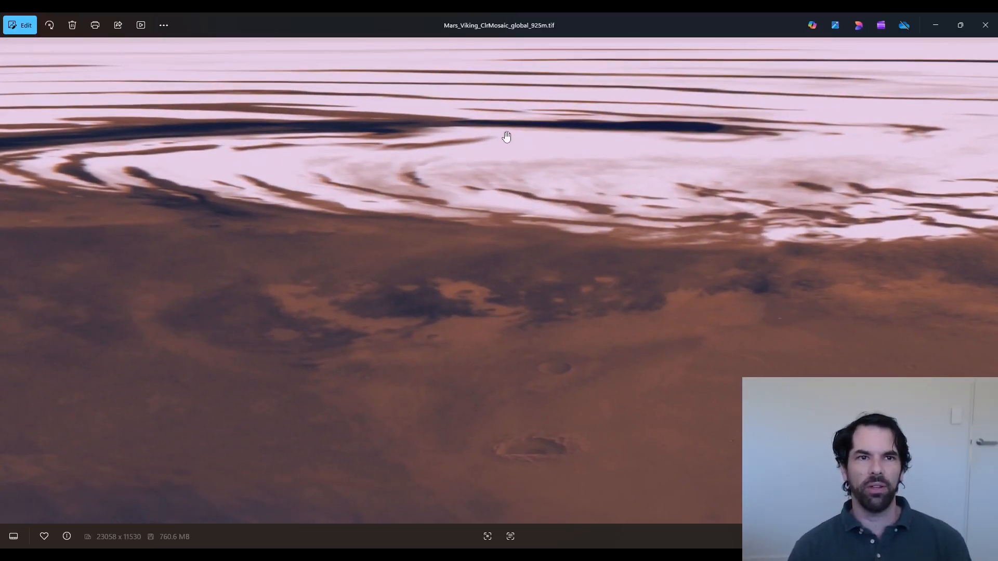
pyautogui.scroll(-4, 505, 138)
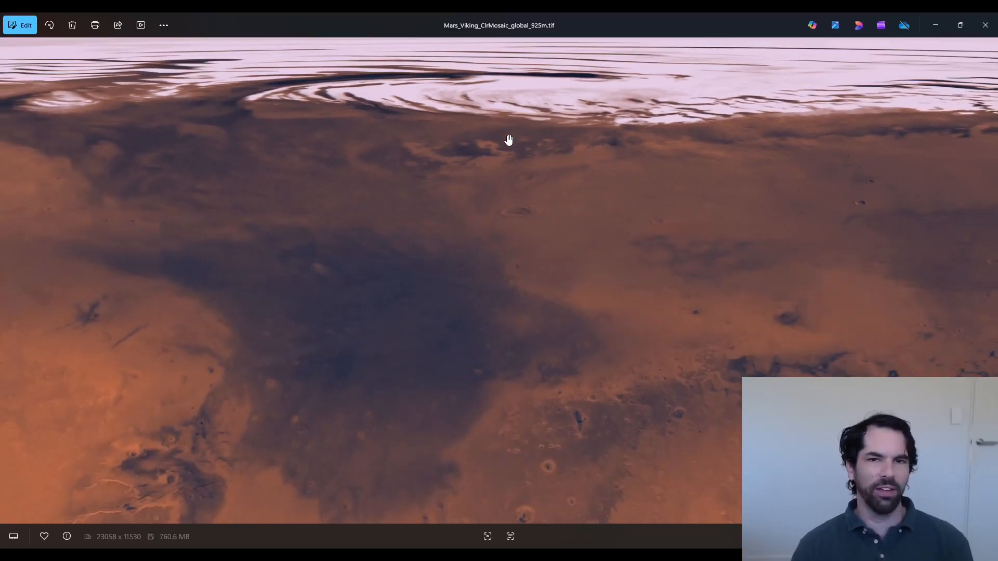
pyautogui.scroll(-5, 509, 139)
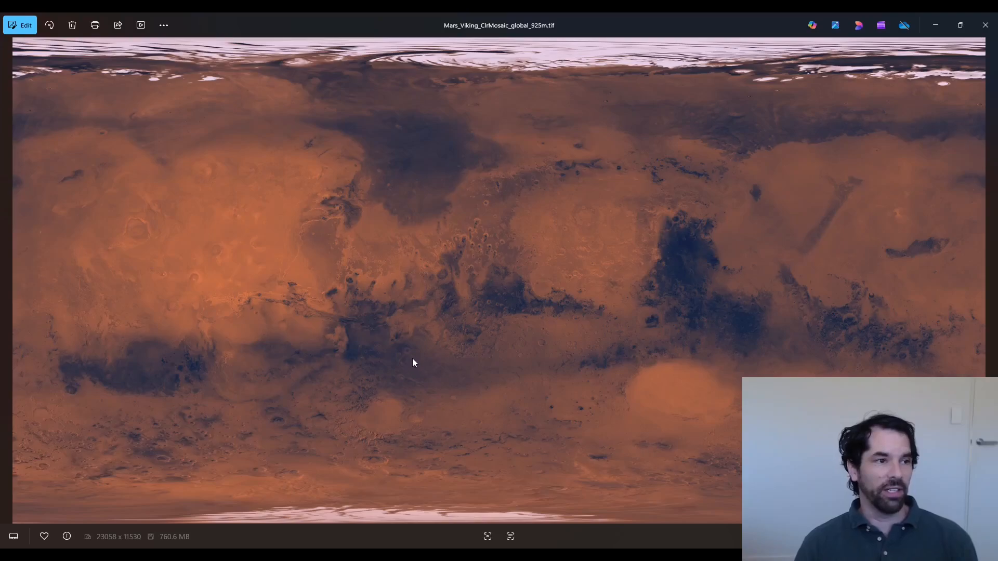
pyautogui.click(986, 25)
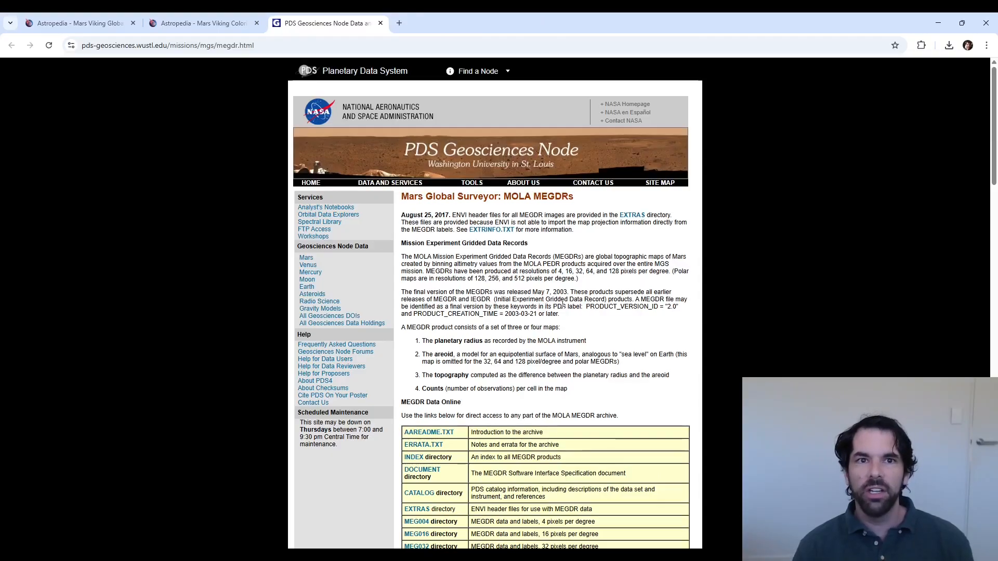
# Open the MEG064 directory of 64 pixels per degree data from the MOLA MEGDR page.
pyautogui.scroll(-1, 622, 323)
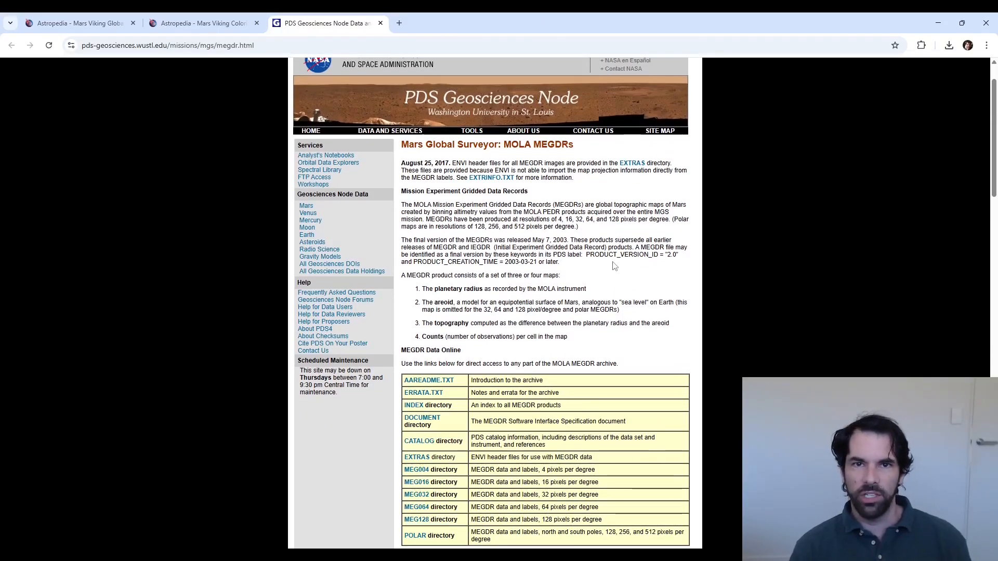
pyautogui.scroll(-2, 613, 260)
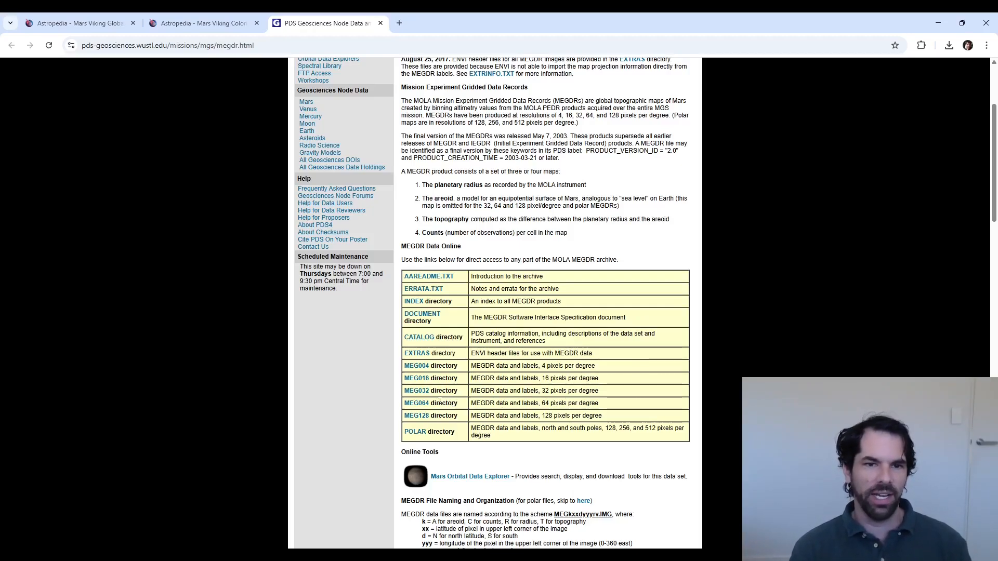
pyautogui.click(416, 404)
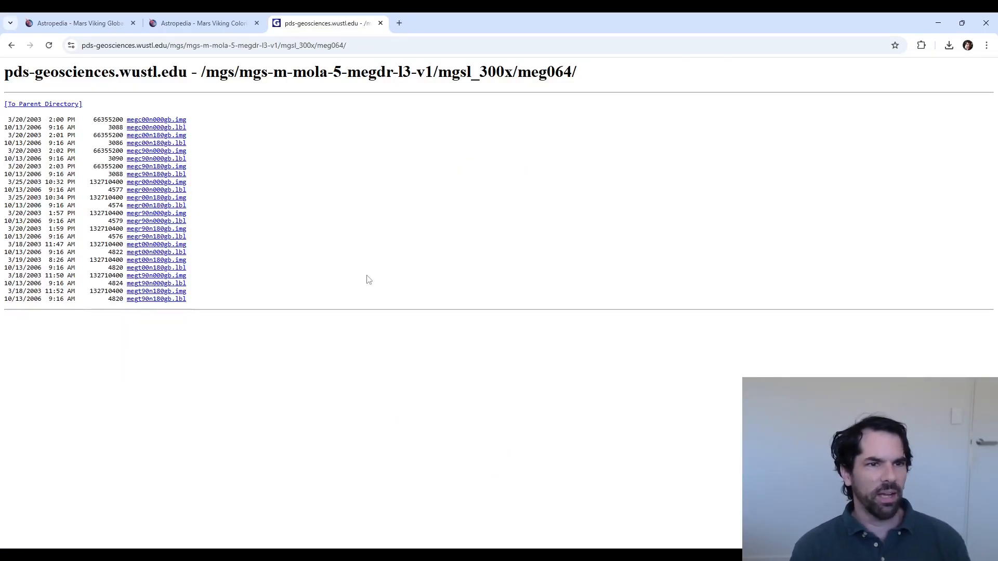
# Examine the meg064 file listing, marking out the megt topography image and label files.
pyautogui.moveTo(245, 309); pyautogui.dragTo(205, 107)
pyautogui.click(288, 263)
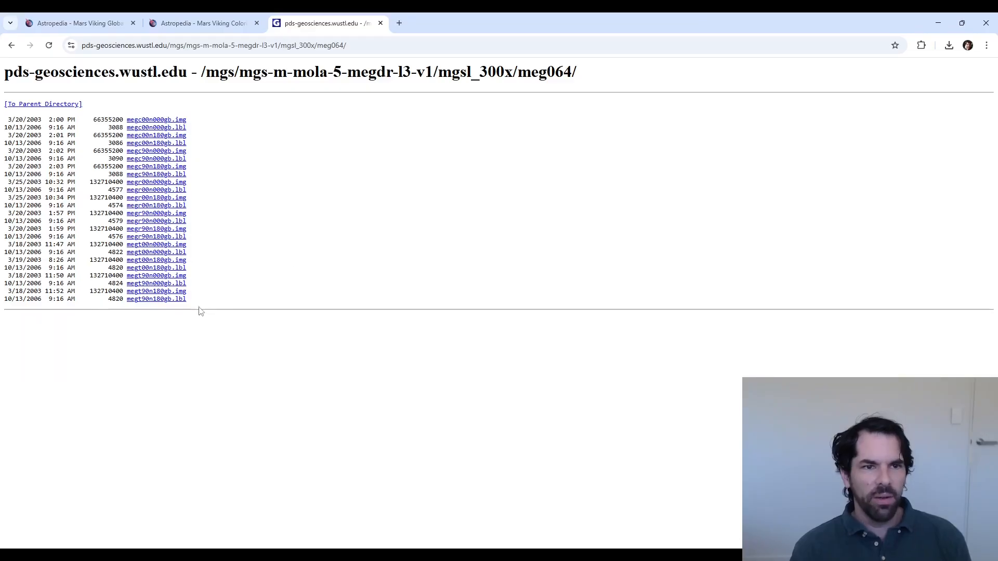
pyautogui.moveTo(205, 302); pyautogui.dragTo(13, 242)
pyautogui.click(453, 450)
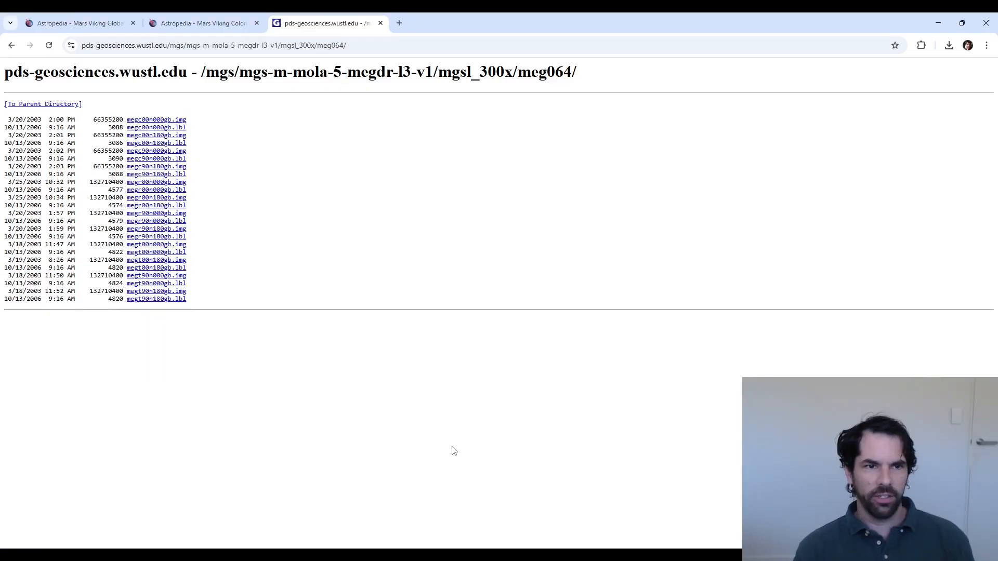
# Return to the mars textures folder and open Mars_Viking_ClrMosaic_global_925m.tif alongside the open height map.
pyautogui.hotkey('alt', 'Tab')
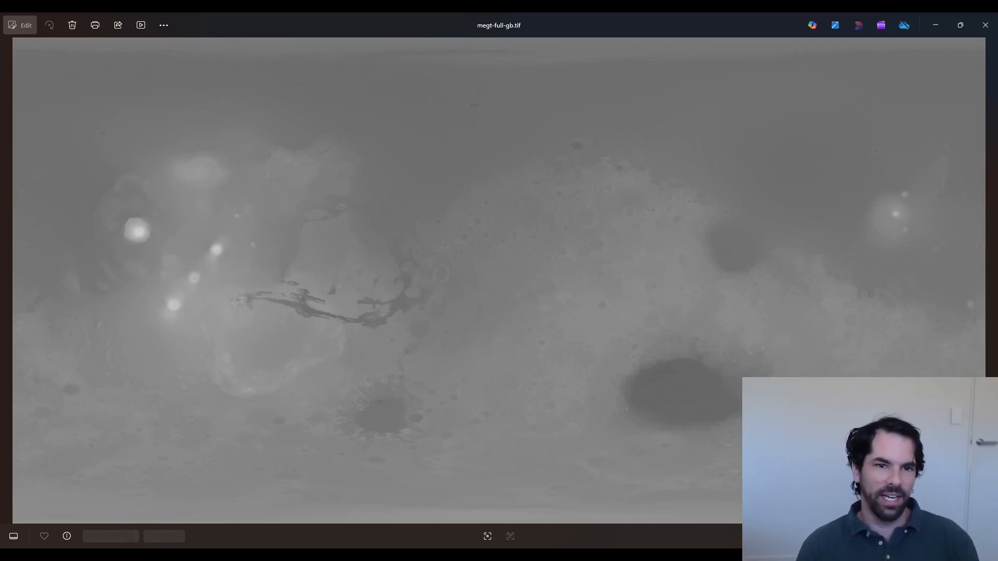
pyautogui.hotkey('alt', 'Tab')
pyautogui.click(373, 263)
pyautogui.doubleClick(372, 263)
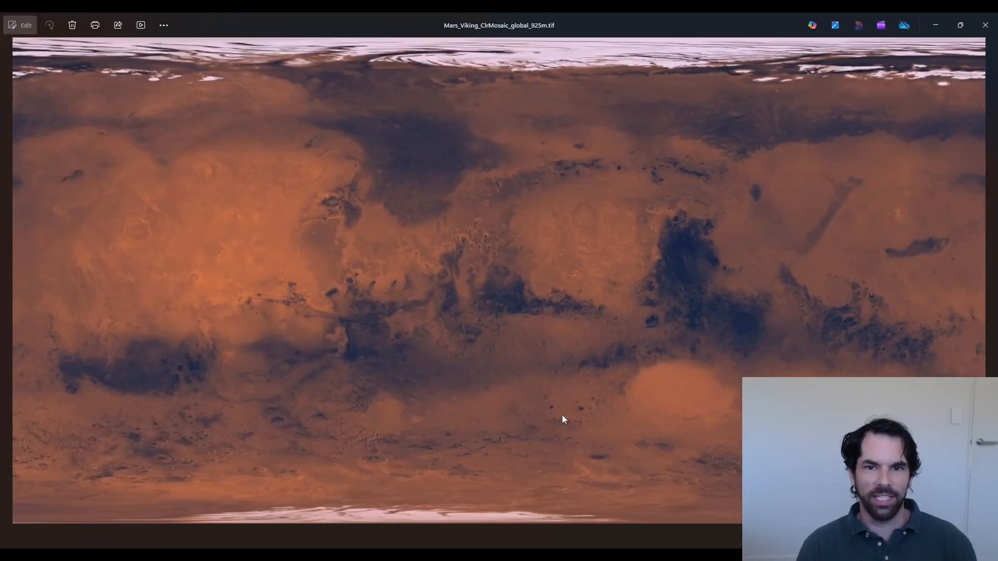
# Compare the megt-full-gb.tif height map with the 925m colour mosaic by alternating between the two images.
pyautogui.hotkey('alt', 'Tab')
pyautogui.hotkey('alt', 'Tab')
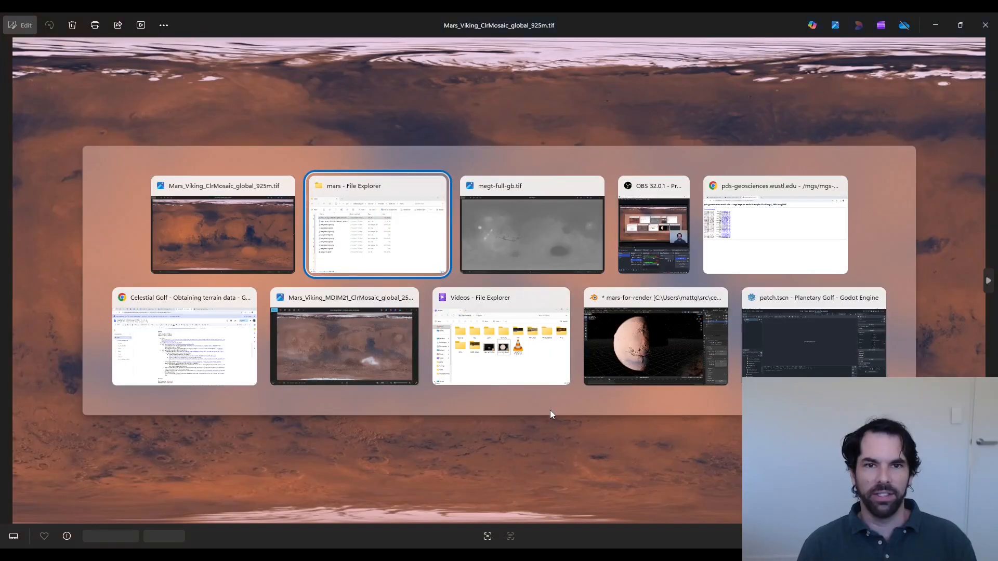
pyautogui.hotkey('alt', 'Tab')
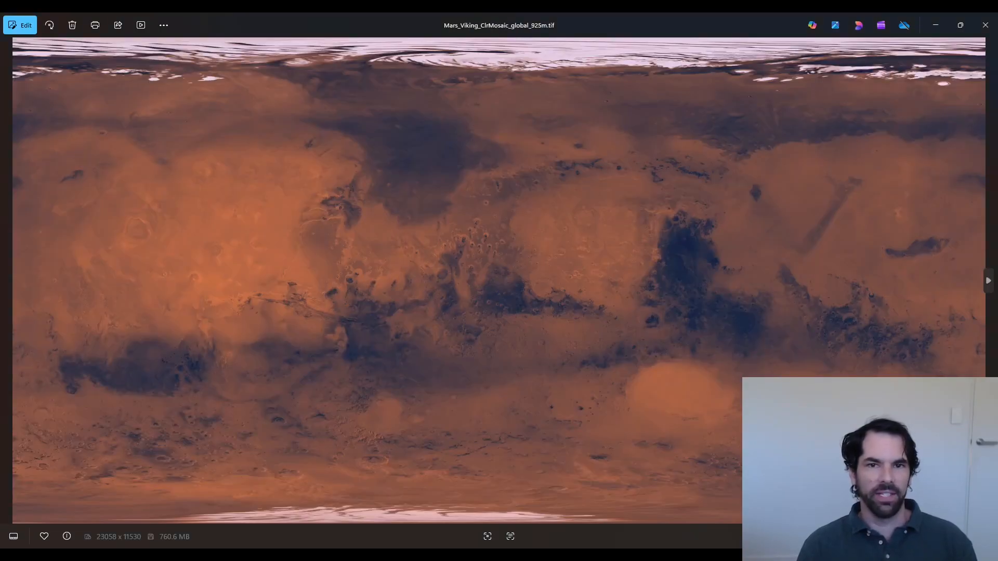
pyautogui.hotkey('alt', 'Tab')
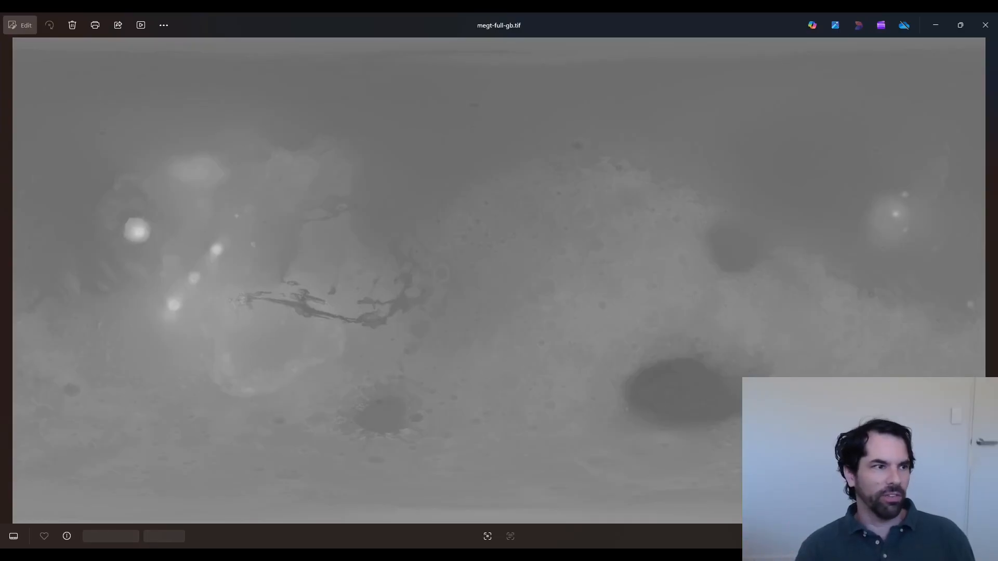
pyautogui.hotkey('alt', 'Tab')
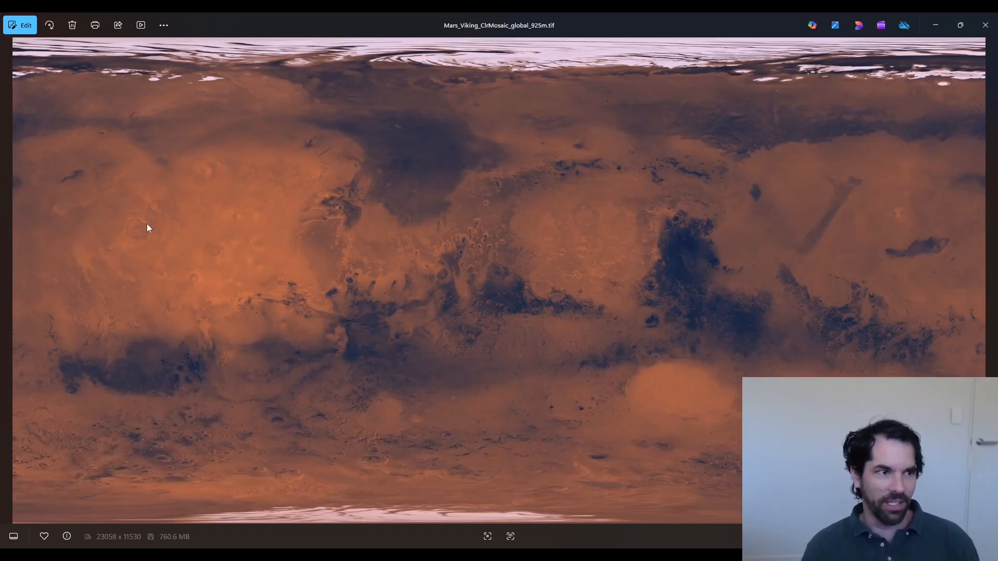
pyautogui.hotkey('alt', 'Tab')
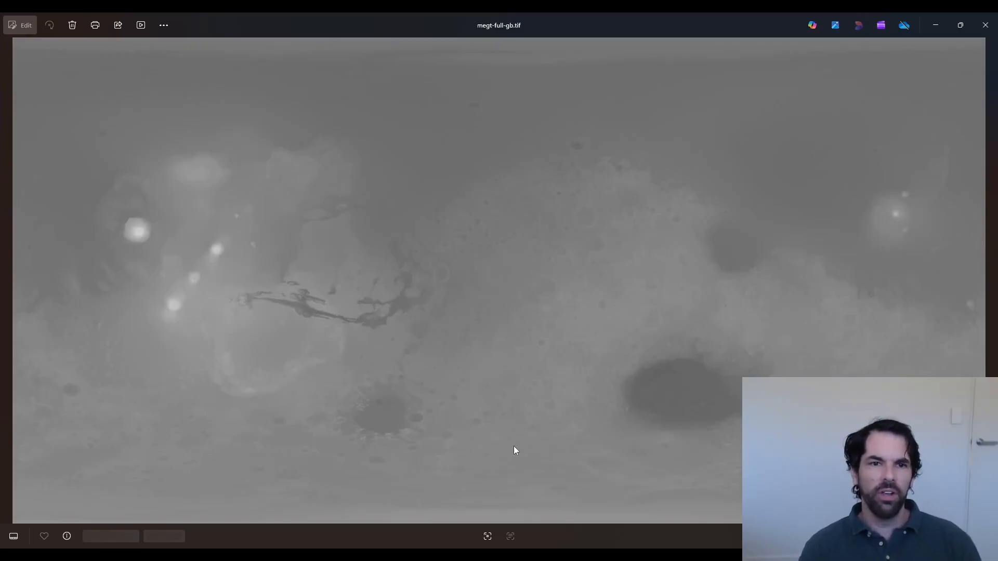
pyautogui.hotkey('alt', 'Tab')
pyautogui.hotkey('alt', 'Tab')
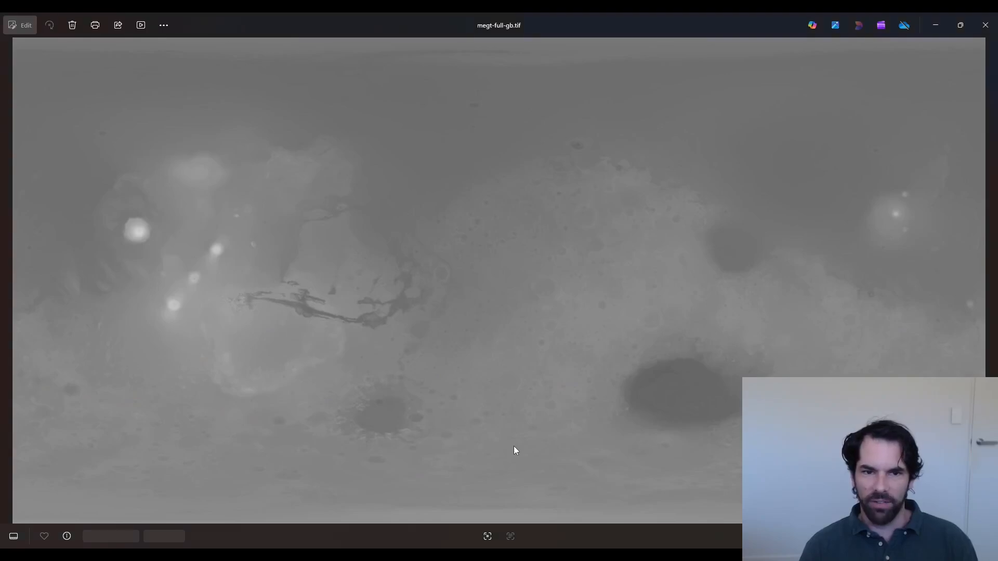
# Switch to Blender and delete the default cube, camera and light from the new scene.
pyautogui.hotkey('alt', 'Tab')
pyautogui.hotkey('alt', 'Tab')
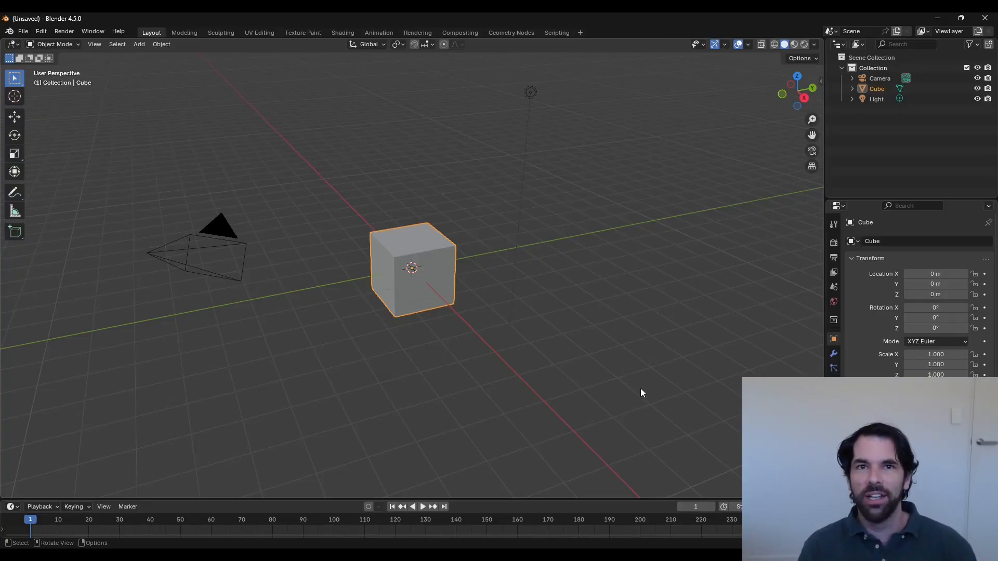
pyautogui.click(446, 269)
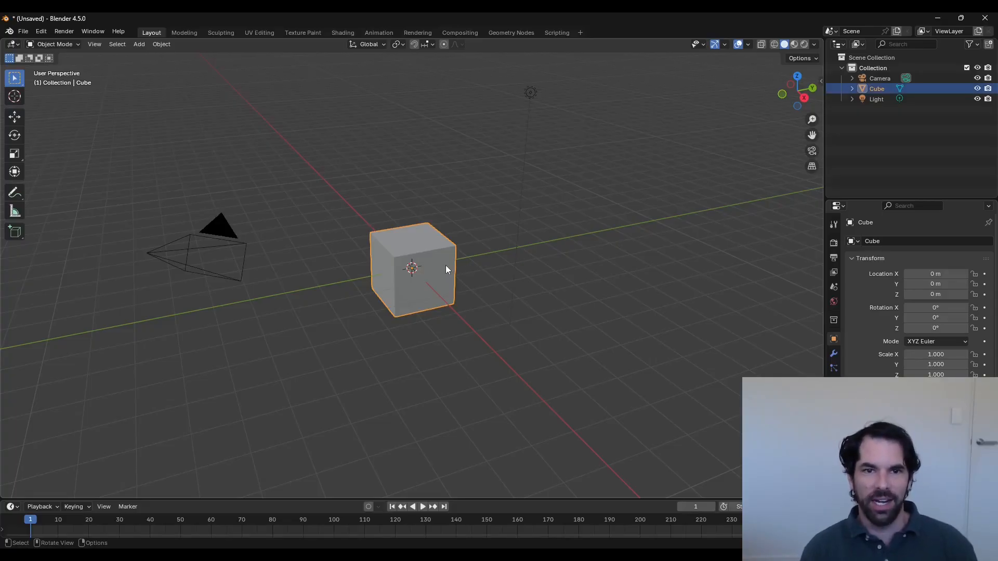
pyautogui.press('a')
pyautogui.press('Delete')
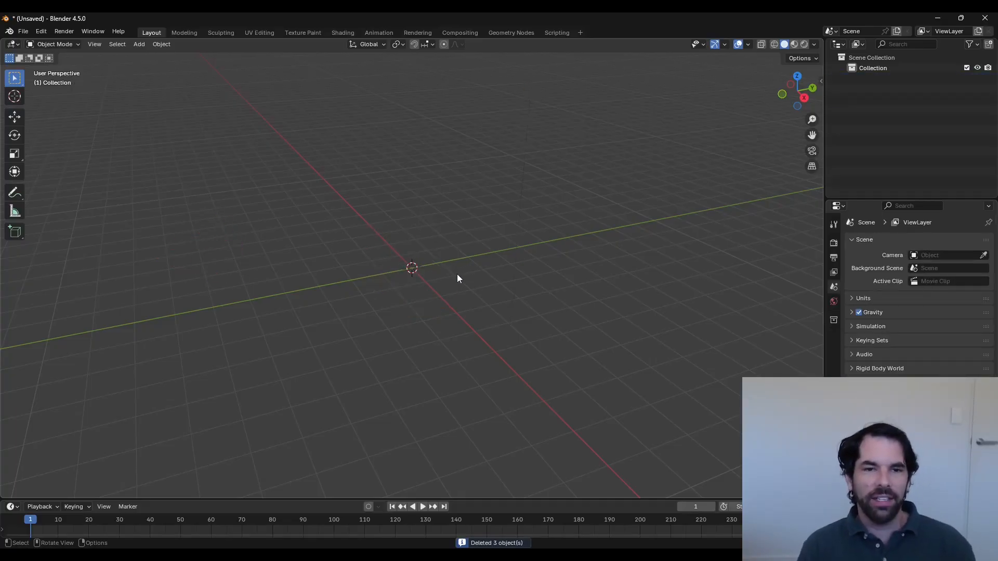
# Add an Ico Sphere mesh at the centre of the empty scene.
pyautogui.hotkey('shift', 'a')
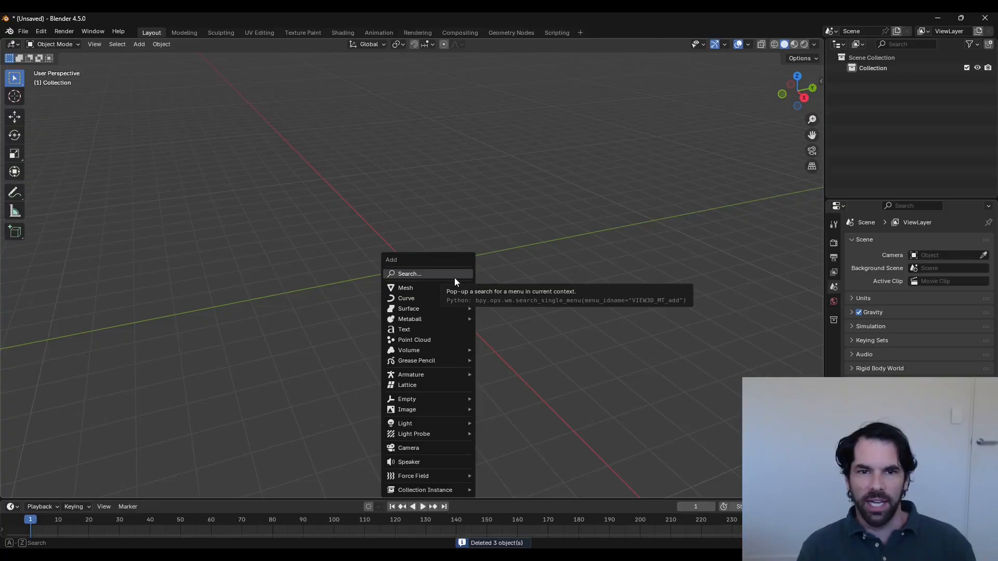
pyautogui.click(454, 278)
pyautogui.write('sphere')
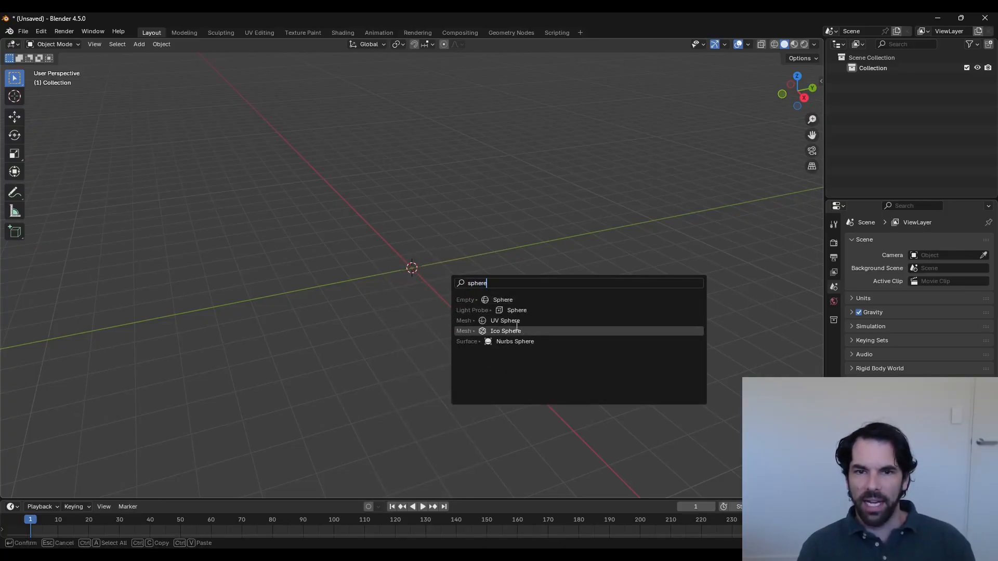
pyautogui.click(559, 330)
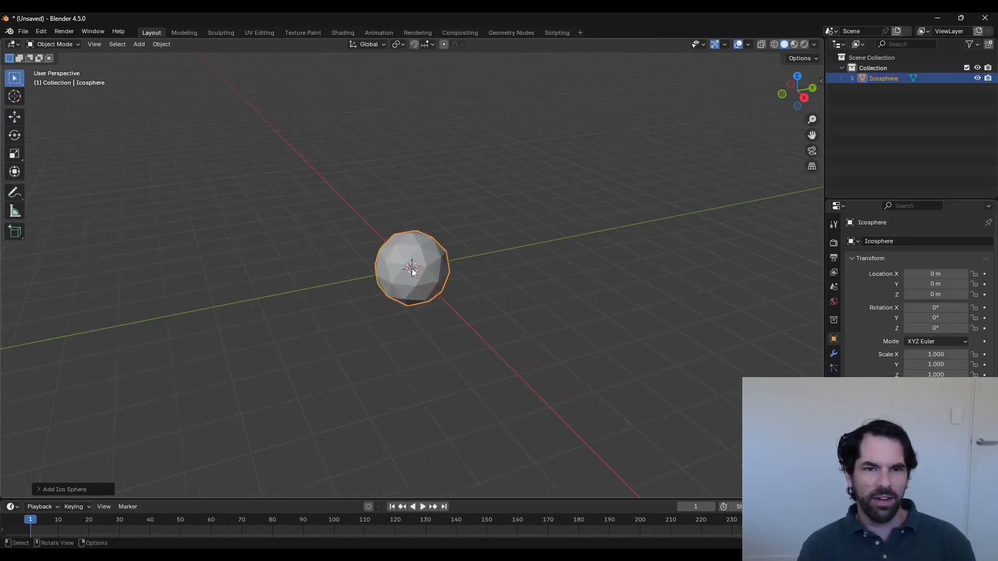
# Set the new ico sphere's subdivisions to 4 and inspect the smoother surface up close.
pyautogui.scroll(1, 411, 268)
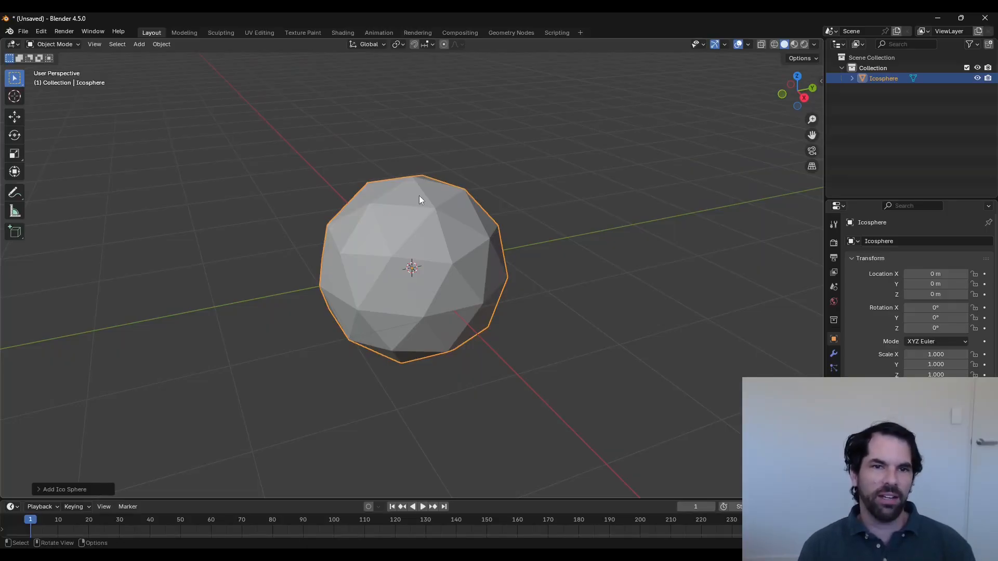
pyautogui.scroll(-5, 419, 195)
pyautogui.click(73, 489)
pyautogui.doubleClick(165, 388)
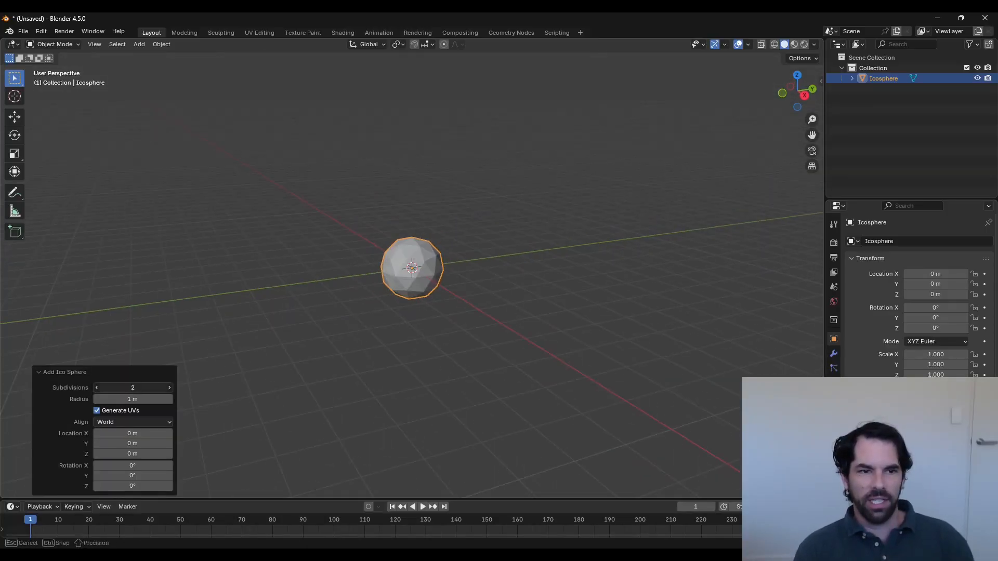
pyautogui.press('Escape')
pyautogui.click(171, 386)
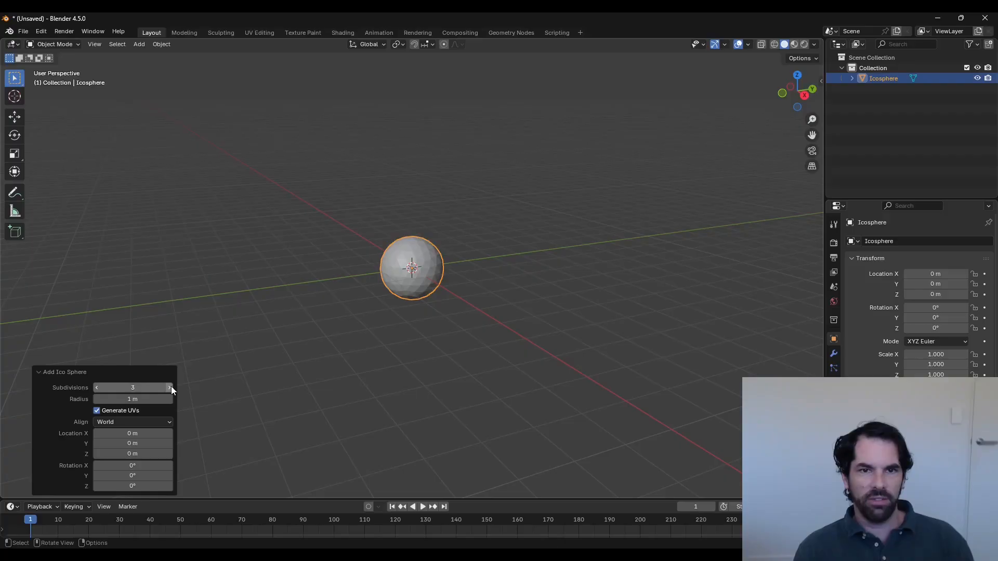
pyautogui.click(170, 385)
pyautogui.scroll(7, 435, 315)
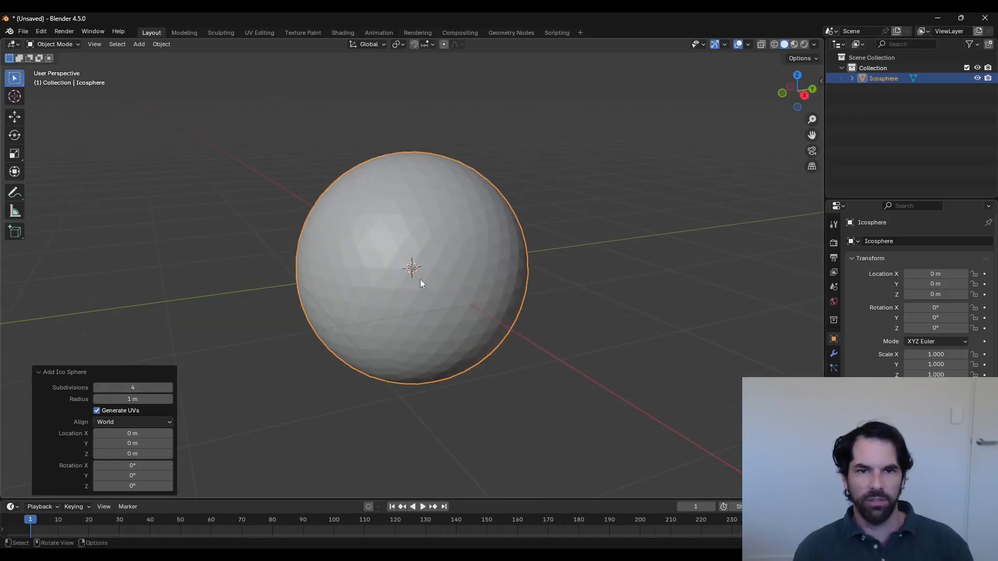
pyautogui.scroll(-2, 438, 299)
pyautogui.scroll(2, 467, 274)
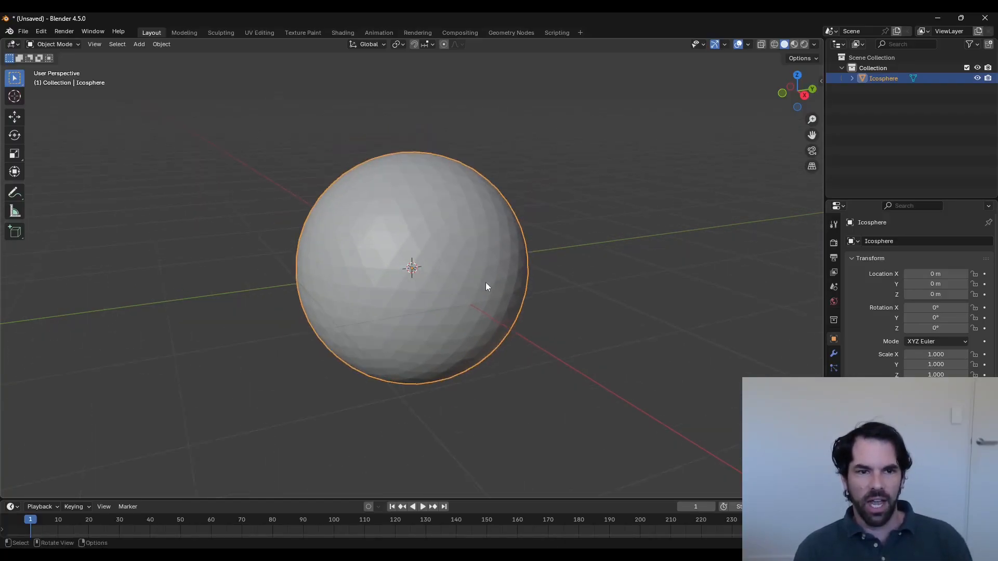
pyautogui.scroll(-1, 486, 282)
pyautogui.moveTo(457, 280); pyautogui.dragTo(404, 271, button='middle')
pyautogui.scroll(2, 403, 272)
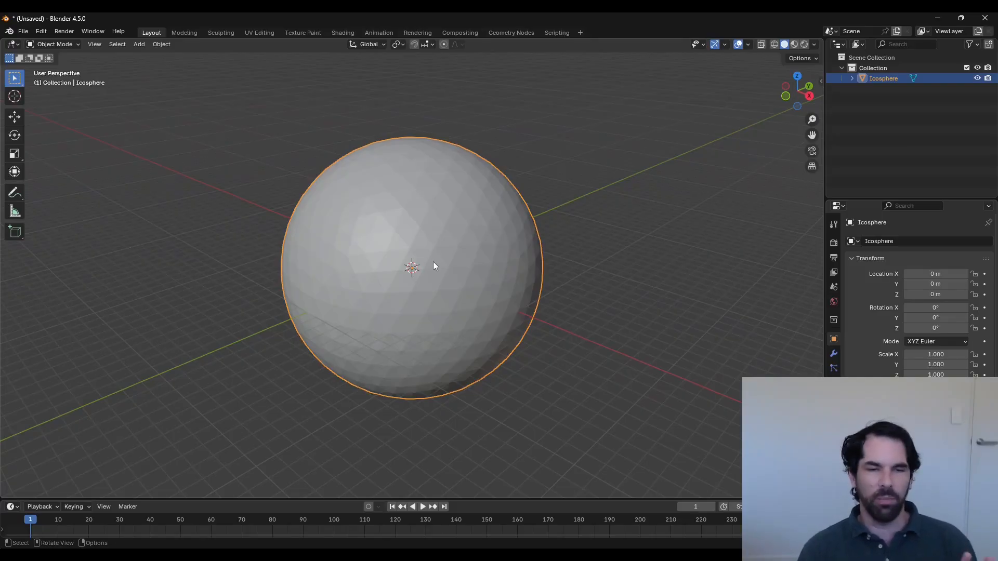
# Create a new material on the icosphere and name it Mars.
pyautogui.click(834, 426)
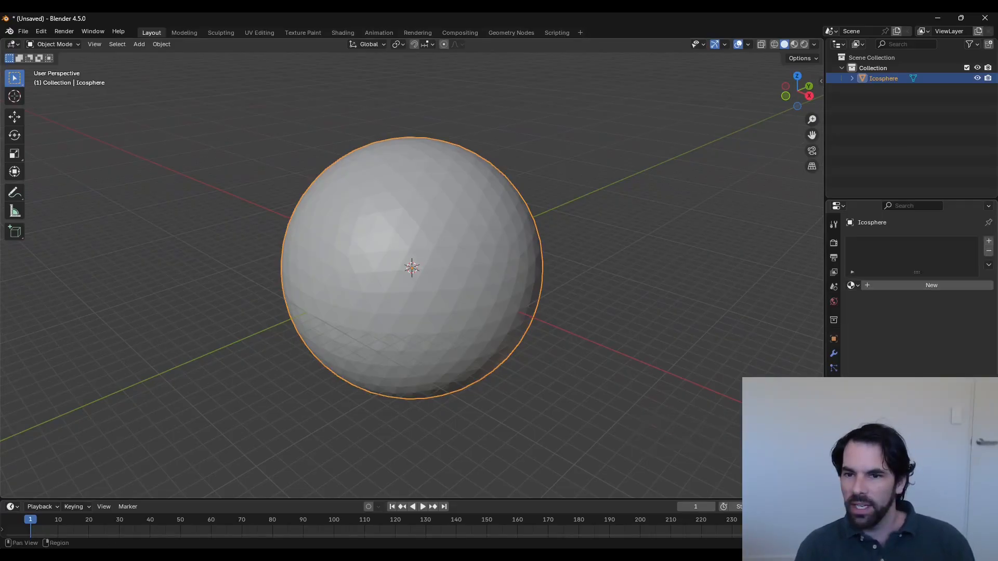
pyautogui.click(907, 287)
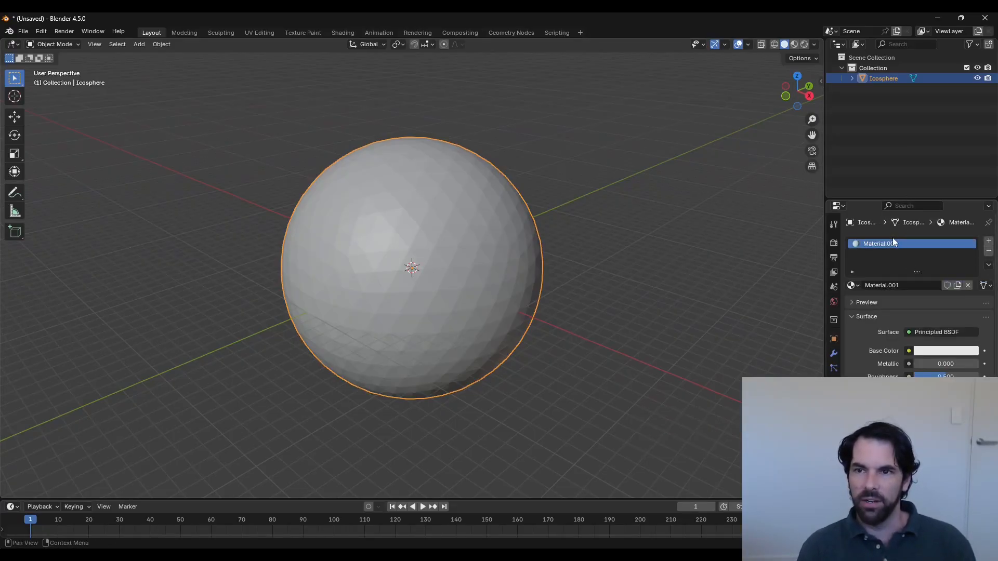
pyautogui.doubleClick(888, 244)
pyautogui.write('Mars')
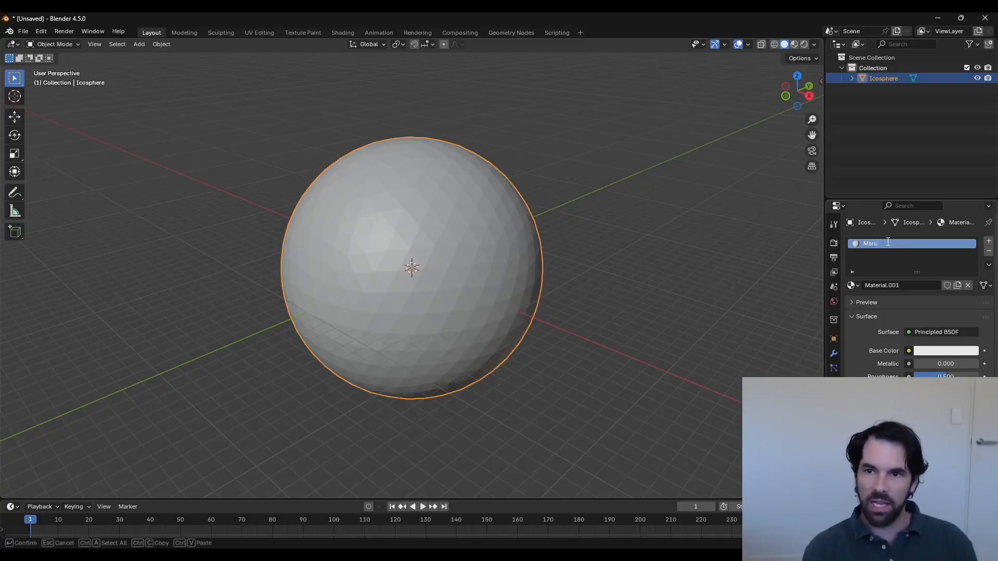
pyautogui.press('Return')
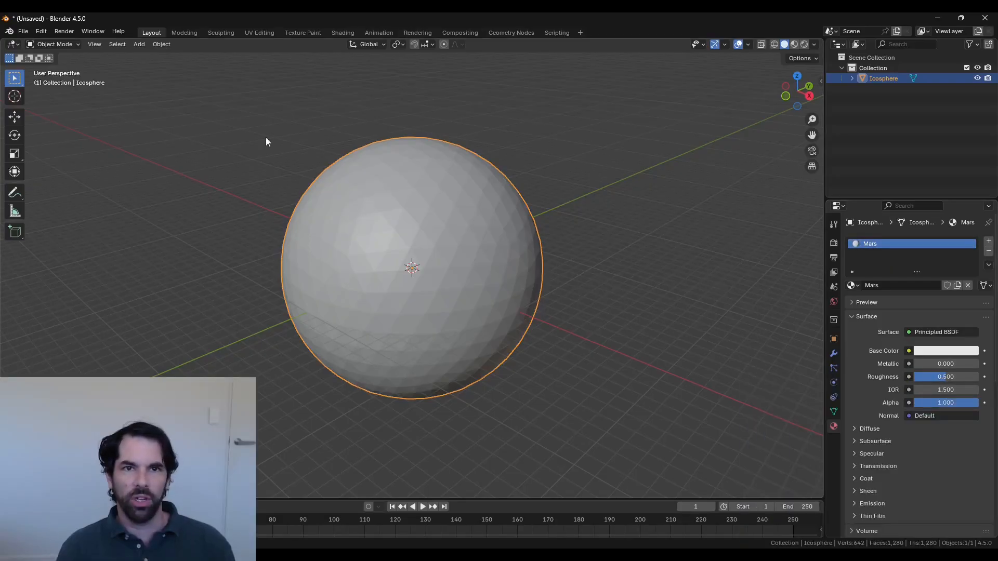
# In the Shading workspace, add the Mars_Viking_ClrMosaic_global_925m.tif and megt-full-gb.tif images as texture nodes beside the Principled BSDF.
pyautogui.click(343, 32)
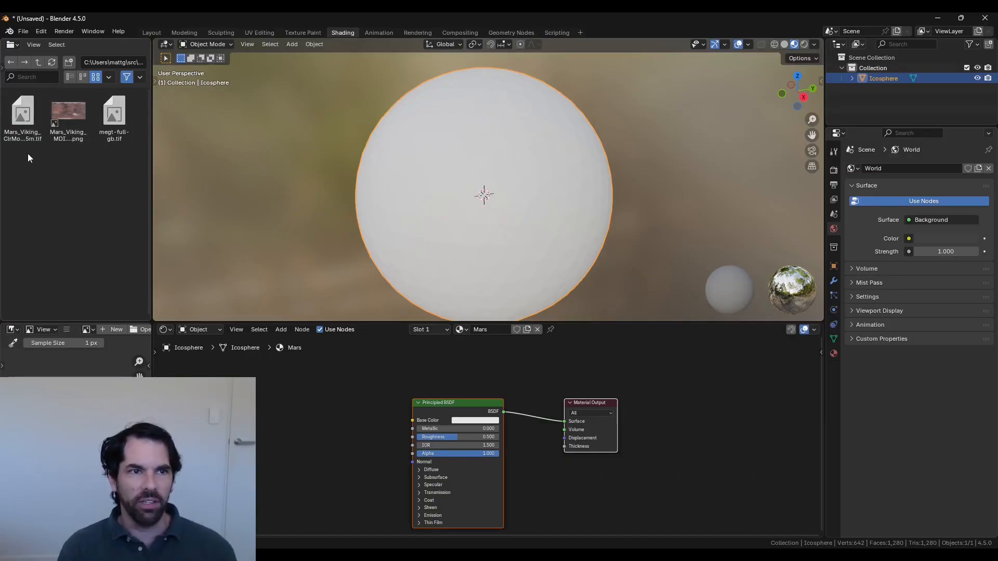
pyautogui.keyDown('shift'); pyautogui.click(122, 131); pyautogui.keyUp('shift')
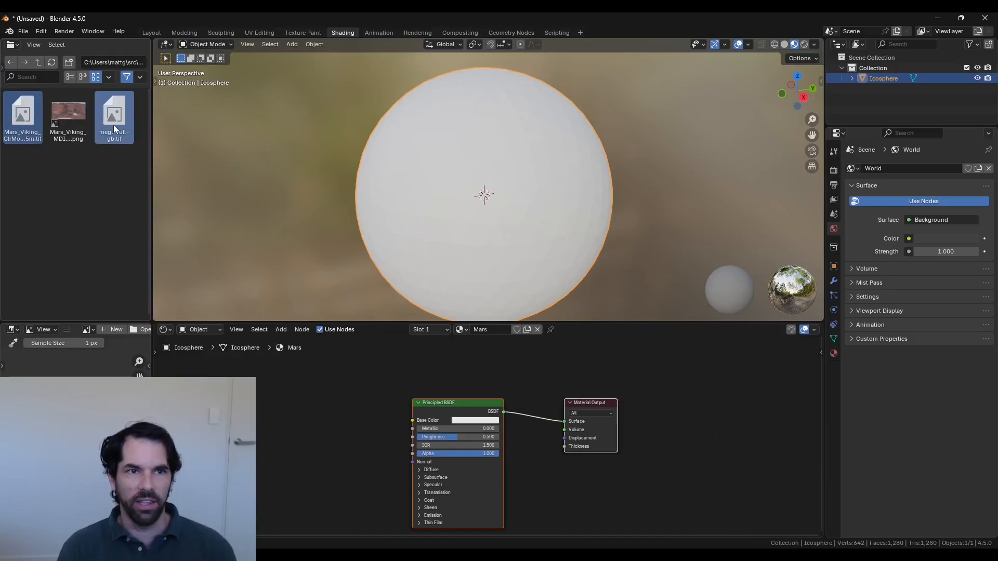
pyautogui.moveTo(116, 130); pyautogui.dragTo(307, 422)
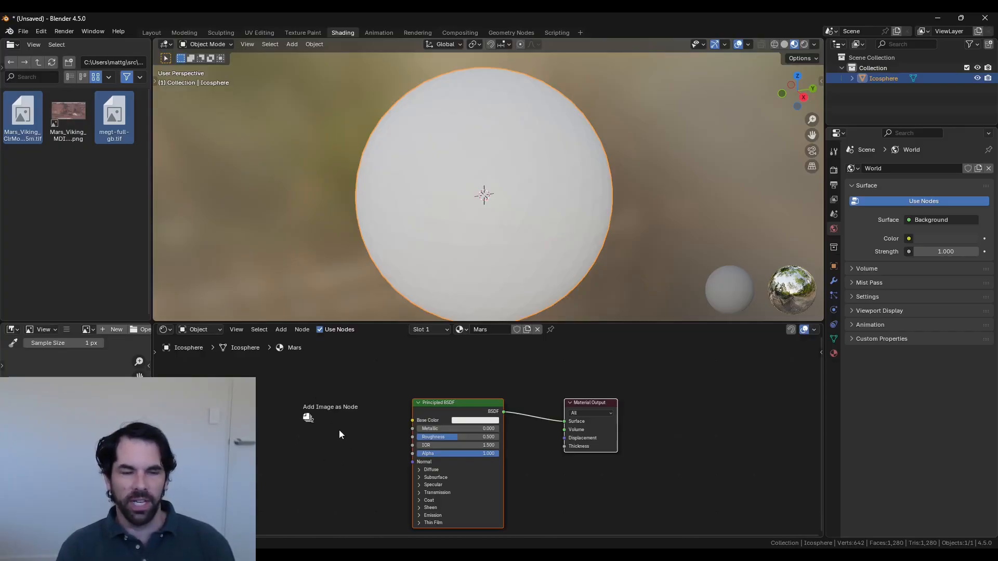
pyautogui.moveTo(339, 434); pyautogui.dragTo(389, 379)
pyautogui.scroll(-2, 305, 440)
pyautogui.scroll(1, 390, 379)
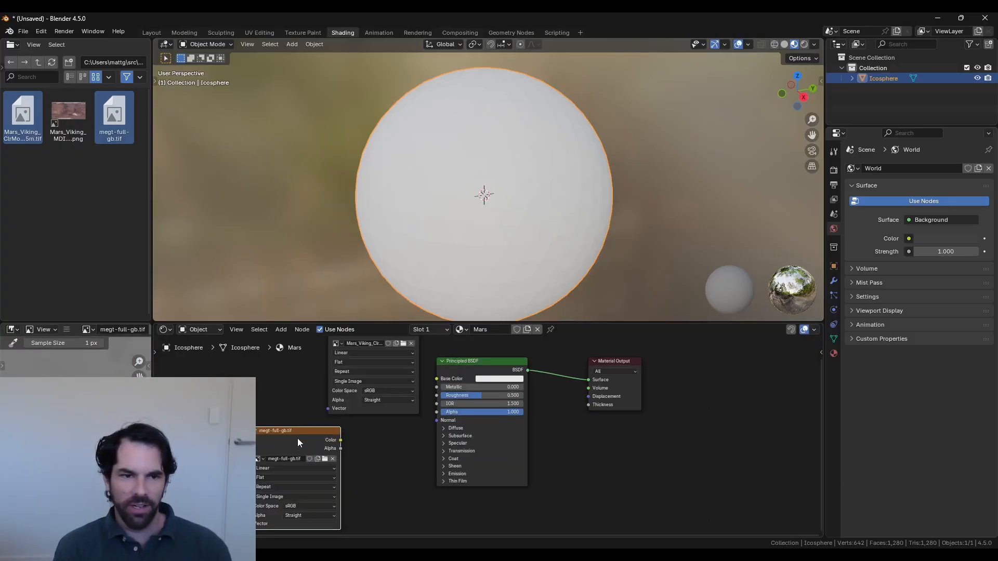
# Rename the megt-full-gb.tif image texture node to Topology.
pyautogui.doubleClick(294, 426)
pyautogui.press('Escape')
pyautogui.click(276, 432)
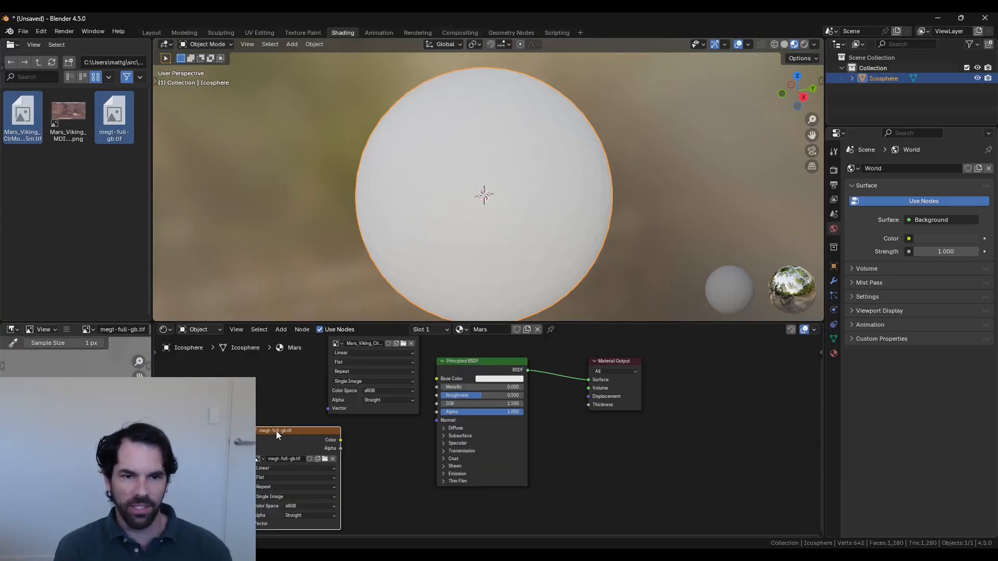
pyautogui.doubleClick(276, 432)
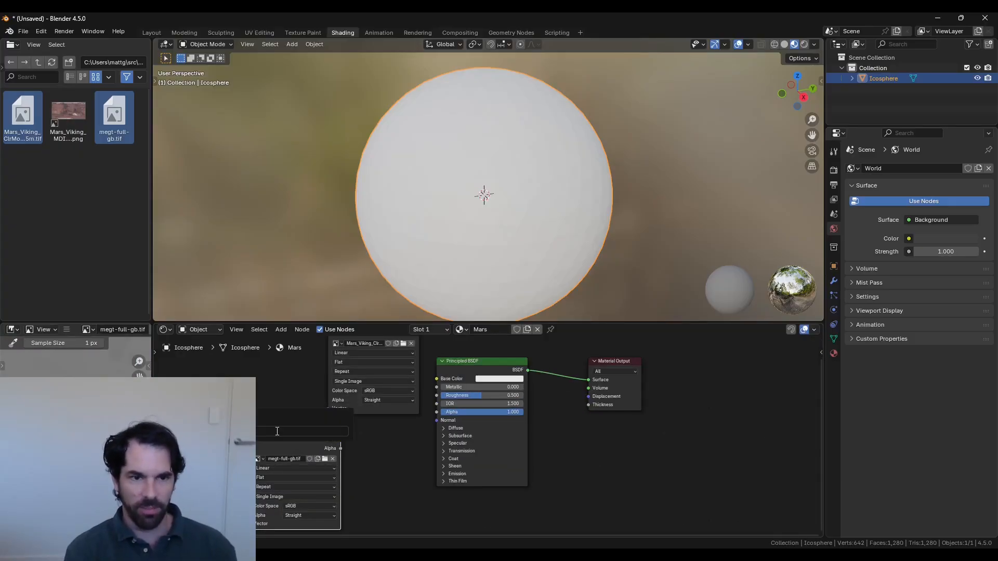
pyautogui.write('Topology')
pyautogui.press('Return')
# Rename the Mars Viking colour mosaic texture node to Color.
pyautogui.moveTo(331, 396); pyautogui.dragTo(340, 461, button='middle')
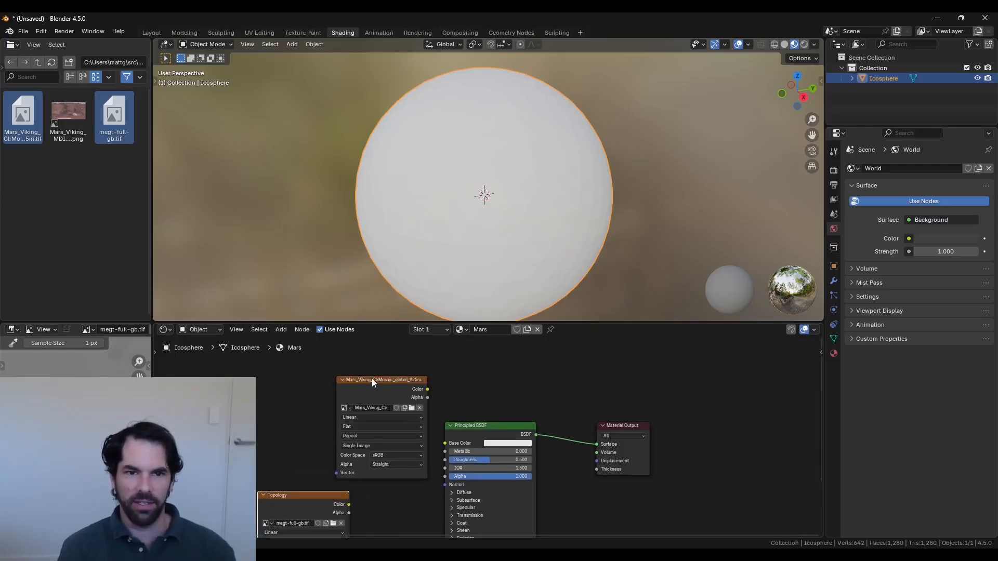
pyautogui.doubleClick(372, 379)
pyautogui.write('Color')
pyautogui.press('Return')
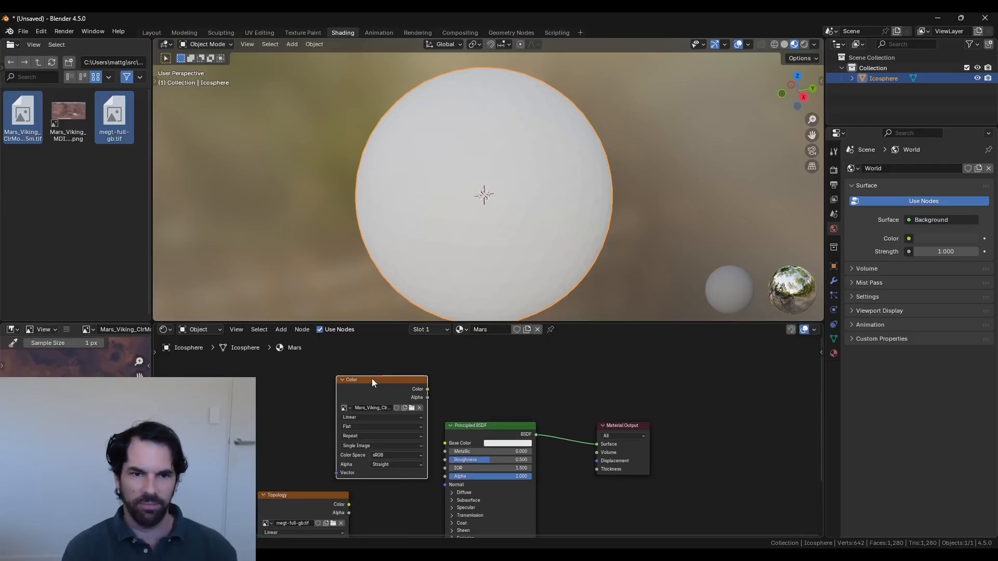
# Connect the Color texture node's Color output to the Principled BSDF's Base Color and view the sphere.
pyautogui.scroll(-2, 372, 382)
pyautogui.moveTo(417, 376); pyautogui.dragTo(432, 384)
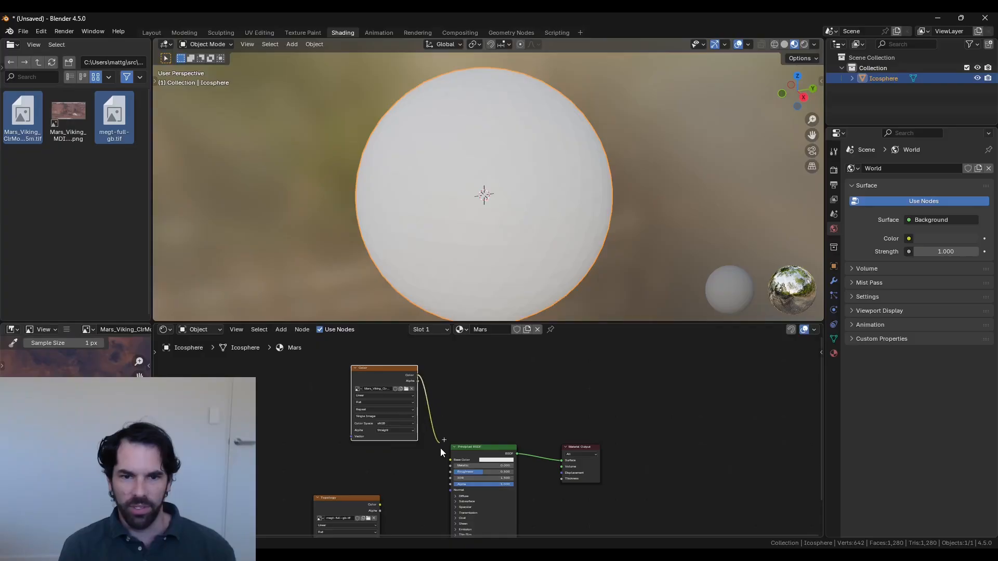
pyautogui.moveTo(440, 448); pyautogui.dragTo(449, 460)
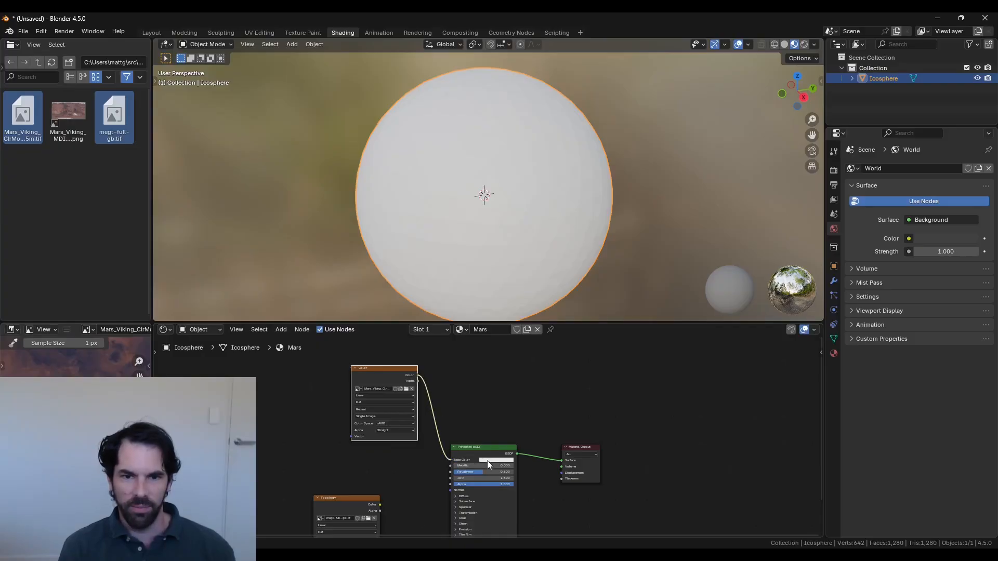
pyautogui.moveTo(575, 242); pyautogui.dragTo(532, 252, button='middle')
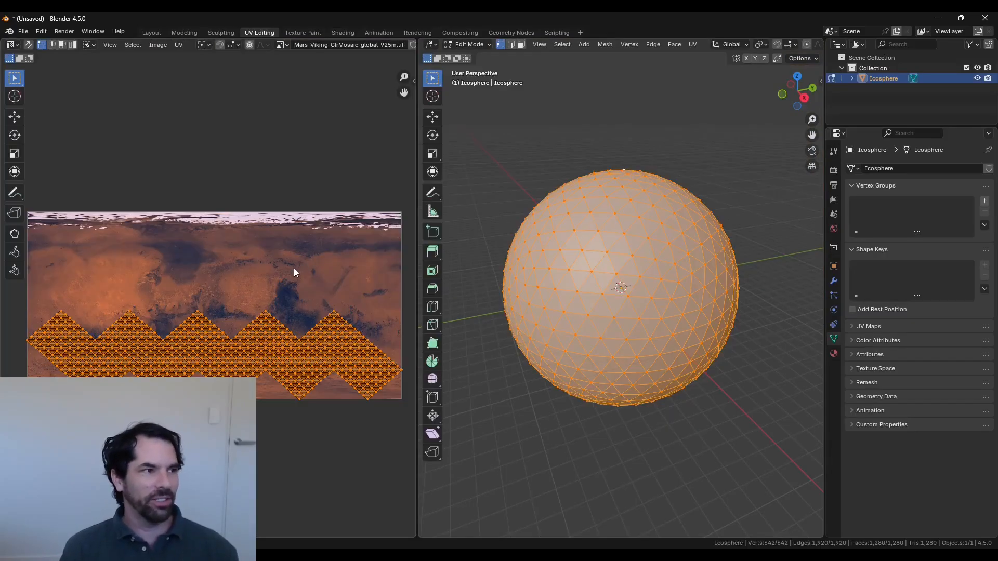
# Remove the icosphere's existing UV map from its mesh data and return to the Shading workspace.
pyautogui.click(852, 326)
pyautogui.click(985, 353)
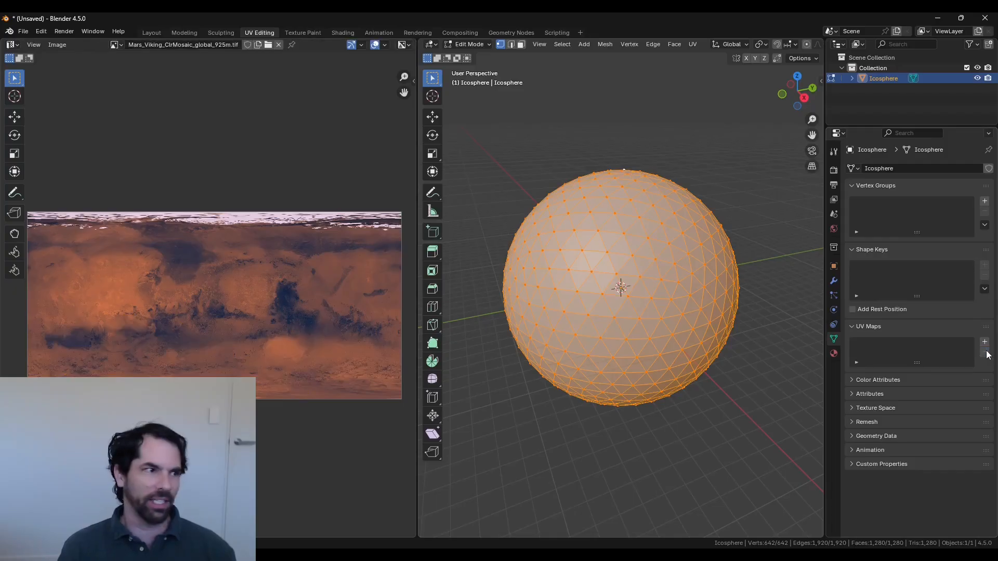
pyautogui.click(342, 32)
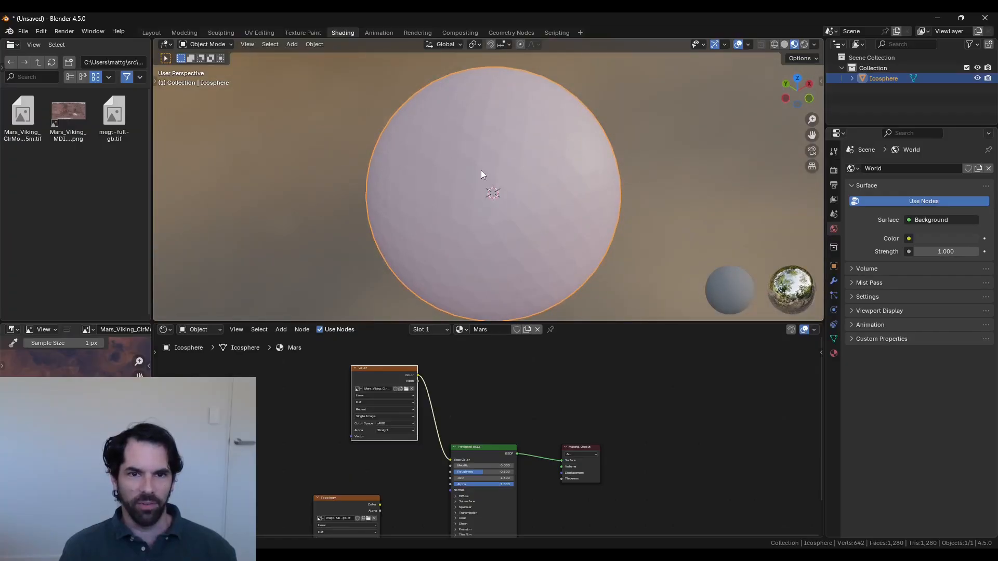
# Add a Texture Coordinate node ahead of the Color image texture node.
pyautogui.click(275, 419)
pyautogui.hotkey('shift', 'a')
pyautogui.write('te')
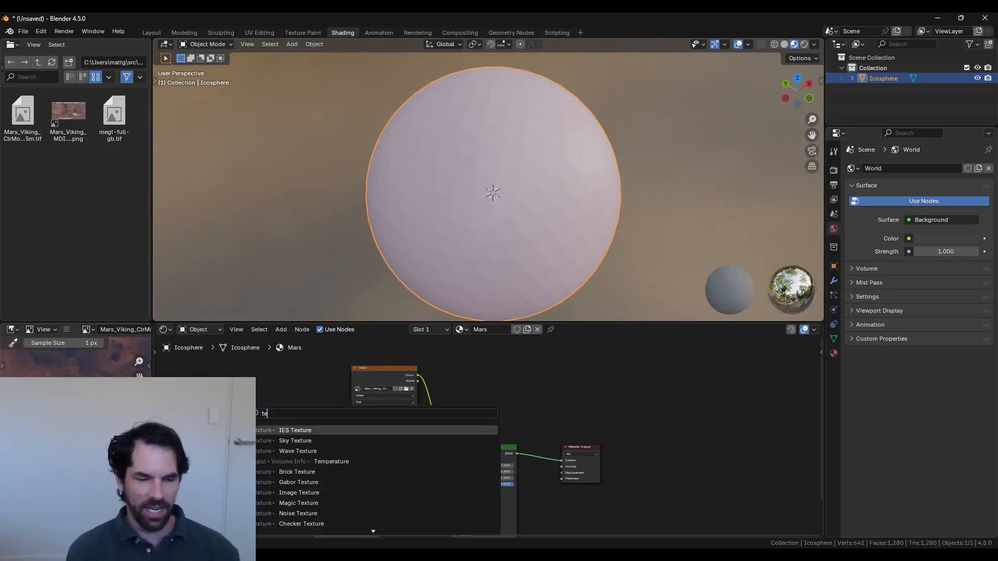
pyautogui.write('xture')
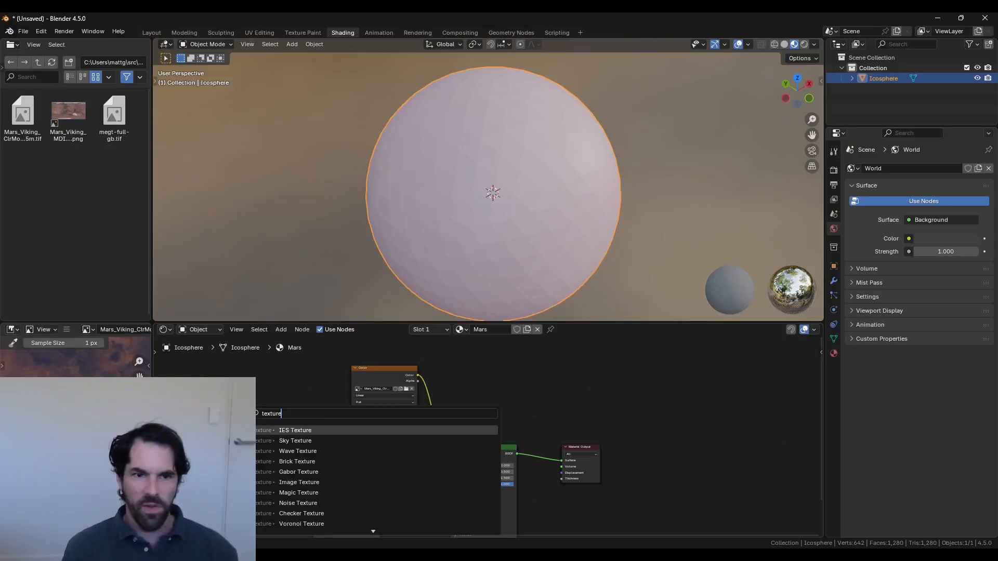
pyautogui.write(' co')
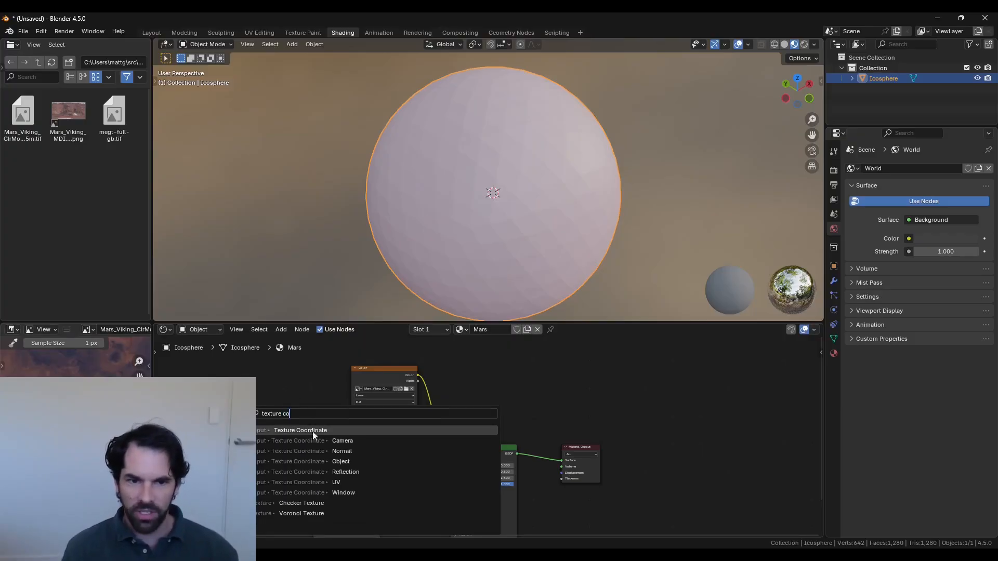
pyautogui.click(326, 428)
pyautogui.click(306, 394)
# Connect the Texture Coordinate's Generated output to the Color texture's Vector input and orbit to check the mapping.
pyautogui.scroll(3, 306, 394)
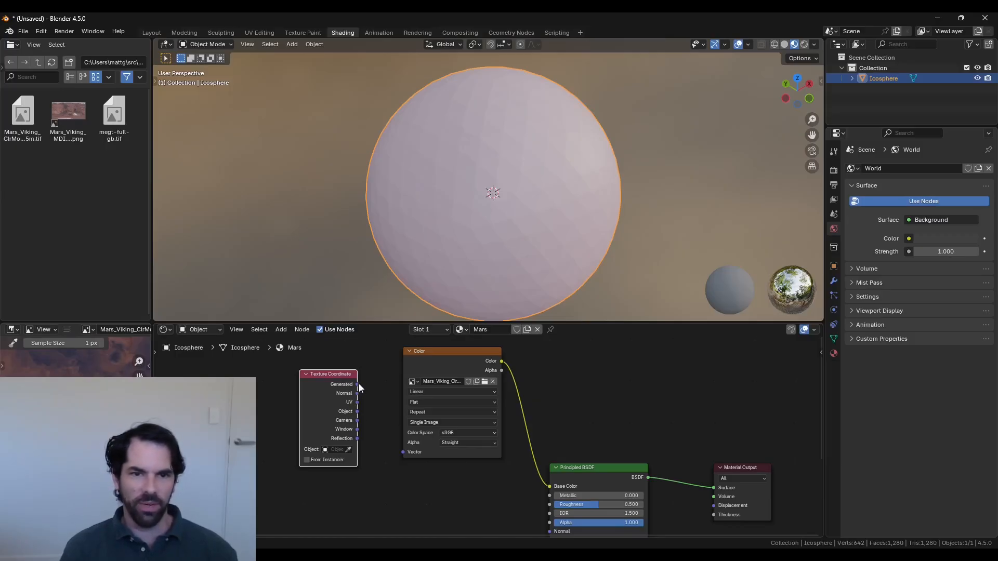
pyautogui.moveTo(391, 435); pyautogui.dragTo(403, 452)
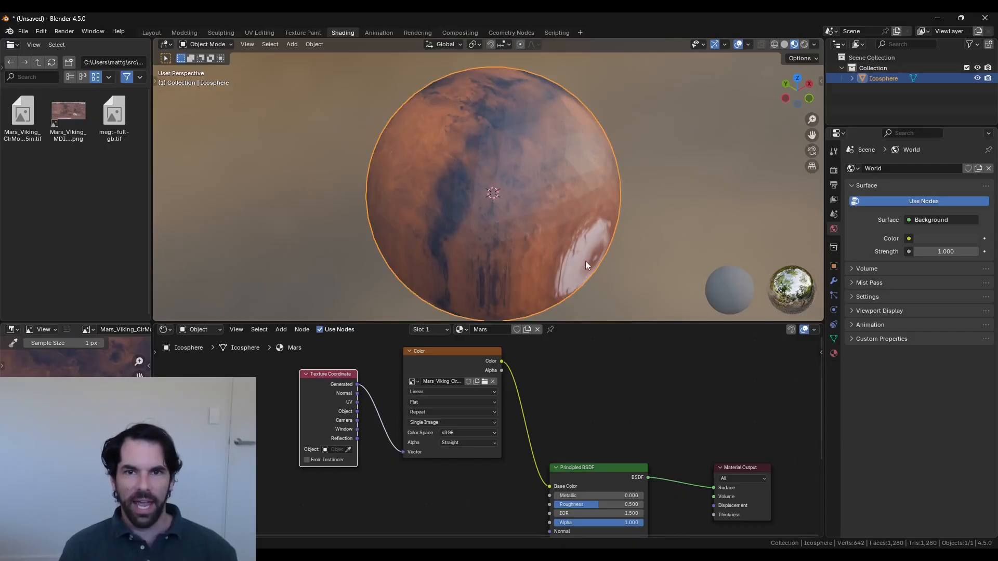
pyautogui.moveTo(585, 261); pyautogui.dragTo(515, 291, button='middle')
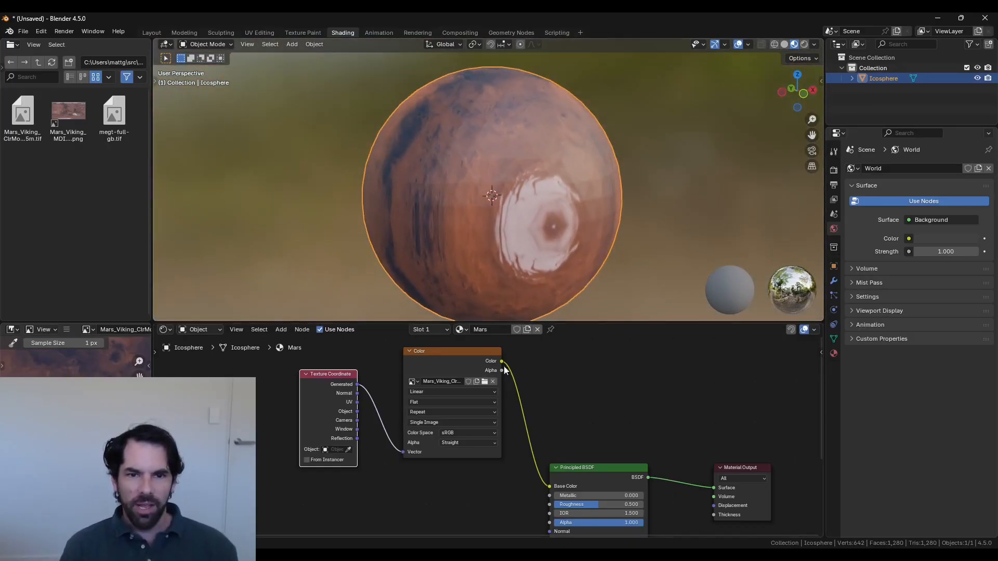
# Set the Color image texture's projection to Sphere and inspect the mapping around the icosphere.
pyautogui.click(421, 401)
pyautogui.click(425, 441)
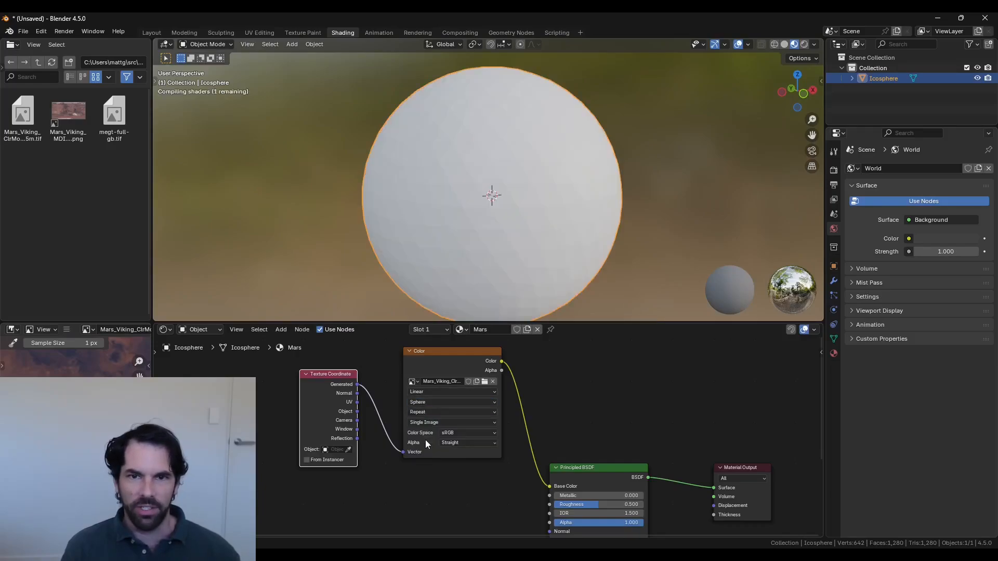
pyautogui.moveTo(647, 242); pyautogui.dragTo(570, 85, button='middle')
pyautogui.scroll(-2, 570, 85)
pyautogui.moveTo(500, 200); pyautogui.dragTo(390, 186, button='middle')
pyautogui.scroll(3, 460, 183)
pyautogui.moveTo(536, 207); pyautogui.dragTo(560, 201, button='middle')
pyautogui.scroll(-1, 602, 209)
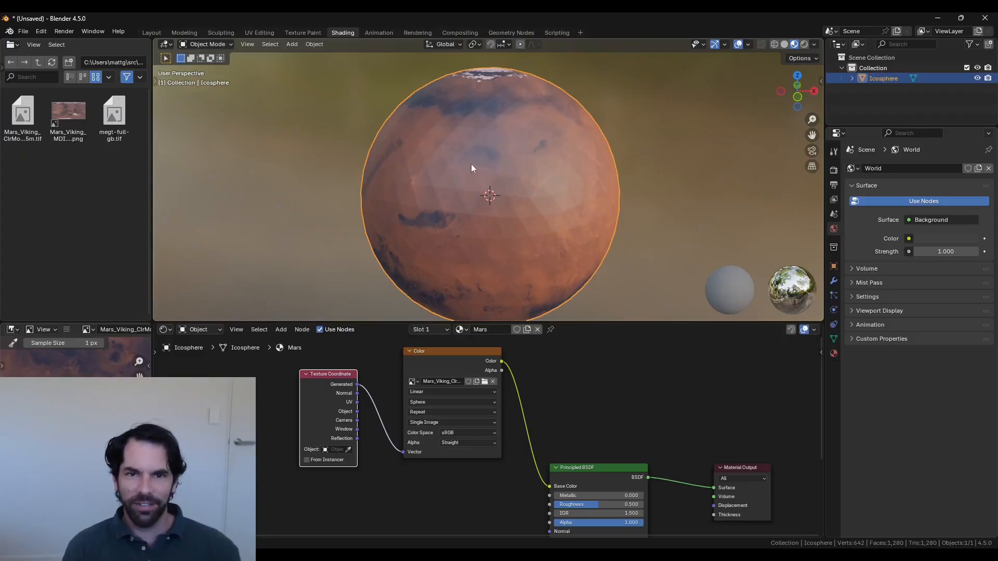
# Apply Shade Smooth to the icosphere.
pyautogui.rightClick(509, 144)
pyautogui.click(498, 145)
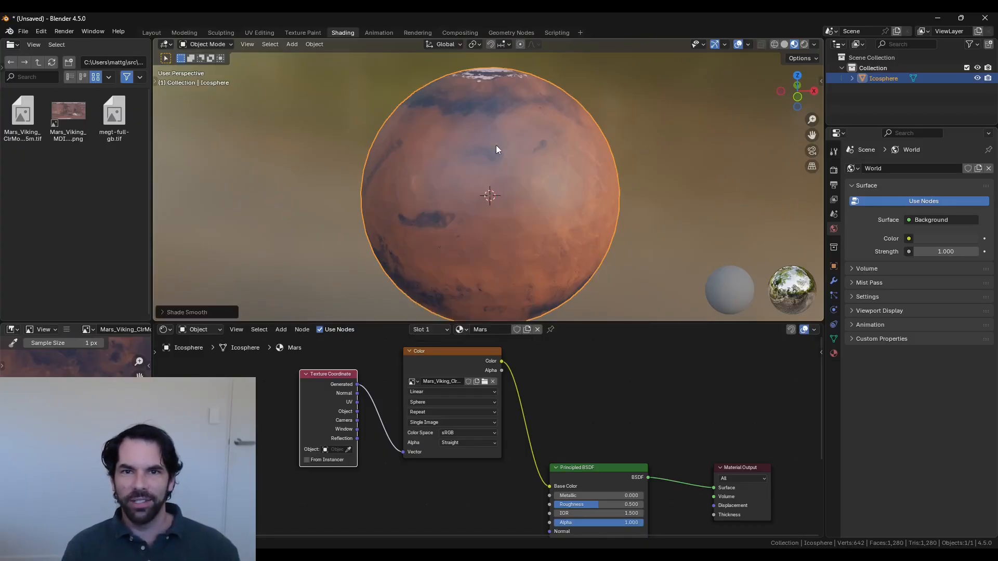
pyautogui.moveTo(496, 145); pyautogui.dragTo(557, 200, button='middle')
pyautogui.scroll(-1, 594, 338)
# Move the Principled BSDF node up and place a new Displacement node beneath it, beside the Topology texture.
pyautogui.moveTo(601, 444); pyautogui.dragTo(579, 329, button='middle')
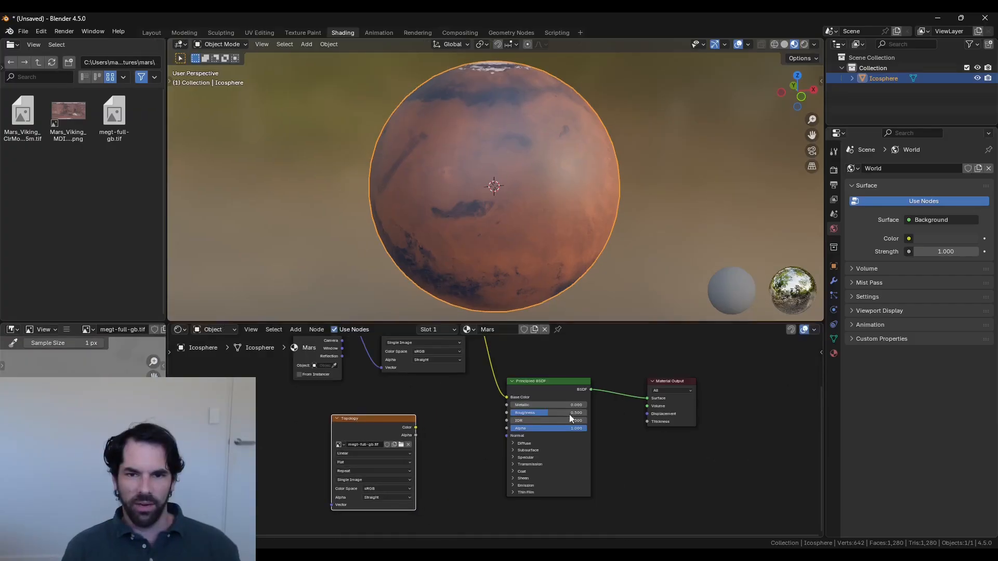
pyautogui.moveTo(539, 383)
pyautogui.mouseDown()
pyautogui.moveTo(551, 343)
pyautogui.moveTo(545, 377)
pyautogui.mouseUp()
pyautogui.moveTo(478, 451); pyautogui.dragTo(464, 383, button='middle')
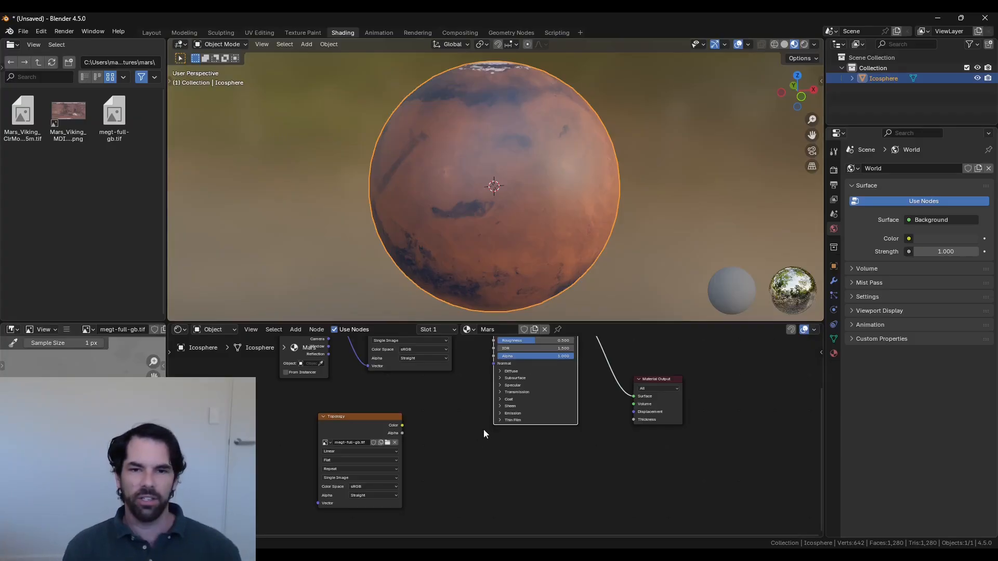
pyautogui.click(513, 476)
pyautogui.hotkey('shift', 'a')
pyautogui.write('displa')
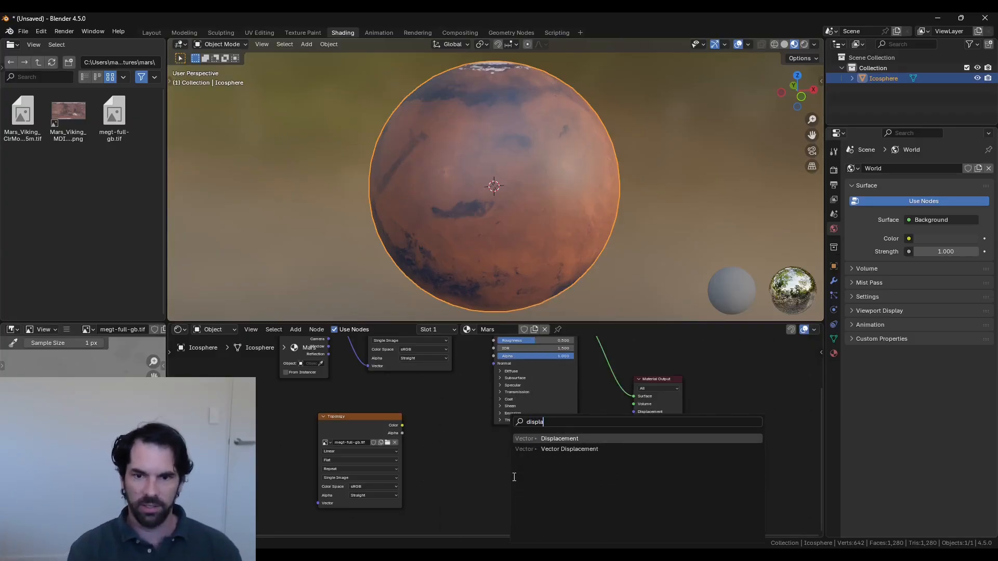
pyautogui.press('Return')
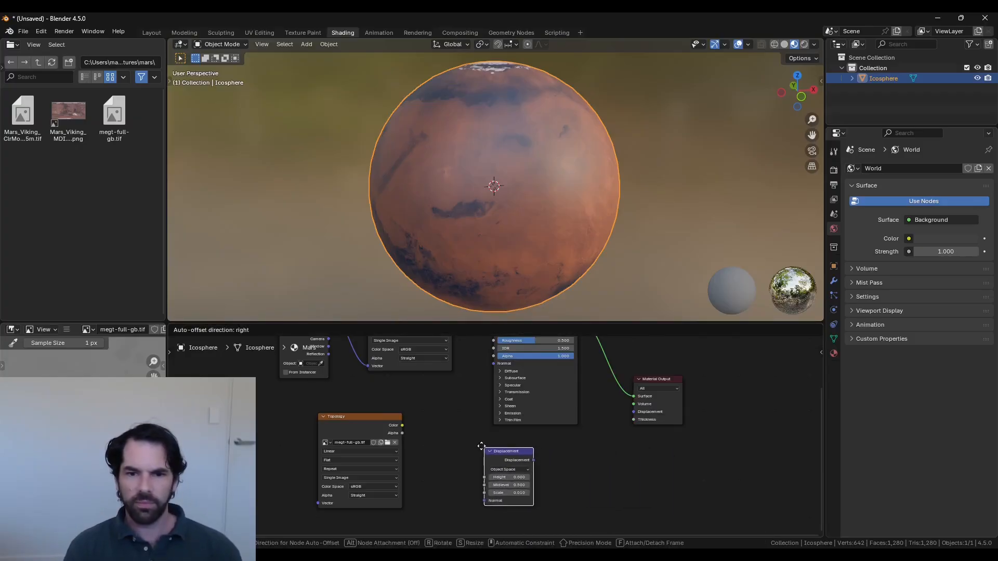
pyautogui.click(470, 446)
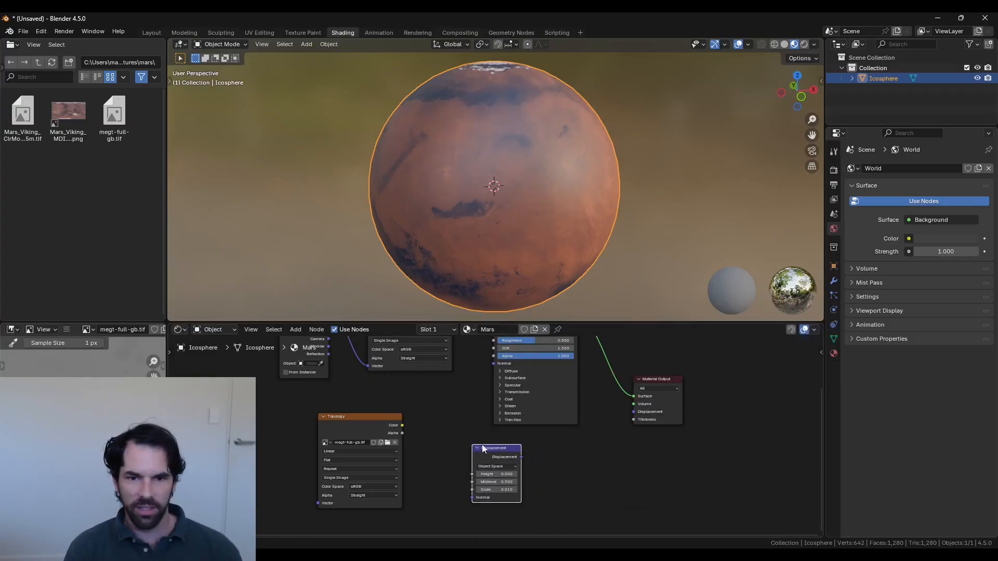
pyautogui.moveTo(487, 446); pyautogui.dragTo(503, 445)
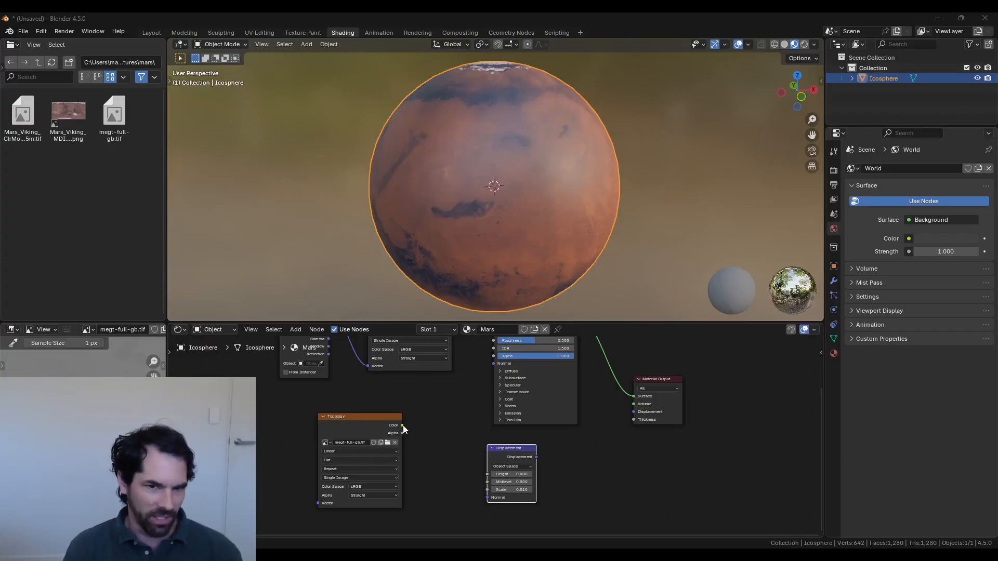
# Connect the Topology texture's Color to the Displacement node's Height, and its Displacement output to the Material Output's Displacement.
pyautogui.moveTo(403, 425); pyautogui.dragTo(490, 476)
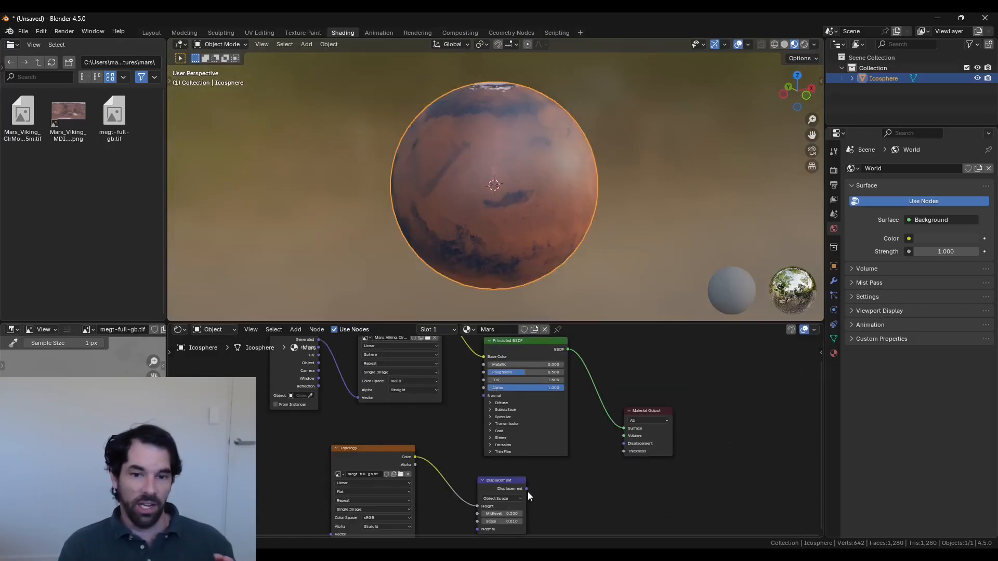
pyautogui.click(525, 488)
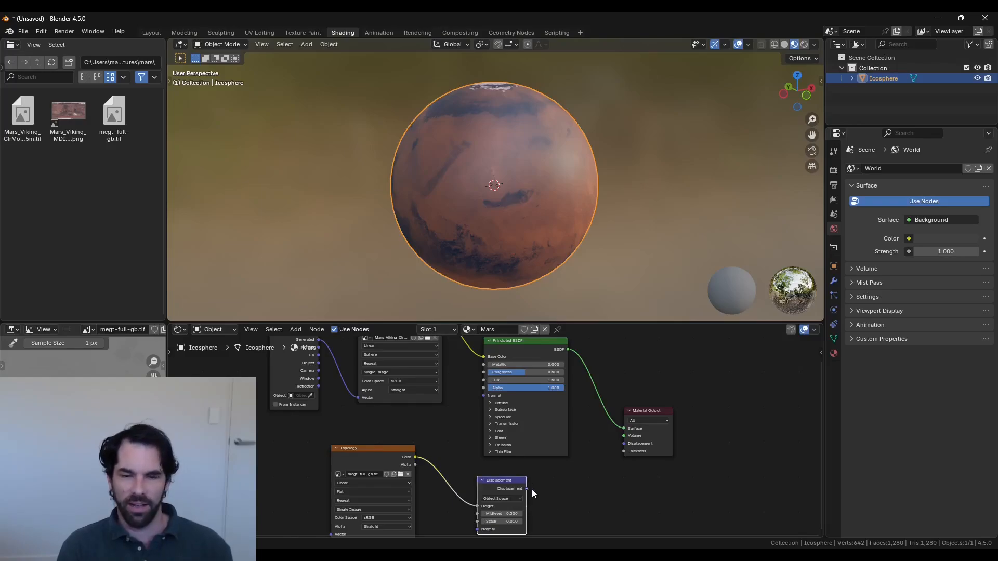
pyautogui.moveTo(579, 445); pyautogui.dragTo(622, 445)
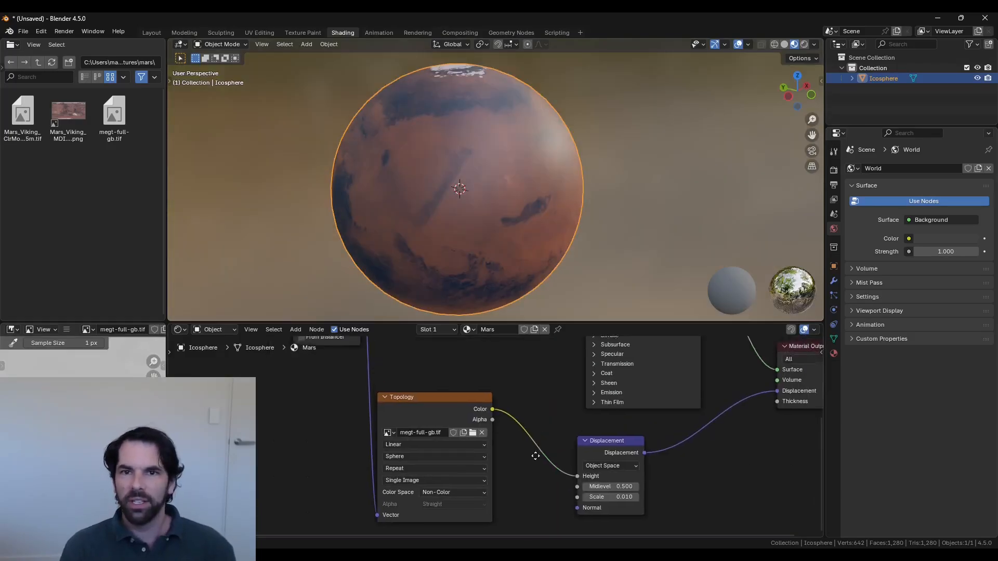
pyautogui.moveTo(522, 437); pyautogui.dragTo(492, 465, button='middle')
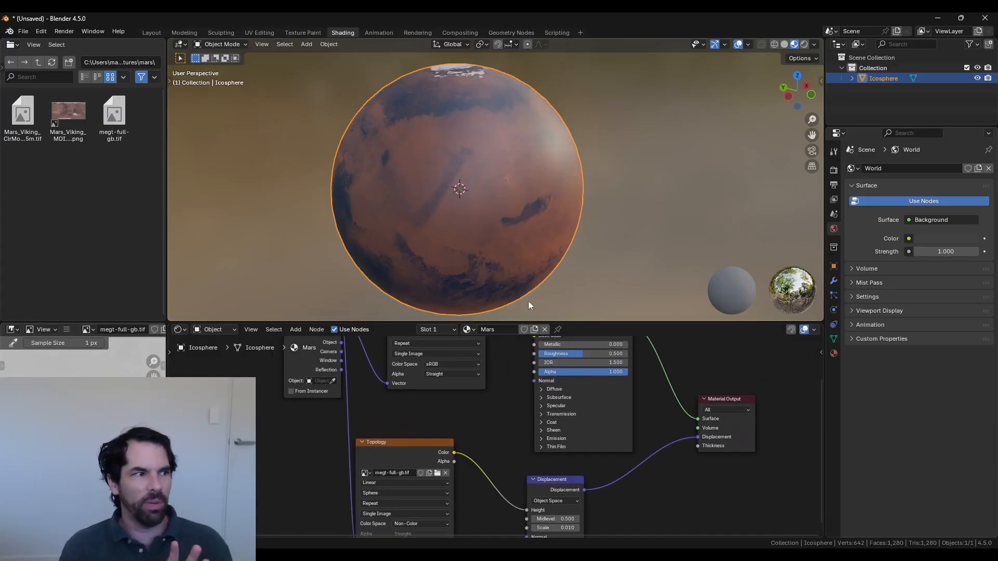
pyautogui.moveTo(612, 485); pyautogui.dragTo(599, 453, button='middle')
# Try a Displacement node Scale of 3.410 and inspect the surface relief up close.
pyautogui.moveTo(543, 495); pyautogui.dragTo(418, 496)
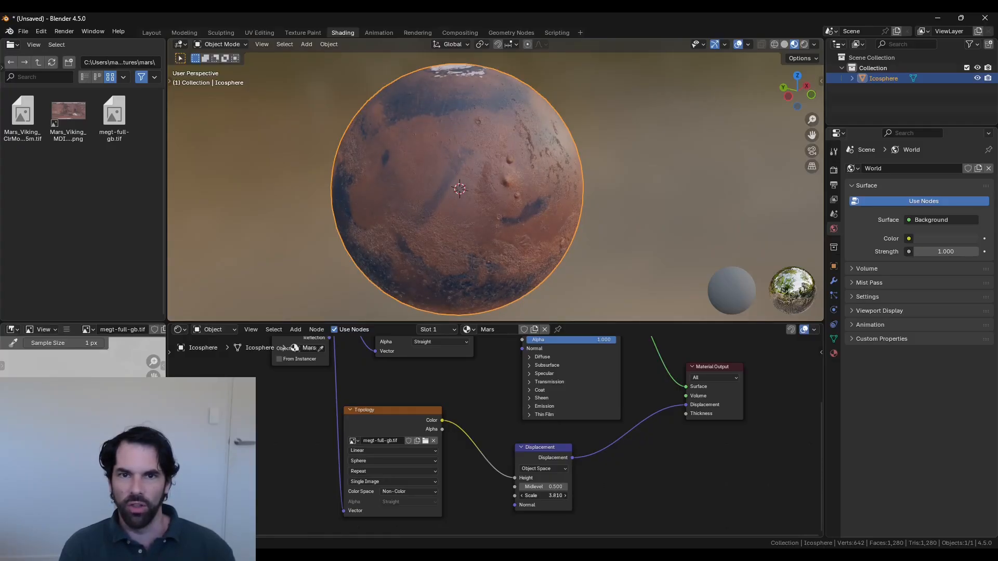
pyautogui.moveTo(544, 496); pyautogui.dragTo(585, 496)
pyautogui.moveTo(514, 238); pyautogui.dragTo(580, 220, button='middle')
pyautogui.scroll(5, 582, 220)
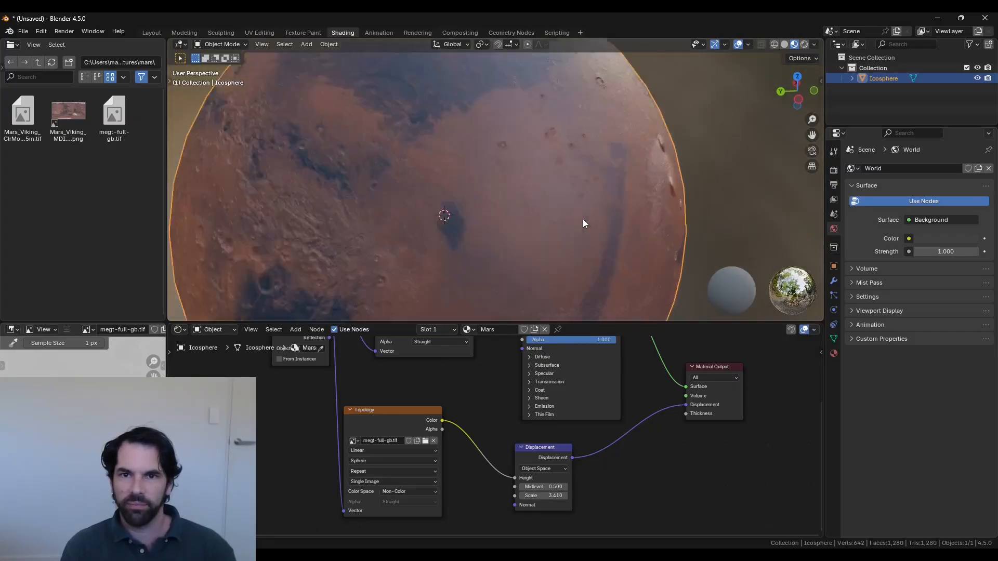
pyautogui.scroll(-2, 681, 232)
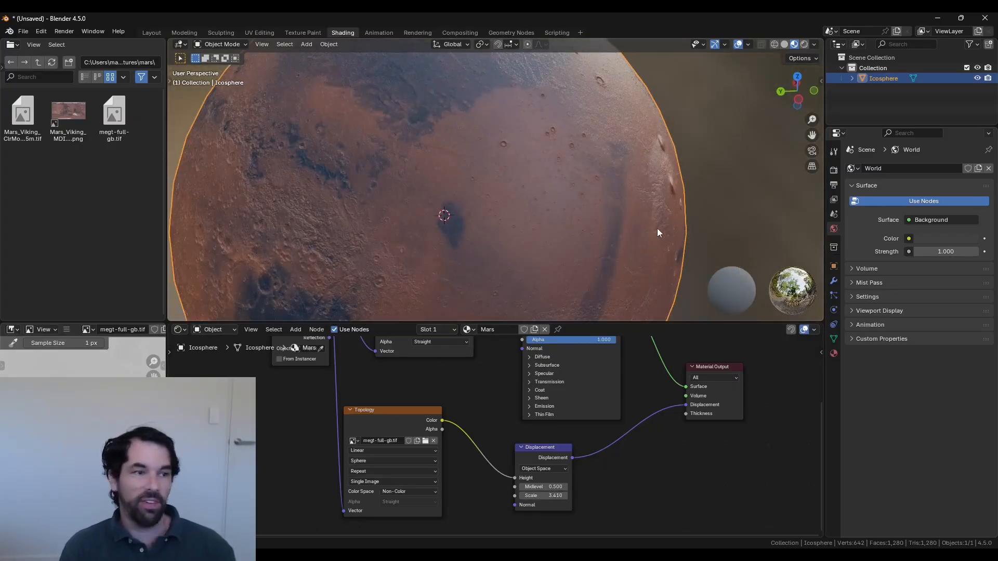
pyautogui.keyDown('shift'); pyautogui.moveTo(659, 232); pyautogui.dragTo(537, 258, button='middle'); pyautogui.keyUp('shift')
pyautogui.scroll(1, 576, 238)
pyautogui.scroll(-2, 538, 258)
# Try a Displacement node Scale of 4.610 and inspect the craters and ridges on the sphere.
pyautogui.moveTo(546, 496); pyautogui.dragTo(608, 496)
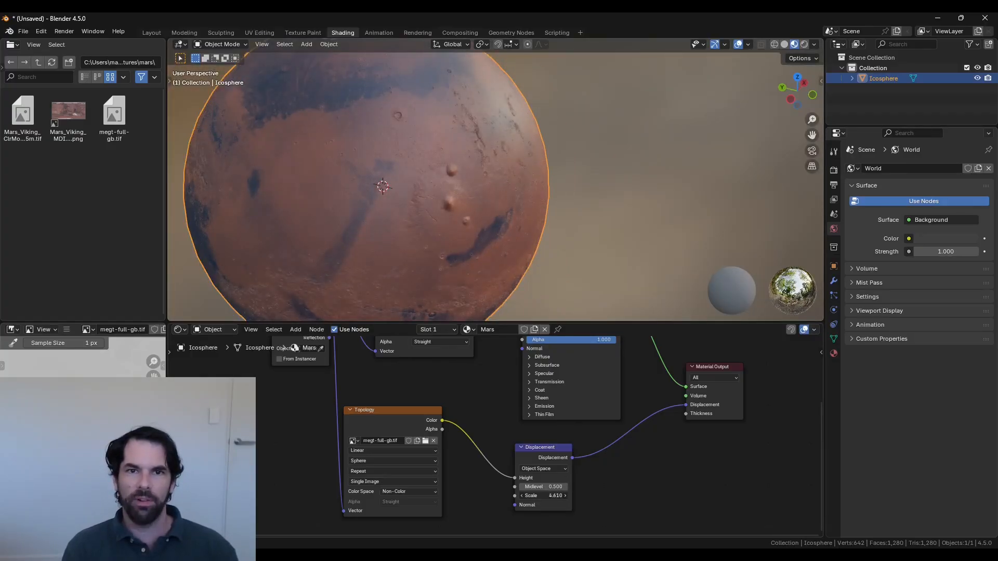
pyautogui.scroll(4, 477, 201)
pyautogui.moveTo(448, 246); pyautogui.dragTo(484, 224, button='middle')
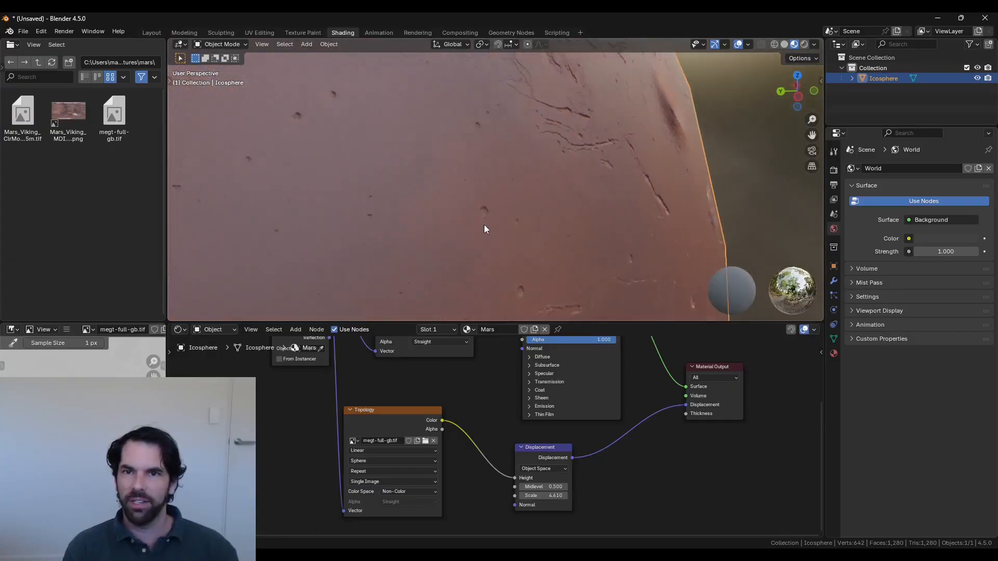
pyautogui.scroll(-1, 614, 189)
pyautogui.moveTo(602, 212); pyautogui.dragTo(625, 209, button='middle')
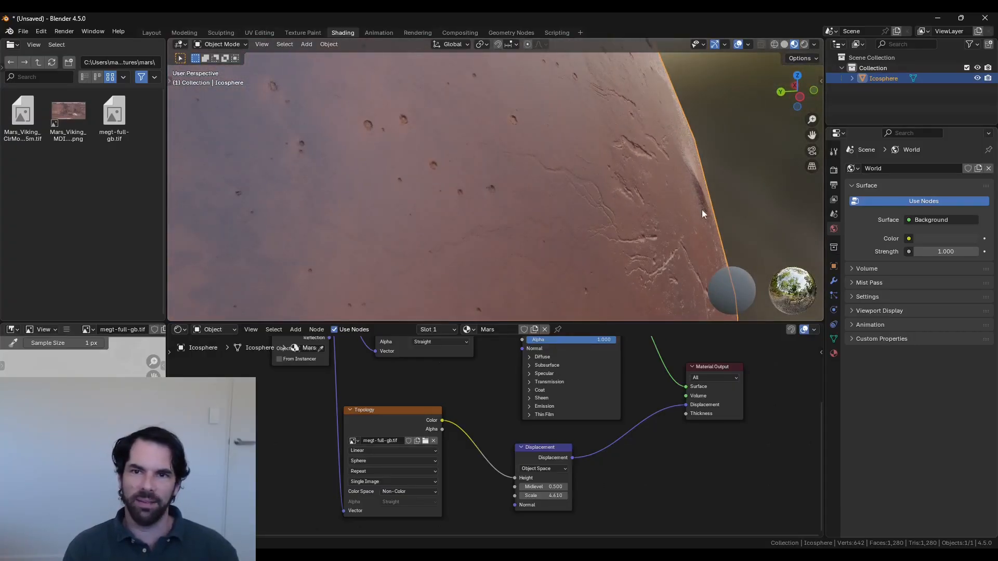
pyautogui.scroll(-4, 704, 180)
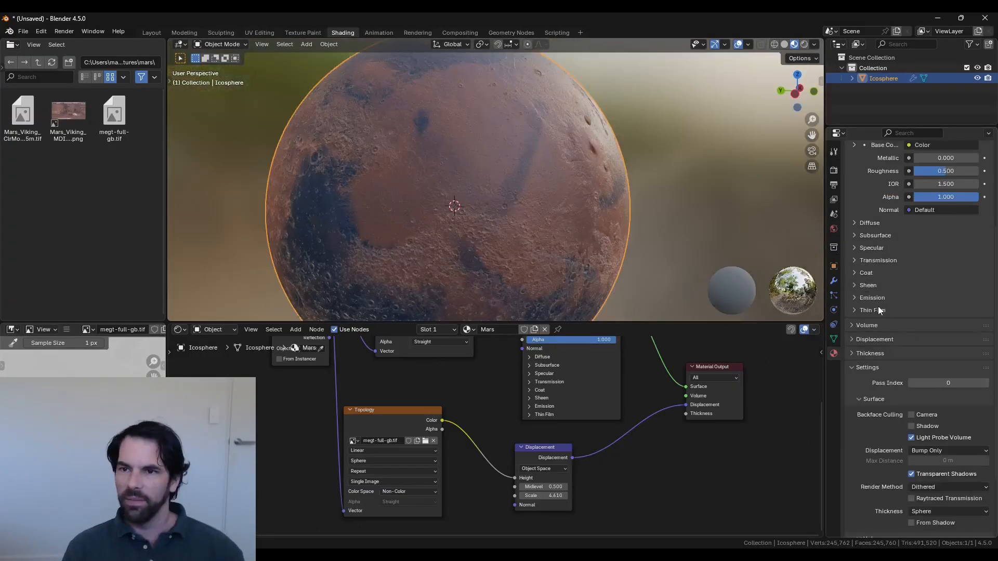
# Inspect the bump-only relief and set the Mars material's surface displacement method to Displacement and Bump.
pyautogui.scroll(-4, 861, 272)
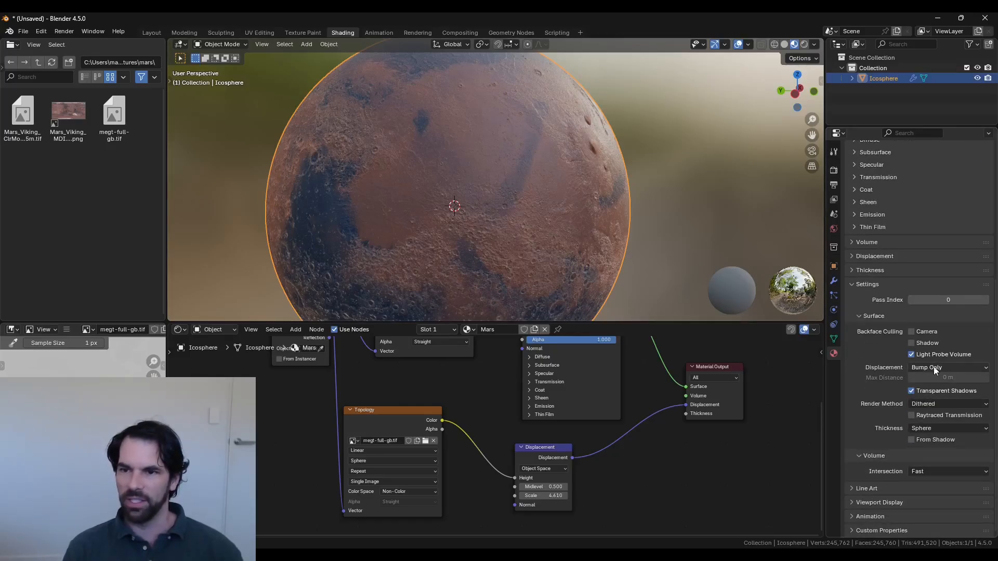
pyautogui.scroll(5, 661, 215)
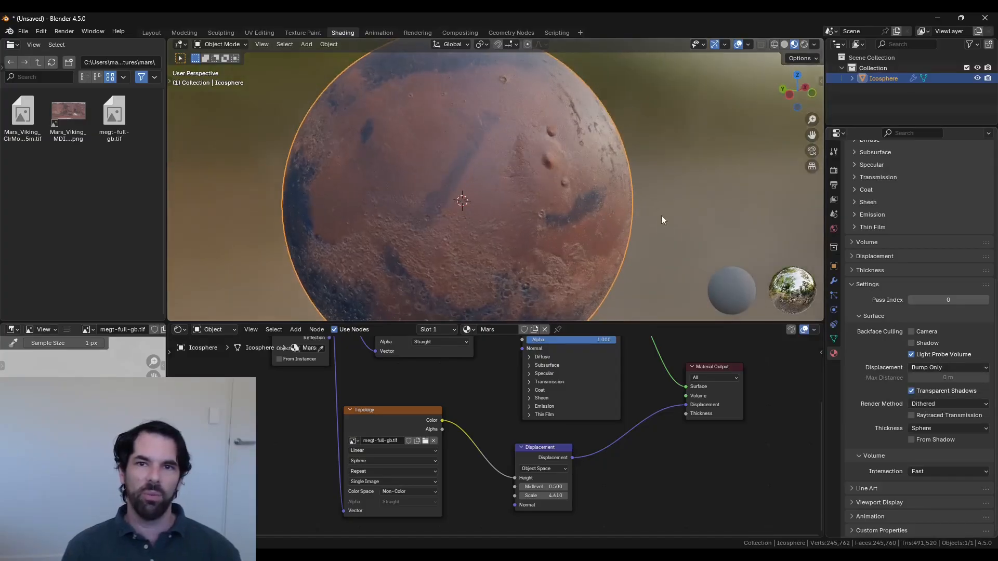
pyautogui.moveTo(622, 198)
pyautogui.mouseDown(button='middle')
pyautogui.moveTo(651, 205)
pyautogui.moveTo(625, 208)
pyautogui.mouseUp(button='middle')
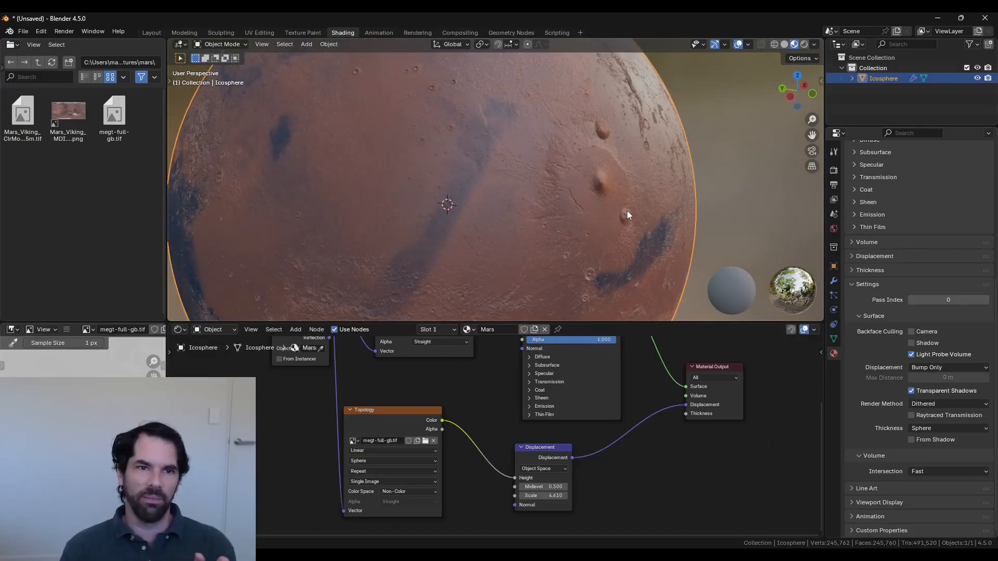
pyautogui.scroll(3, 636, 218)
pyautogui.scroll(-1, 645, 224)
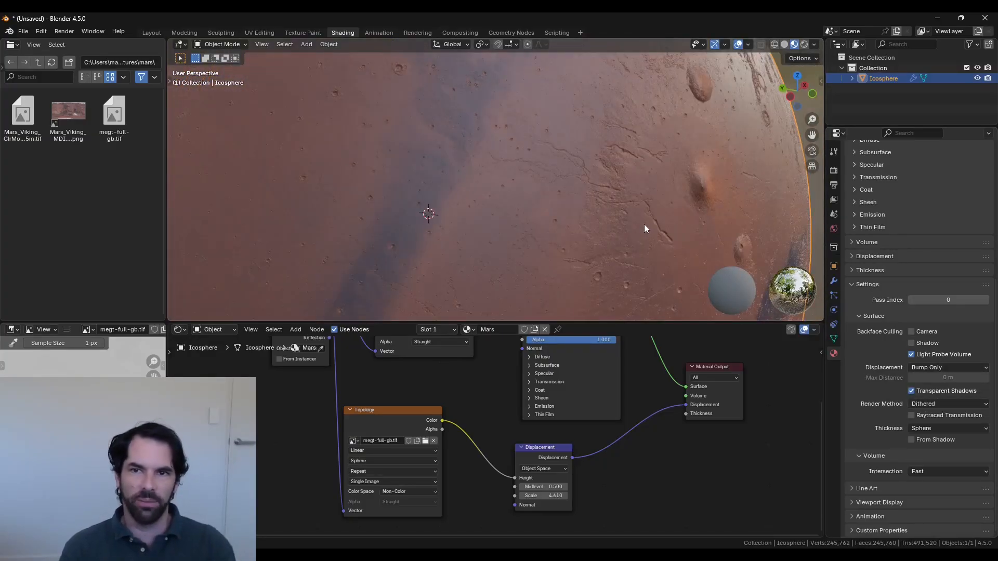
pyautogui.scroll(1, 647, 228)
pyautogui.scroll(-3, 676, 224)
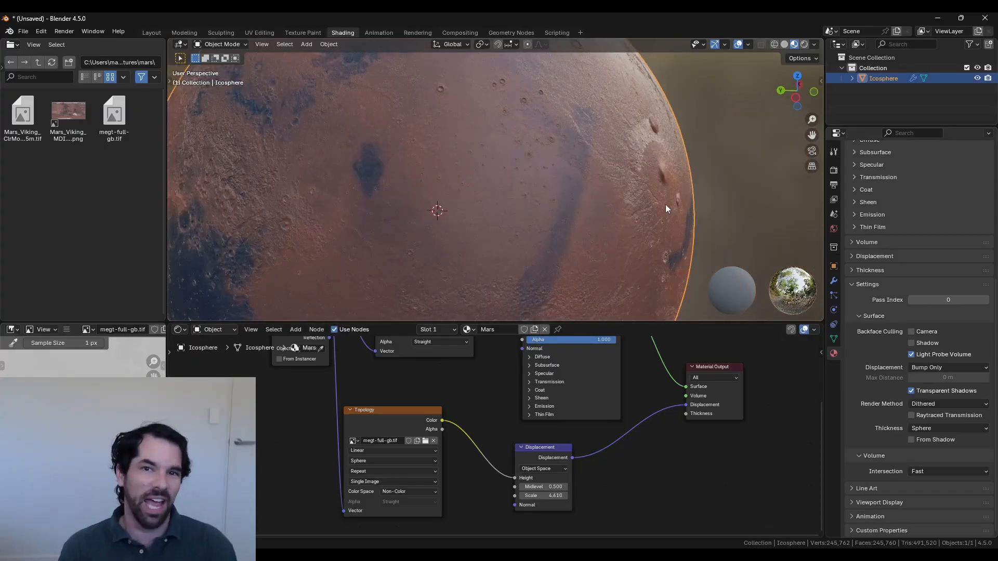
pyautogui.scroll(-1, 650, 208)
pyautogui.click(925, 369)
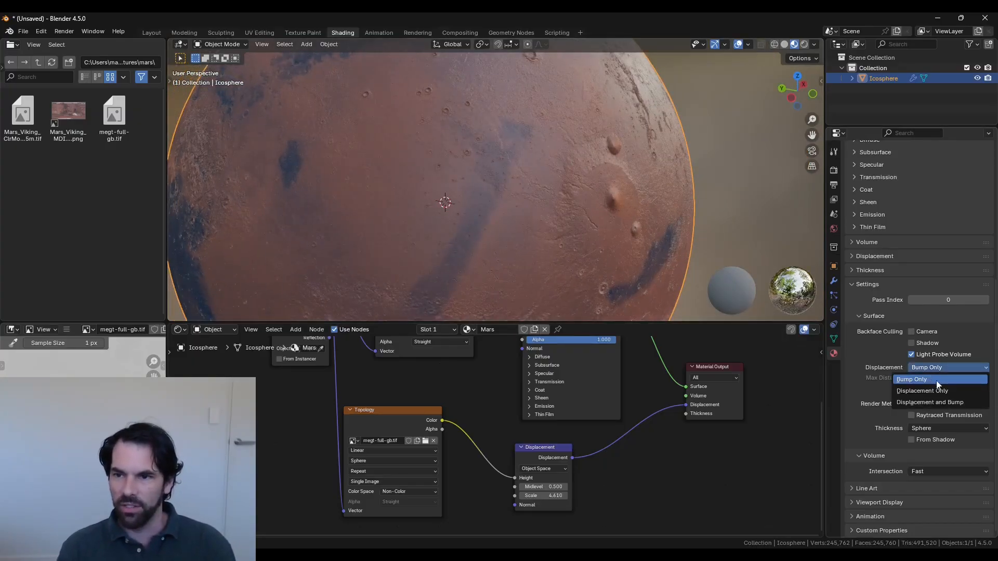
pyautogui.click(941, 402)
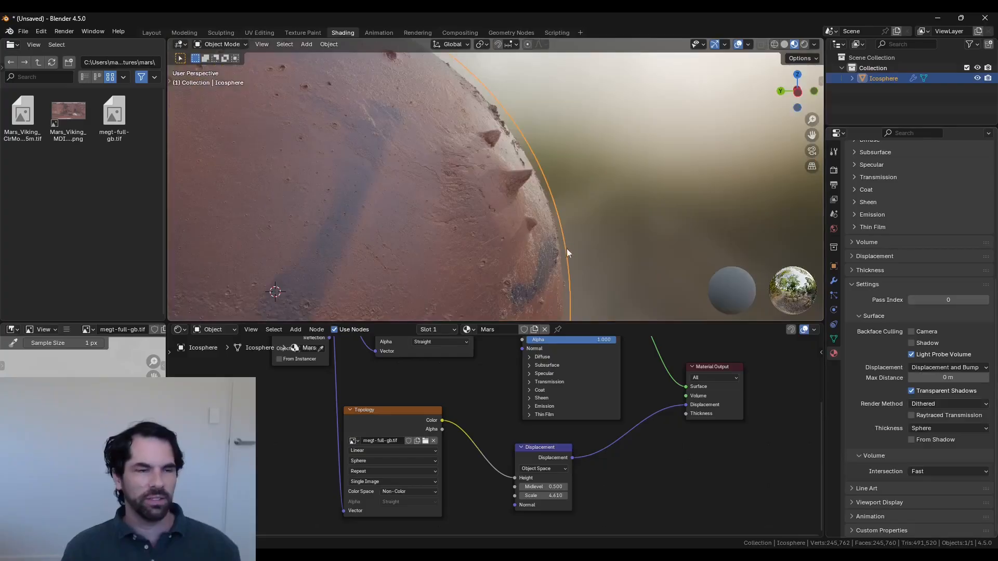
# Examine the height of the displaced volcanoes, craters and canyons from all around the planet.
pyautogui.scroll(1, 531, 201)
pyautogui.moveTo(535, 210); pyautogui.dragTo(504, 178, button='middle')
pyautogui.scroll(-5, 570, 211)
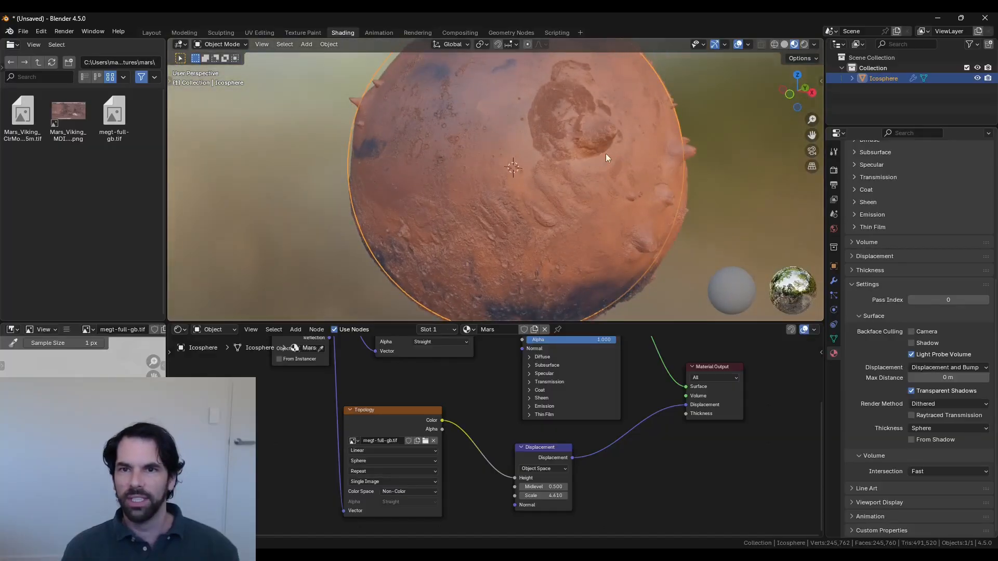
pyautogui.moveTo(606, 158); pyautogui.dragTo(472, 217, button='middle')
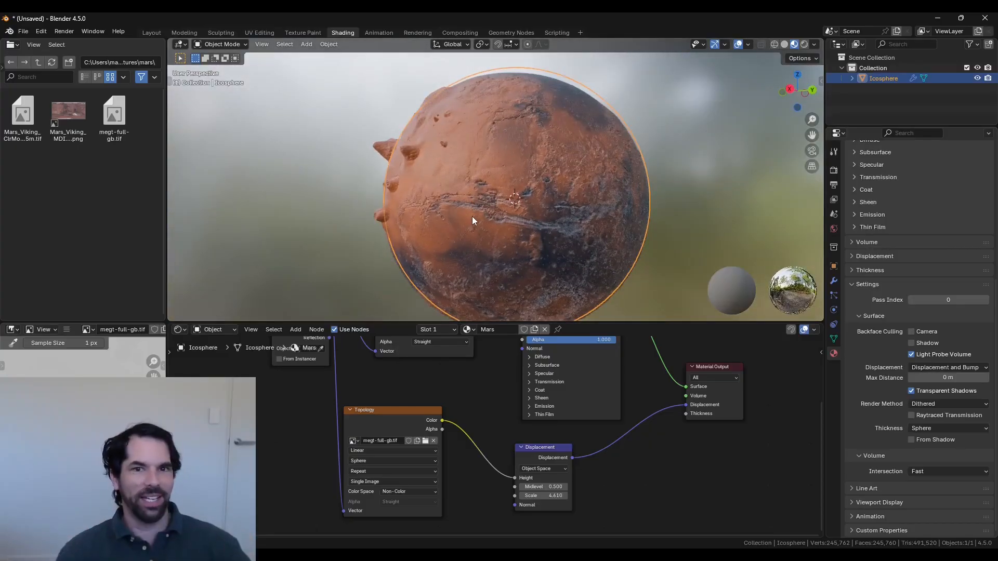
pyautogui.moveTo(598, 204); pyautogui.dragTo(364, 208, button='middle')
pyautogui.scroll(2, 473, 229)
pyautogui.scroll(2, 410, 227)
pyautogui.scroll(-2, 363, 208)
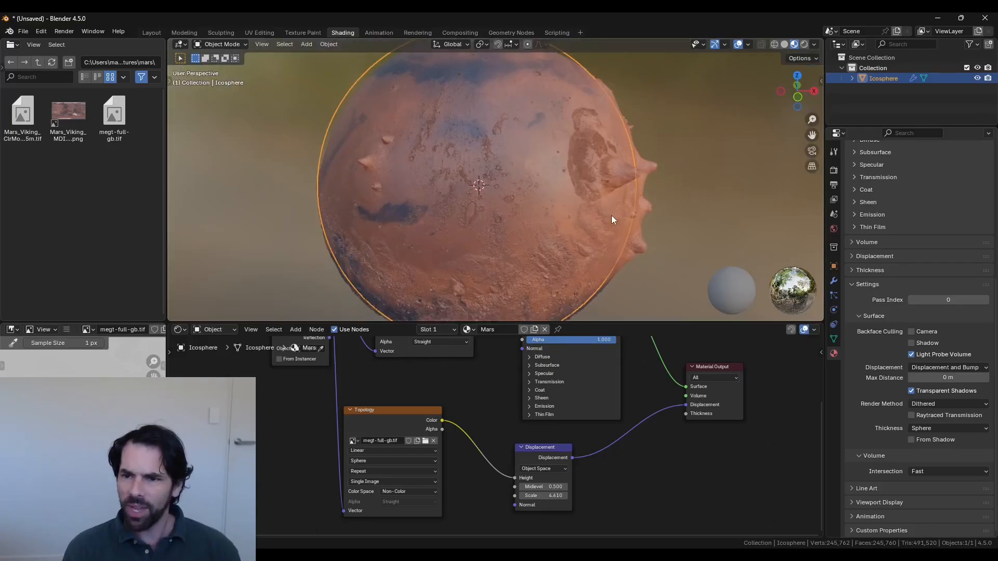
pyautogui.scroll(-1, 613, 216)
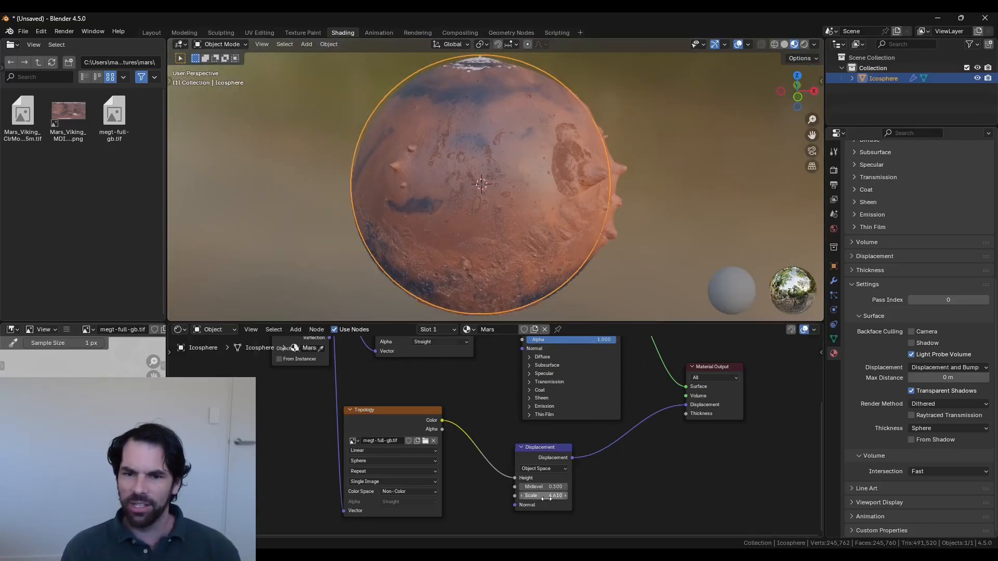
# Reduce the Displacement node's Scale to 1.910, checking the relief from above with the icosphere deselected.
pyautogui.scroll(3, 565, 484)
pyautogui.scroll(1, 542, 460)
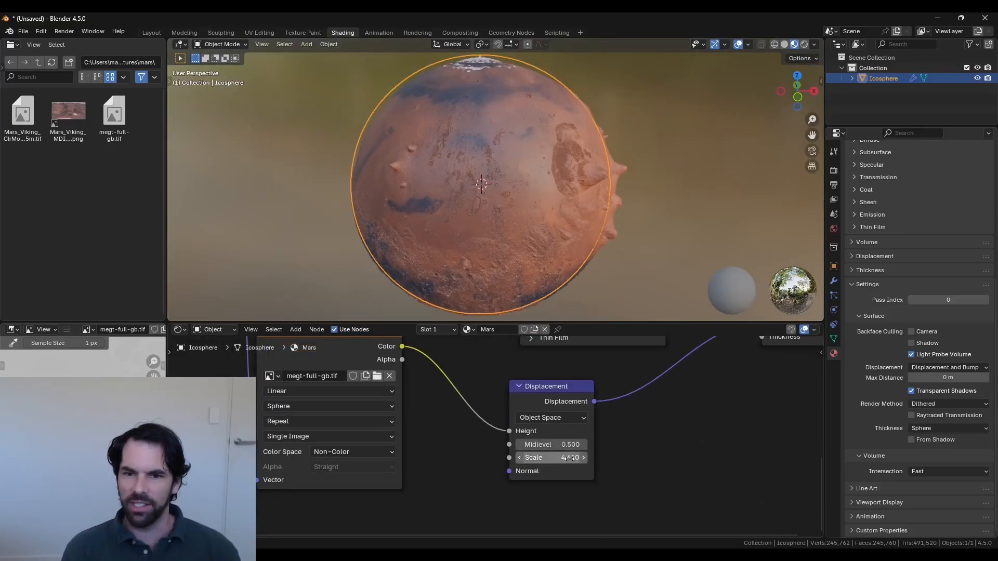
pyautogui.moveTo(542, 459)
pyautogui.mouseDown()
pyautogui.moveTo(515, 460)
pyautogui.moveTo(547, 459)
pyautogui.moveTo(529, 459)
pyautogui.mouseUp()
pyautogui.click(699, 232)
pyautogui.press('KP_5')
pyautogui.press('KP_7')
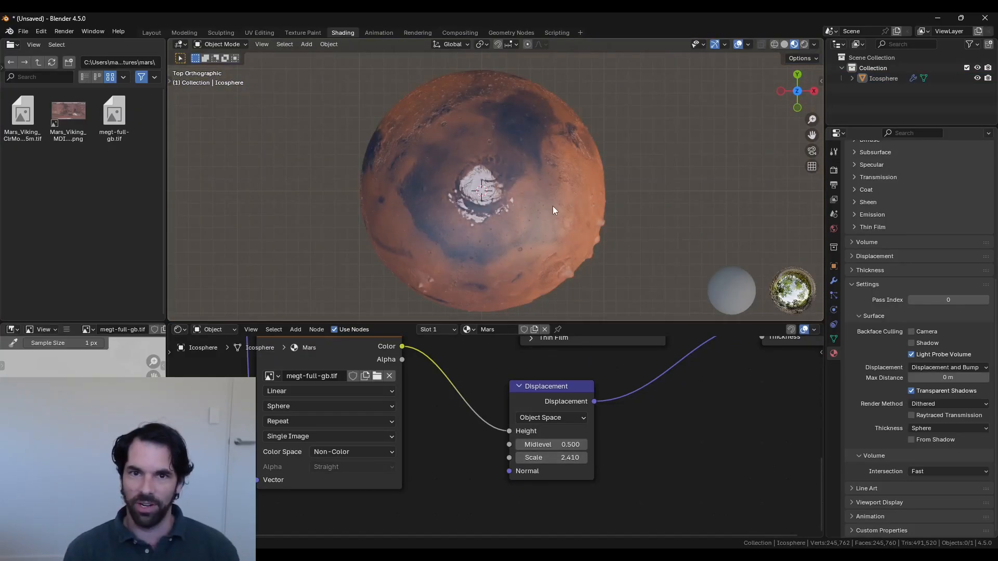
pyautogui.scroll(5, 553, 206)
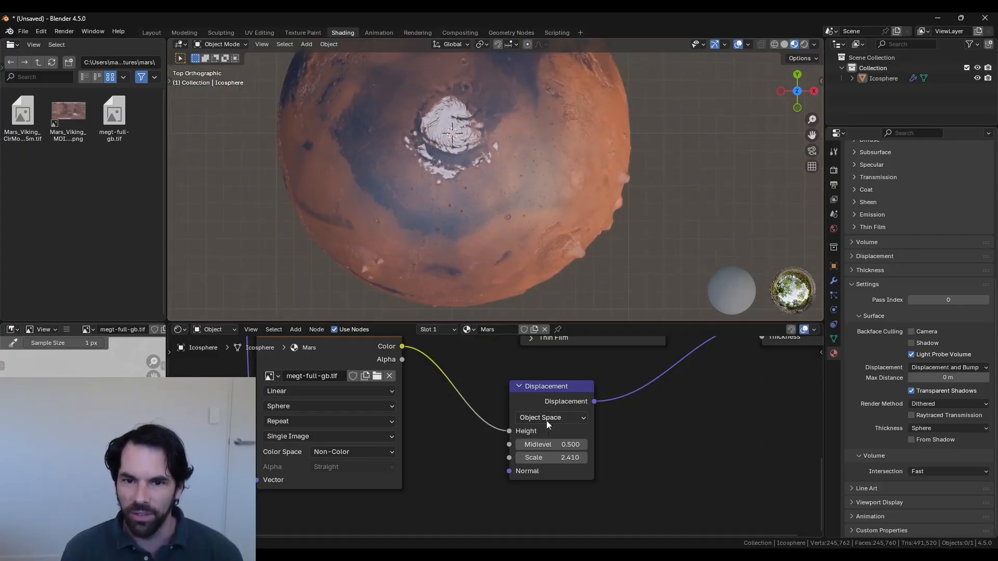
pyautogui.moveTo(548, 458); pyautogui.dragTo(547, 457)
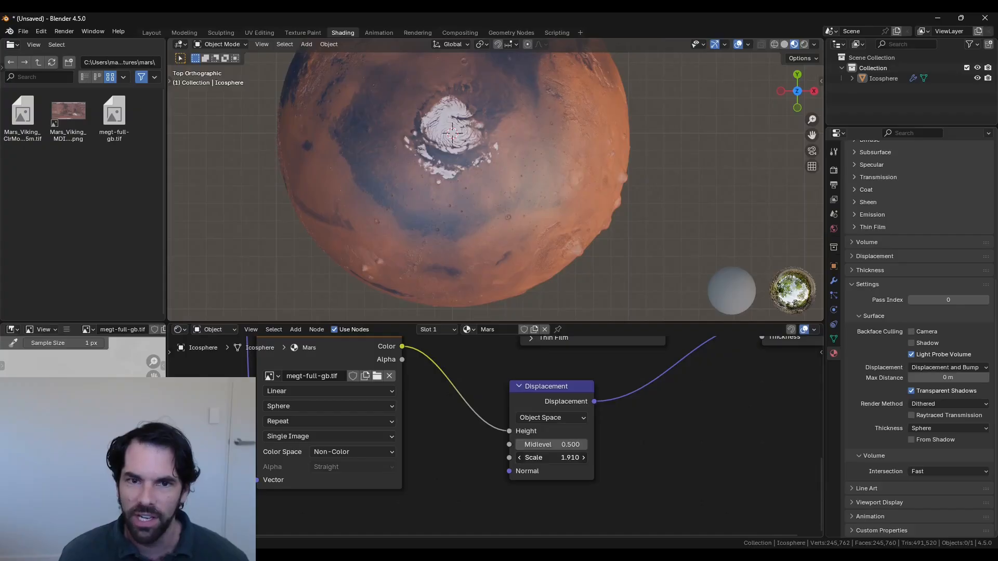
# Examine the displaced volcanoes and ridges along the planet's outer edge from above.
pyautogui.scroll(5, 627, 261)
pyautogui.keyDown('shift'); pyautogui.moveTo(629, 258); pyautogui.dragTo(476, 108); pyautogui.keyUp('shift')
pyautogui.scroll(1, 665, 147)
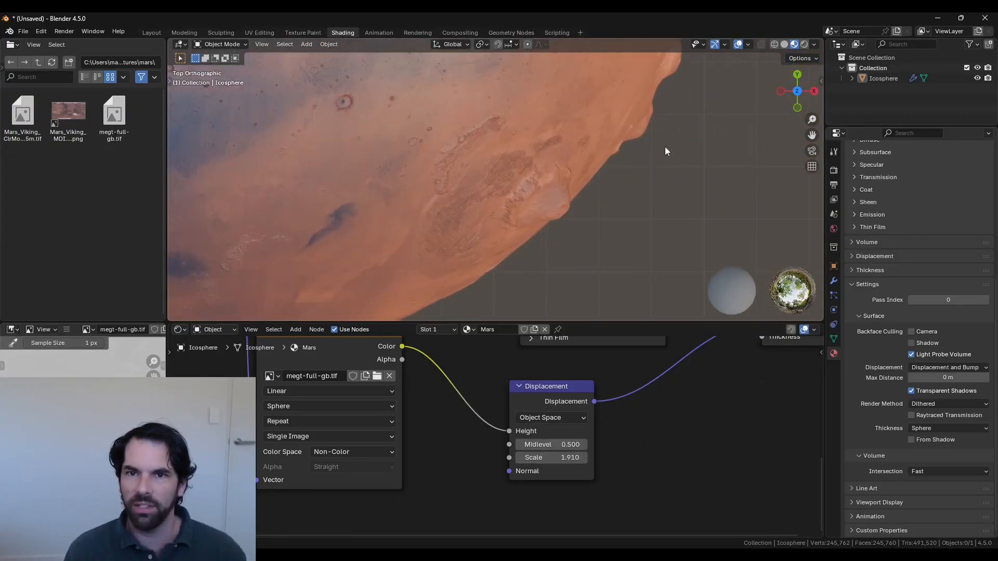
pyautogui.scroll(-1, 665, 147)
pyautogui.keyDown('shift'); pyautogui.moveTo(666, 147); pyautogui.dragTo(541, 213, button='middle'); pyautogui.keyUp('shift')
pyautogui.scroll(-2, 543, 213)
pyautogui.scroll(1, 530, 192)
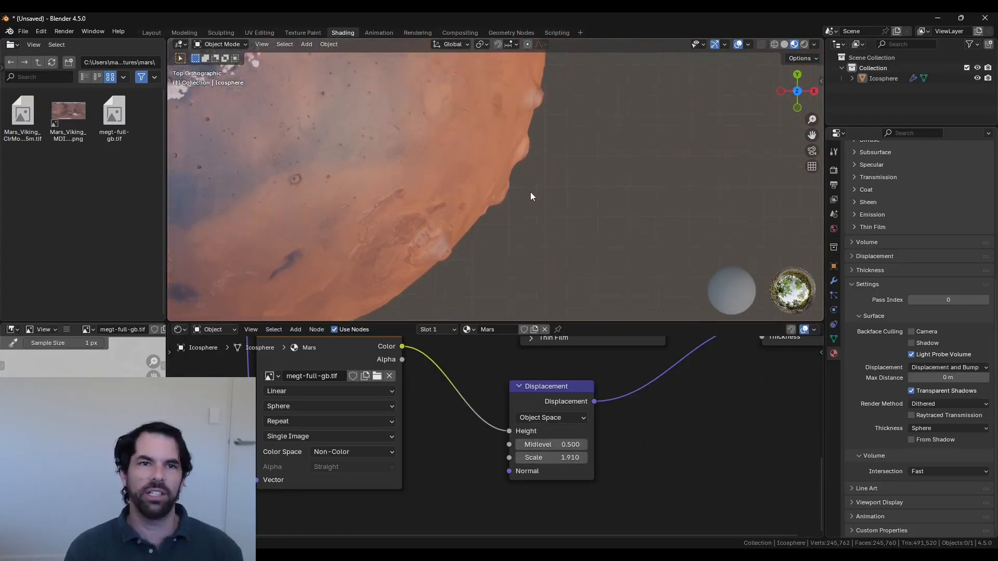
pyautogui.scroll(2, 529, 194)
pyautogui.keyDown('shift'); pyautogui.moveTo(563, 142); pyautogui.dragTo(506, 55, button='middle'); pyautogui.keyUp('shift')
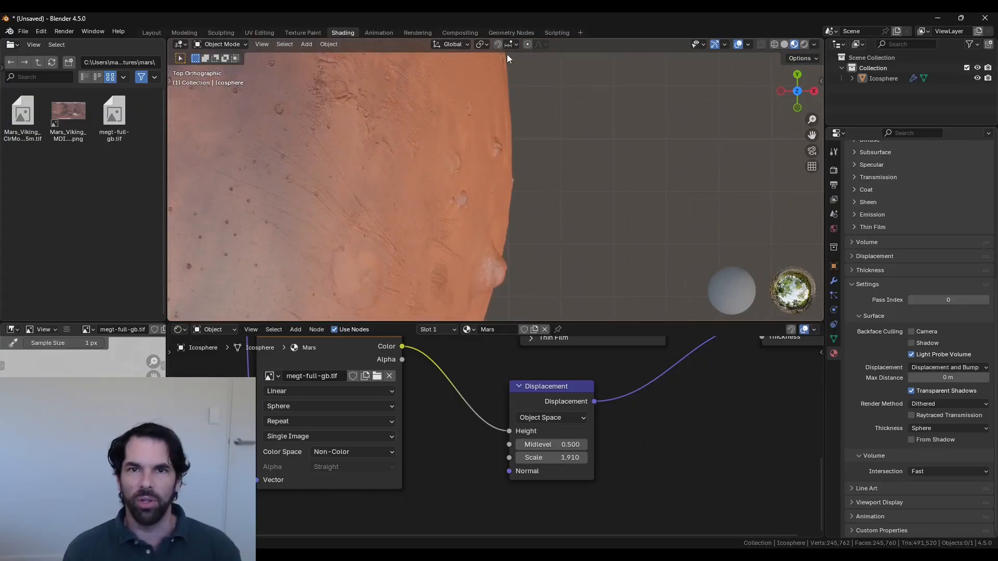
pyautogui.keyDown('shift'); pyautogui.moveTo(538, 241); pyautogui.dragTo(565, 135, button='middle'); pyautogui.keyUp('shift')
pyautogui.moveTo(540, 202)
pyautogui.keyDown('shift'); pyautogui.mouseDown(button='middle')
pyautogui.moveTo(553, 161)
pyautogui.moveTo(554, 58)
pyautogui.mouseUp(button='middle'); pyautogui.keyUp('shift')
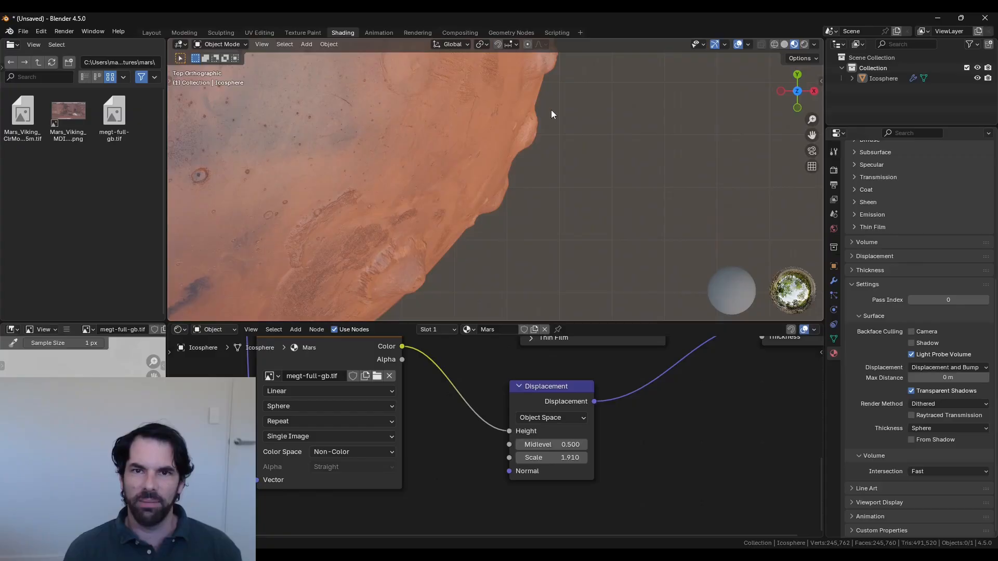
# Try Displacement node Scale values of 0.910, 0.310 and 1.010, comparing the relief along the planet's edge from above.
pyautogui.moveTo(552, 459); pyautogui.dragTo(501, 459)
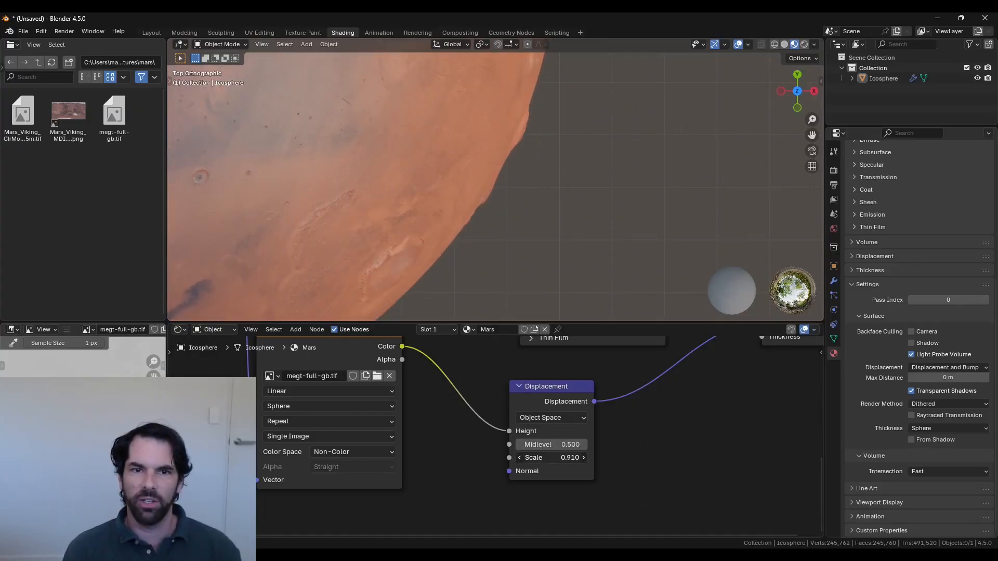
pyautogui.moveTo(503, 268); pyautogui.dragTo(503, 202, button='middle')
pyautogui.moveTo(551, 459); pyautogui.dragTo(519, 459)
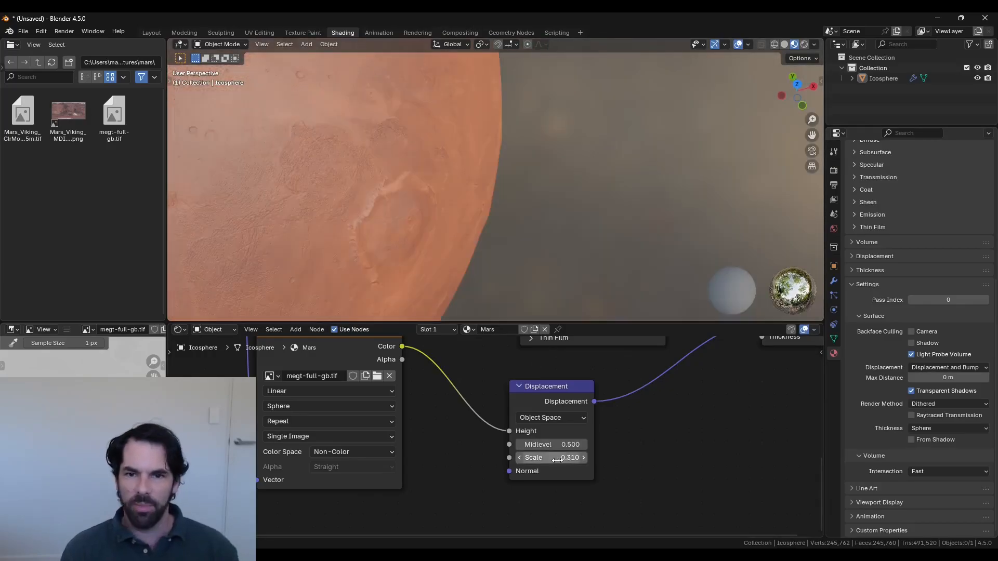
pyautogui.moveTo(551, 458); pyautogui.dragTo(587, 458)
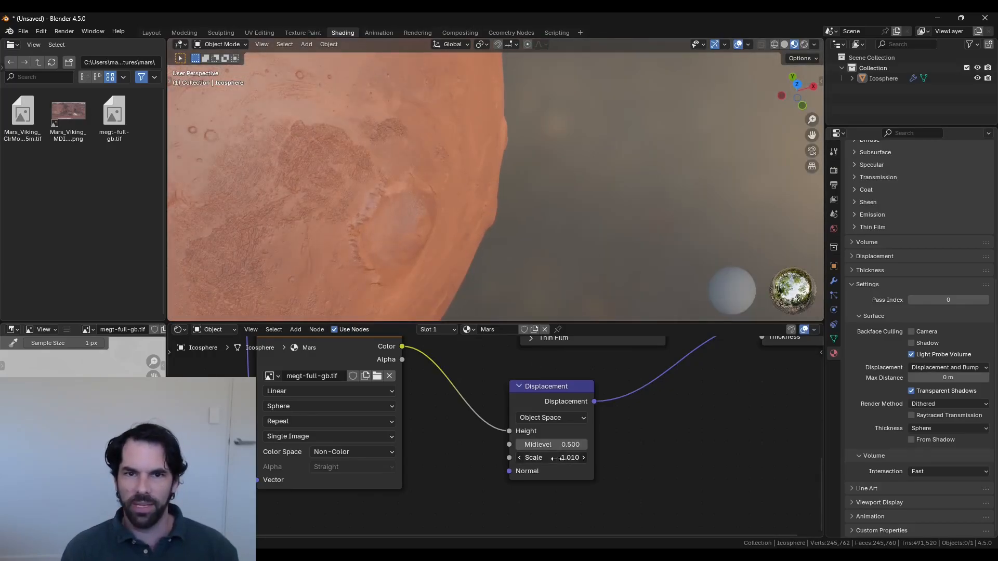
pyautogui.press('KP_7')
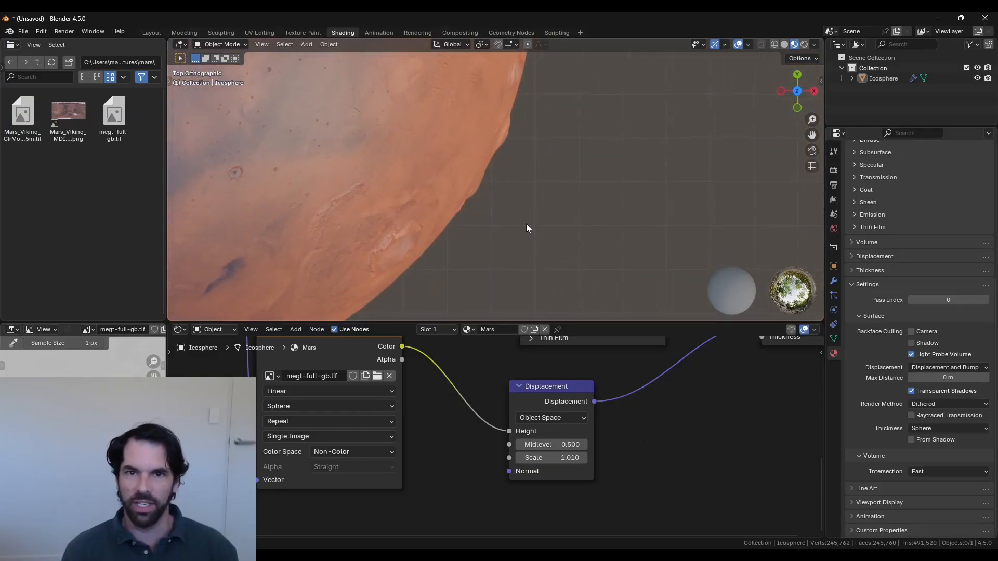
pyautogui.moveTo(551, 459); pyautogui.dragTo(584, 458)
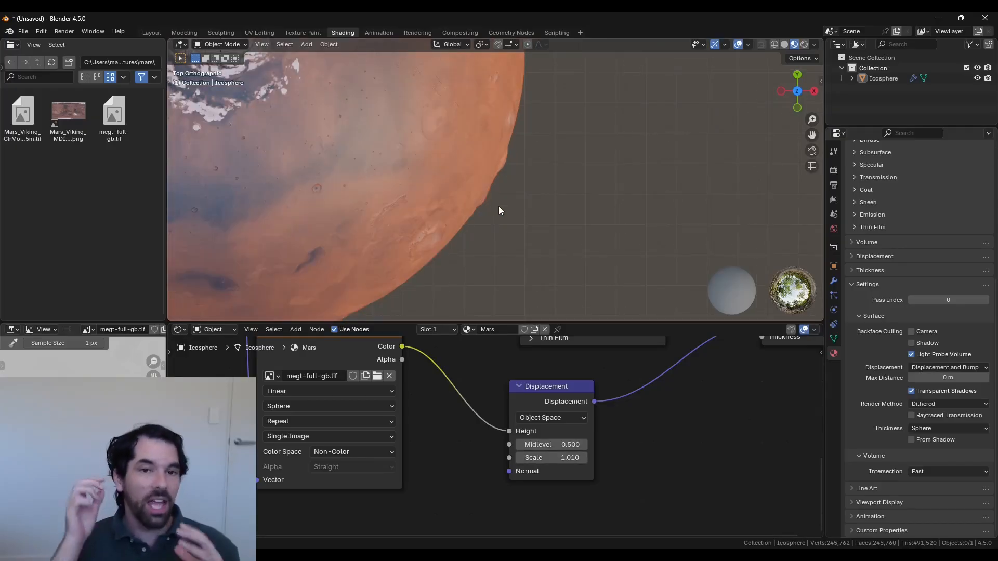
pyautogui.scroll(-5, 486, 235)
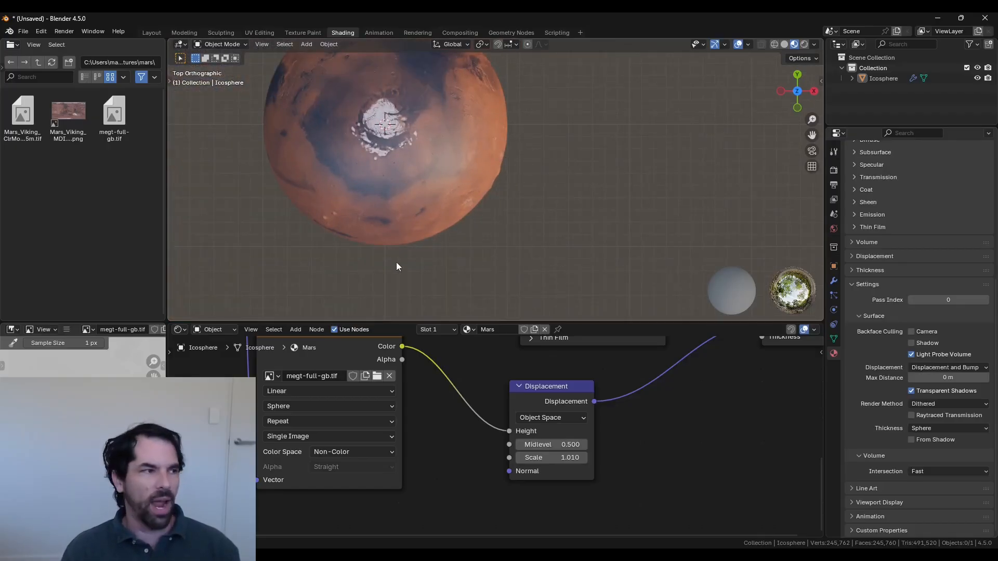
pyautogui.scroll(5, 436, 219)
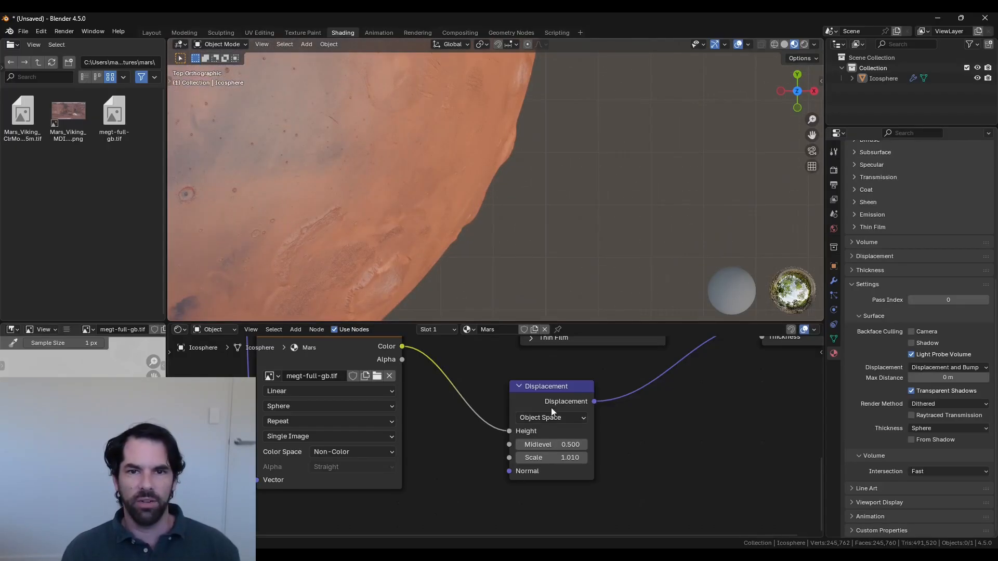
# Set the Displacement node's Scale to 2.010 and check the relief from the side and from above.
pyautogui.moveTo(551, 457); pyautogui.dragTo(600, 457)
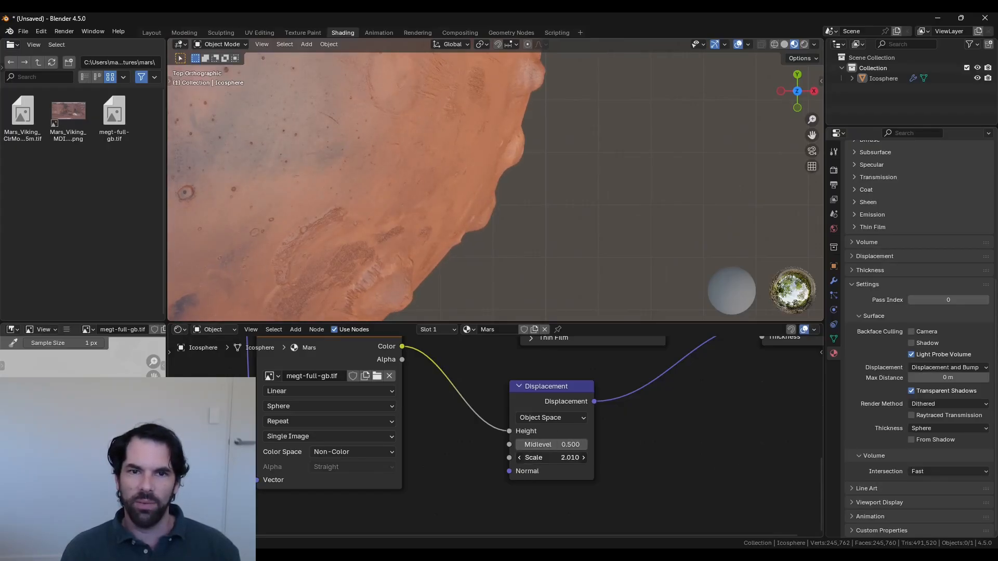
pyautogui.keyDown('shift'); pyautogui.moveTo(502, 284); pyautogui.dragTo(498, 208, button='middle'); pyautogui.keyUp('shift')
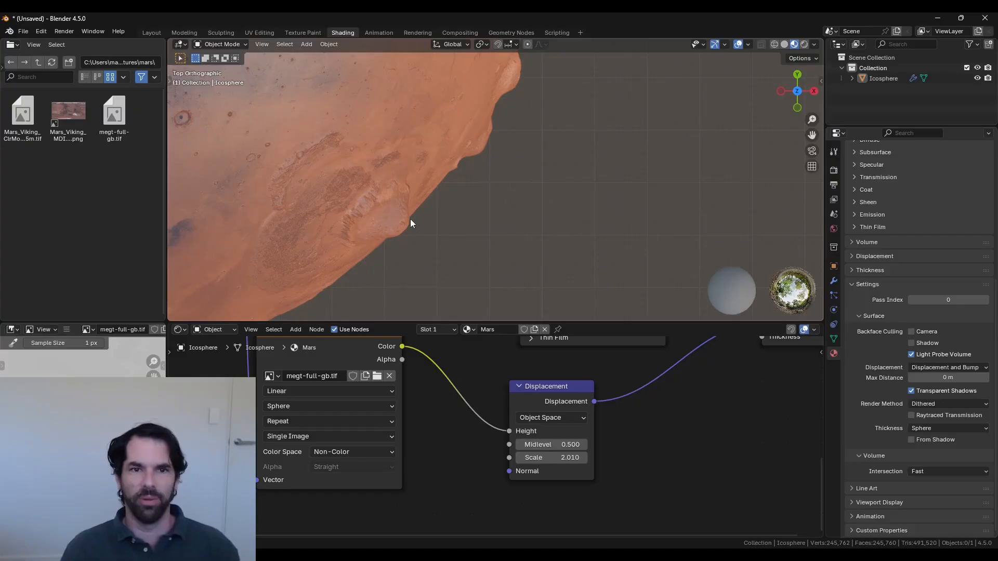
pyautogui.moveTo(444, 254); pyautogui.dragTo(445, 128, button='middle')
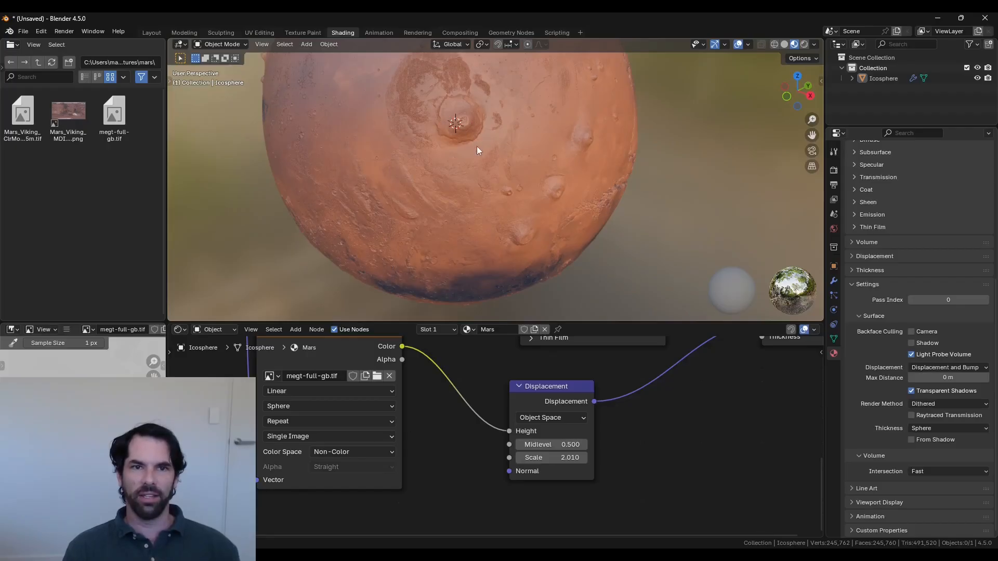
pyautogui.press('KP_7')
pyautogui.scroll(-2, 541, 212)
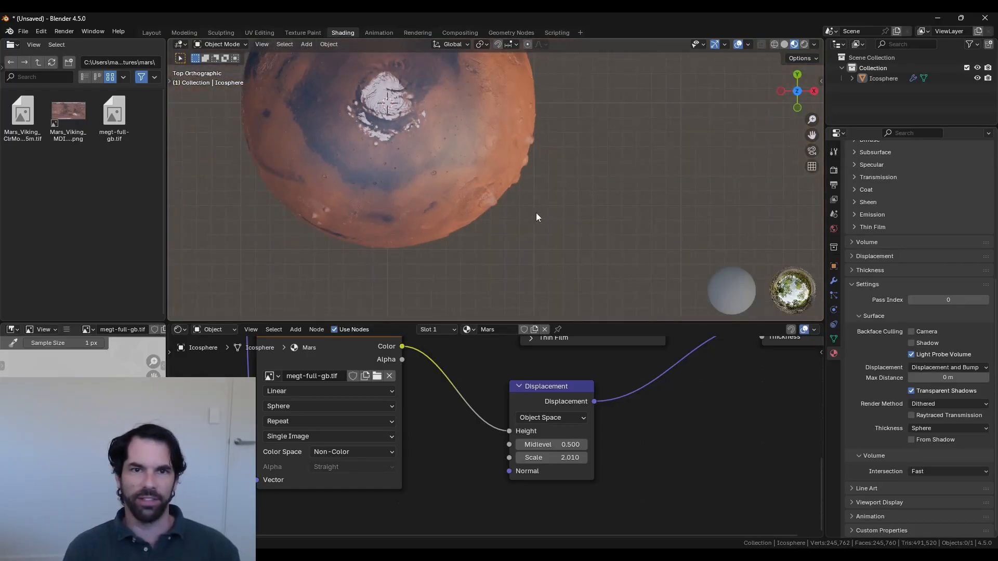
pyautogui.keyDown('shift'); pyautogui.moveTo(527, 203); pyautogui.dragTo(604, 270, button='middle'); pyautogui.keyUp('shift')
pyautogui.scroll(-1, 588, 267)
# Raise the Principled BSDF's Roughness to about 0.8 and view the whole planet from above.
pyautogui.scroll(-4, 635, 405)
pyautogui.moveTo(635, 404); pyautogui.dragTo(663, 462, button='middle')
pyautogui.scroll(-1, 585, 484)
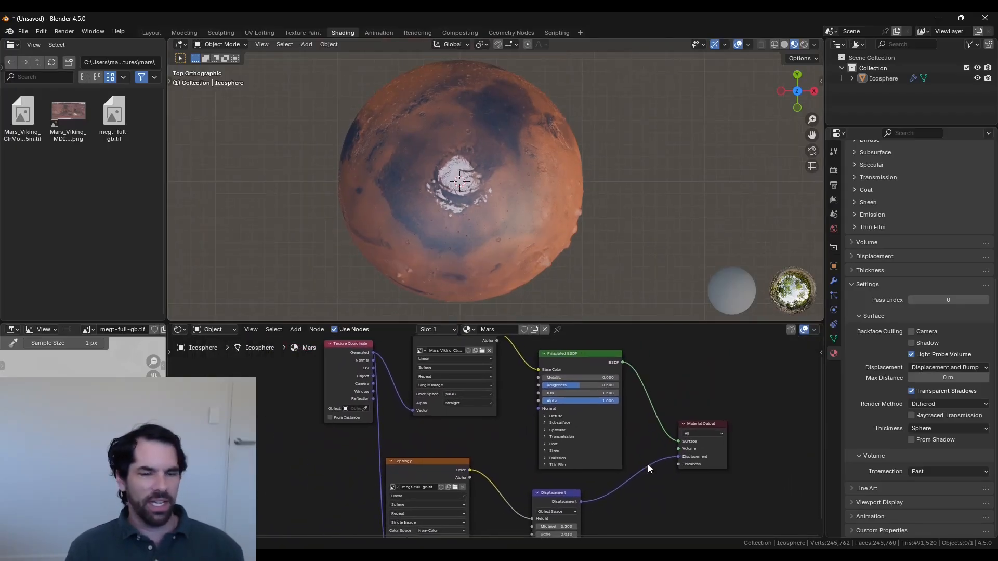
pyautogui.scroll(-2, 647, 461)
pyautogui.keyDown('shift'); pyautogui.moveTo(580, 260); pyautogui.dragTo(597, 261, button='middle'); pyautogui.keyUp('shift')
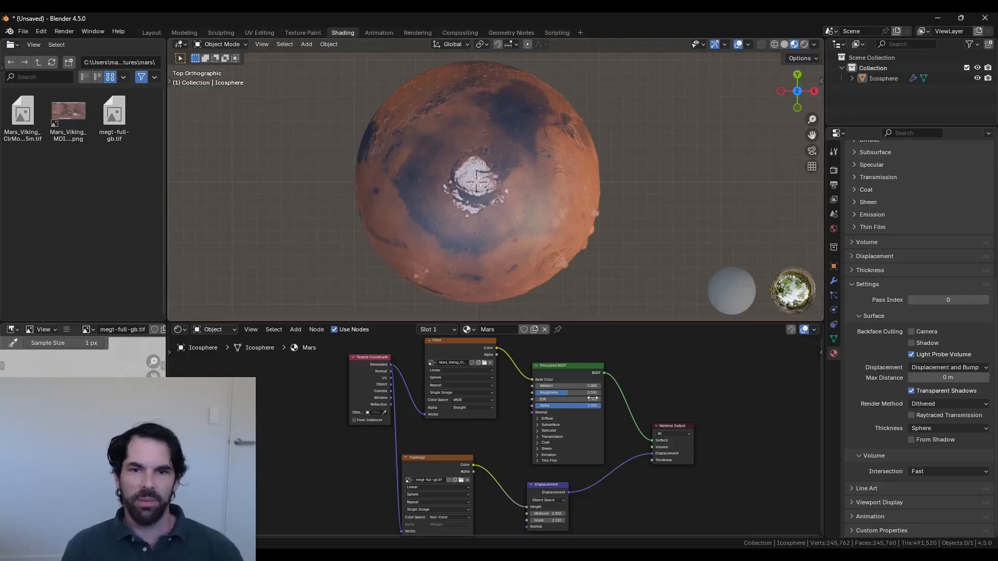
pyautogui.moveTo(572, 393); pyautogui.dragTo(593, 393)
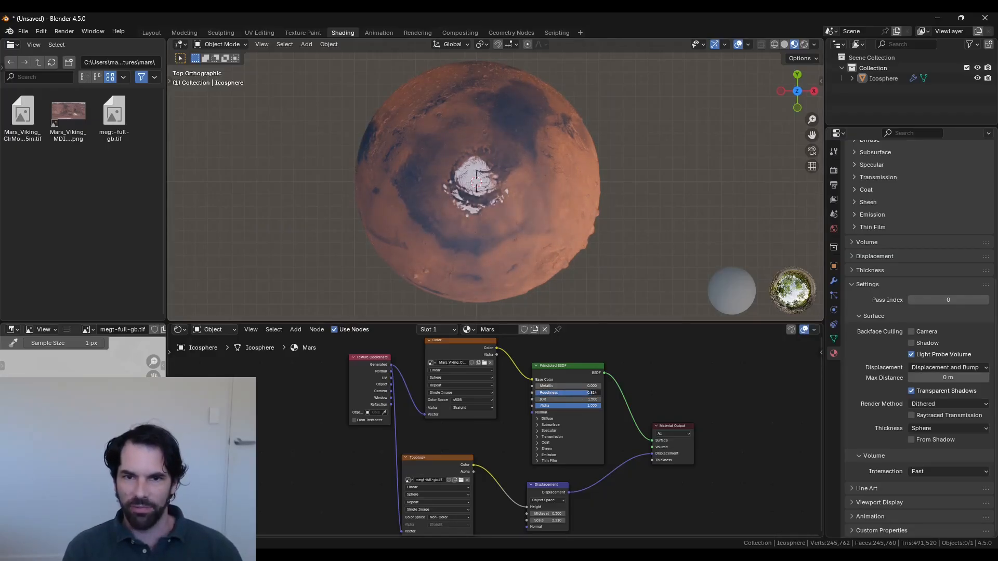
pyautogui.moveTo(551, 285); pyautogui.dragTo(533, 235, button='middle')
pyautogui.press('KP_7')
pyautogui.scroll(2, 507, 233)
pyautogui.scroll(-1, 505, 232)
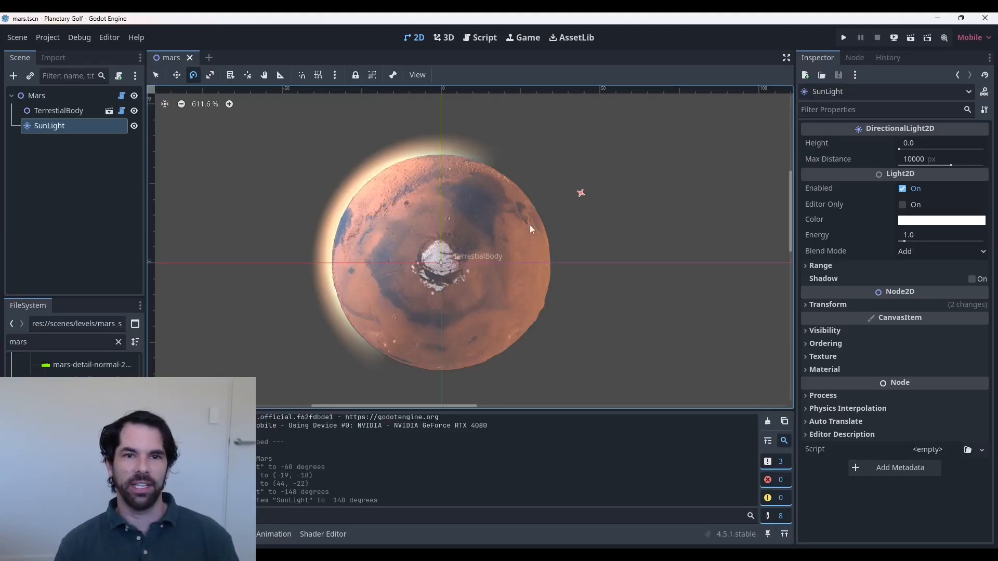
# In Godot's mars scene, rotate the SunLight node to -199 degrees and look closely at the lit surface near the large volcano.
pyautogui.scroll(2, 452, 255)
pyautogui.scroll(-1, 447, 269)
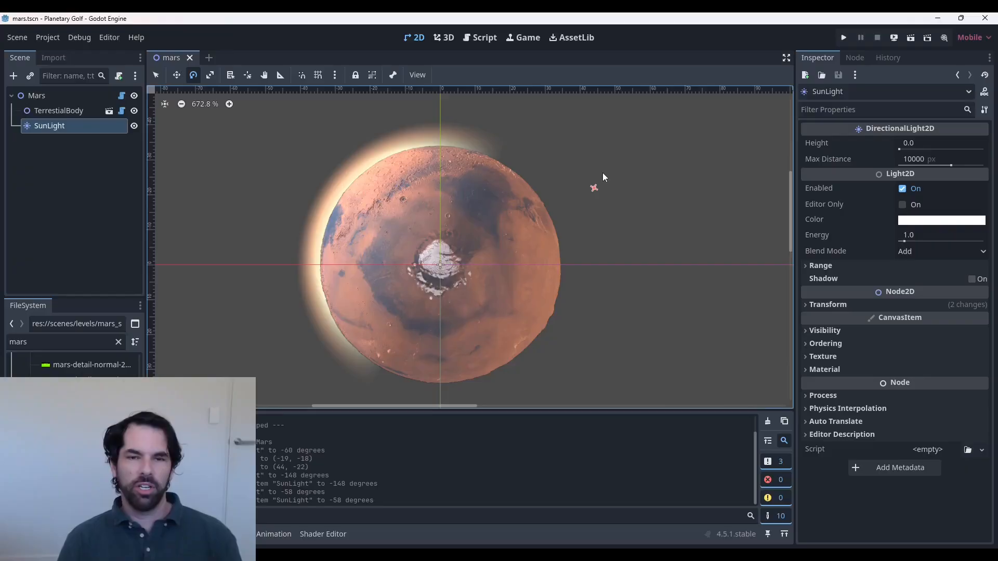
pyautogui.moveTo(603, 178); pyautogui.dragTo(553, 253)
pyautogui.moveTo(611, 223); pyautogui.dragTo(560, 312)
pyautogui.scroll(5, 586, 296)
pyautogui.moveTo(598, 316); pyautogui.dragTo(653, 169, button='middle')
# Rotate the SunLight around the planet to compare the shading of the relief, leaving it at -36 degrees.
pyautogui.moveTo(656, 176); pyautogui.dragTo(247, 179)
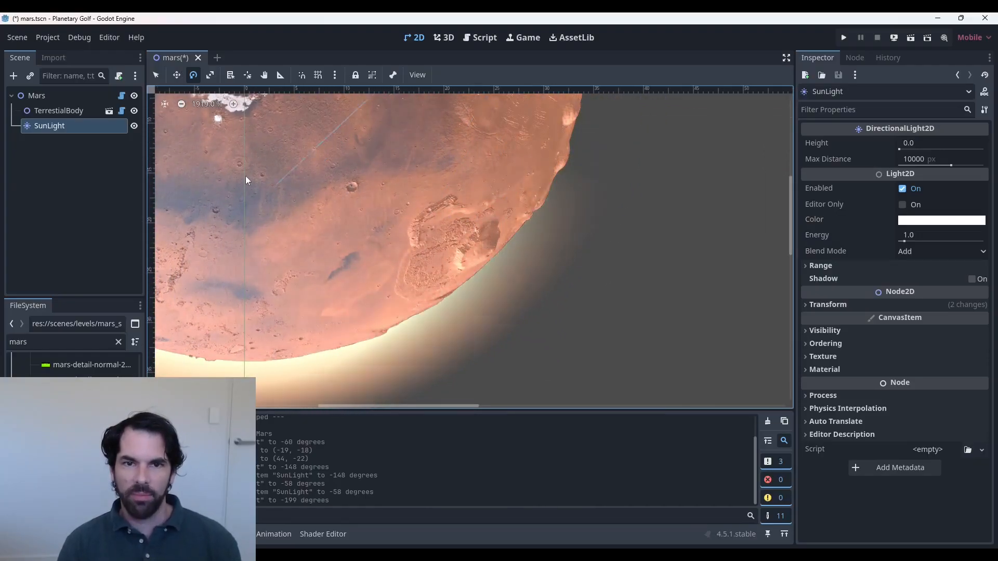
pyautogui.moveTo(359, 202); pyautogui.dragTo(650, 258)
pyautogui.scroll(-5, 508, 234)
pyautogui.moveTo(545, 320); pyautogui.dragTo(652, 158, button='middle')
pyautogui.scroll(-4, 586, 356)
pyautogui.moveTo(645, 374); pyautogui.dragTo(606, 327, button='middle')
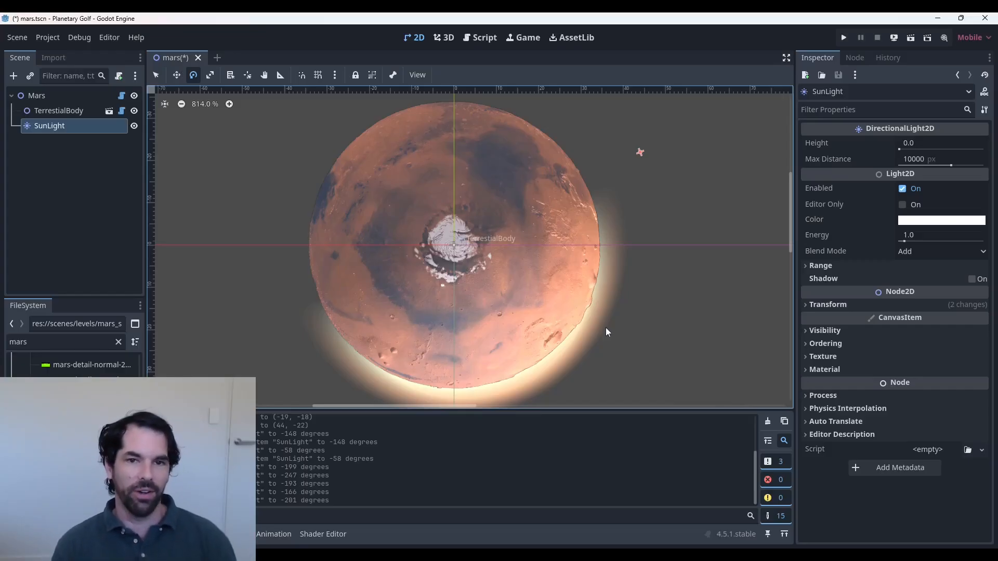
pyautogui.moveTo(607, 320); pyautogui.dragTo(677, 212)
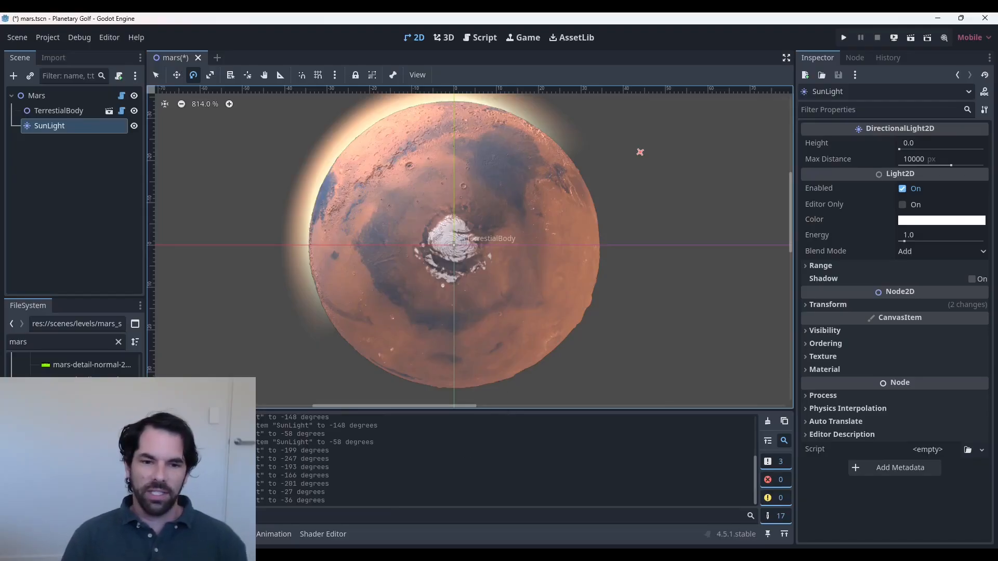
# Switch to File Explorer's mars full folder, view mars.png maximised, and go on to the next image.
pyautogui.click(408, 557)
pyautogui.click(462, 502)
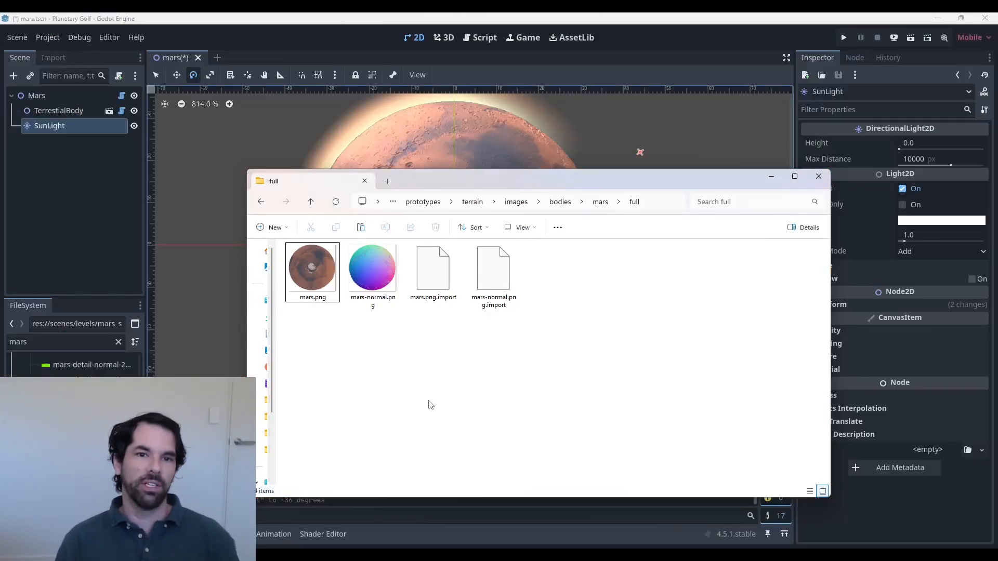
pyautogui.doubleClick(320, 278)
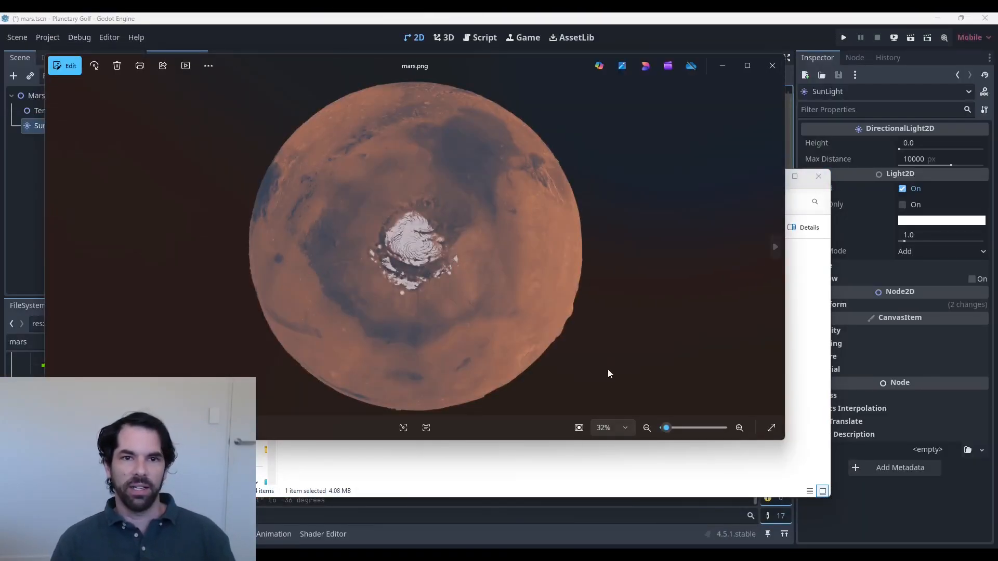
pyautogui.doubleClick(507, 70)
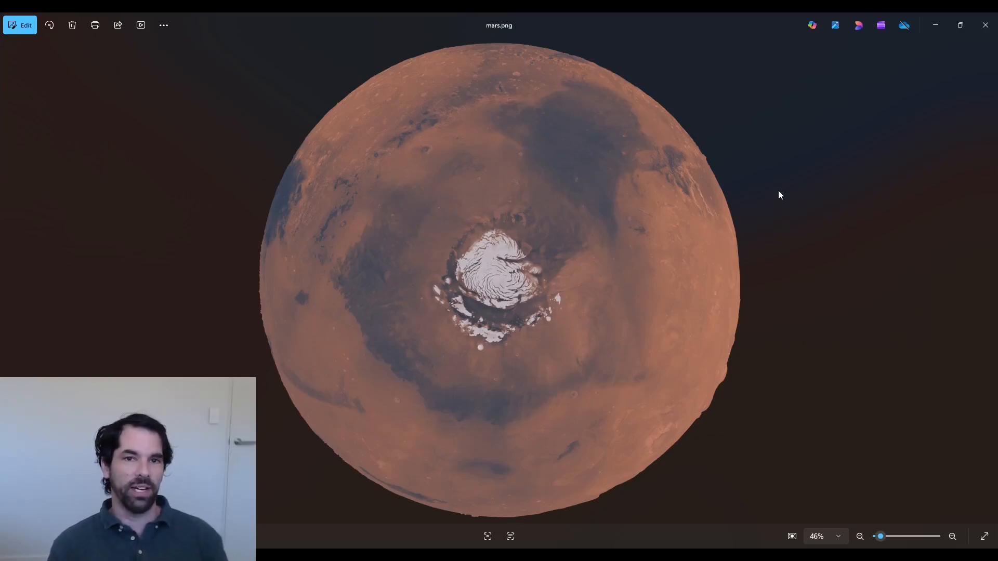
pyautogui.press('Right')
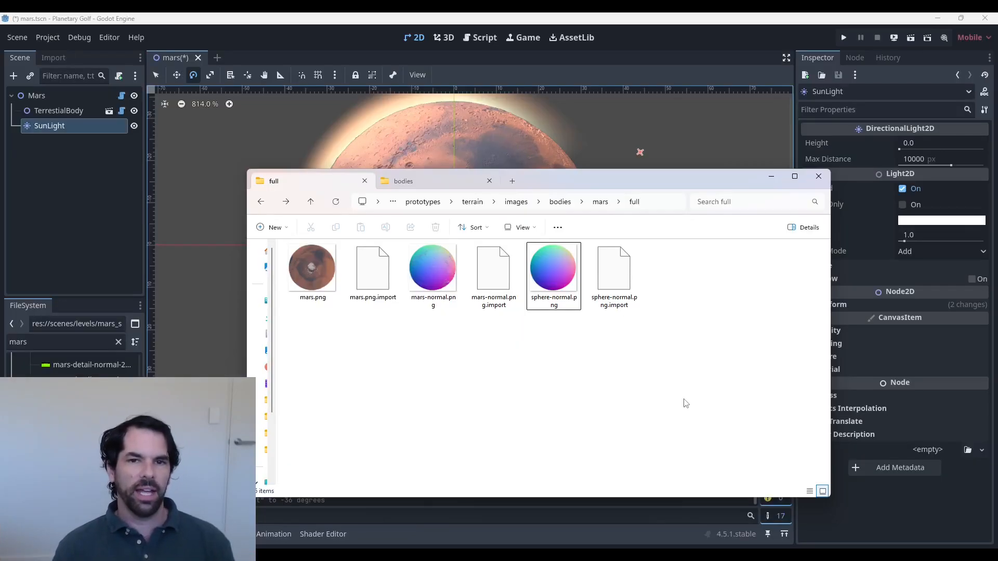
# Open sphere-normal.png, compare it with mars-normal.png, and examine the craters, ridges and polar cap in the Mars normal map.
pyautogui.doubleClick(562, 281)
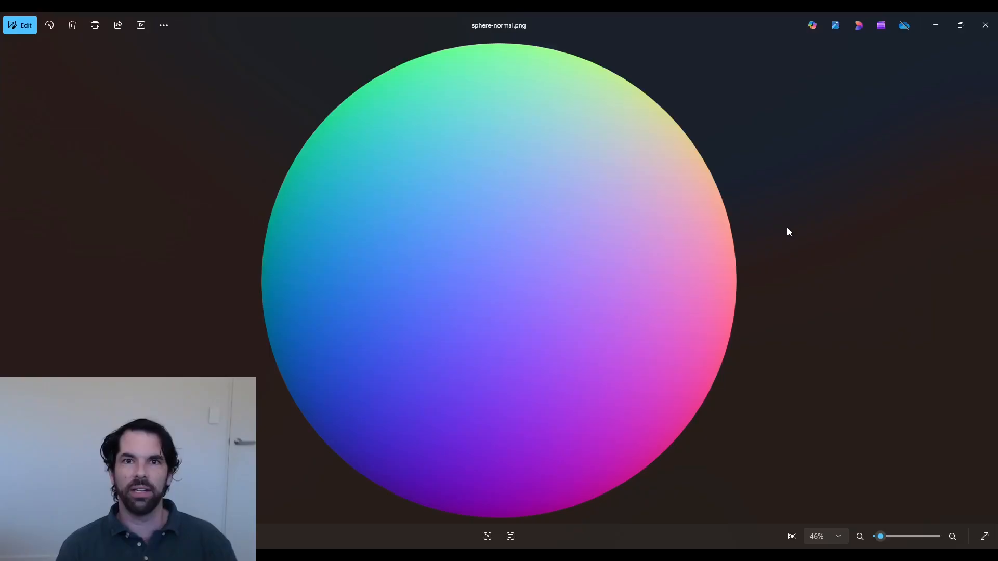
pyautogui.press('Right')
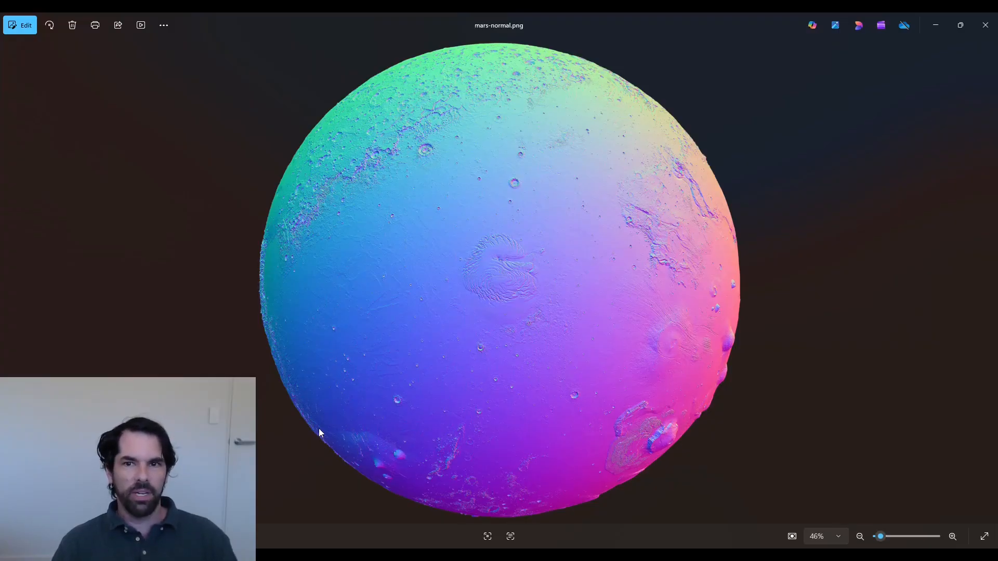
pyautogui.scroll(4, 485, 239)
pyautogui.moveTo(622, 254); pyautogui.dragTo(601, 138)
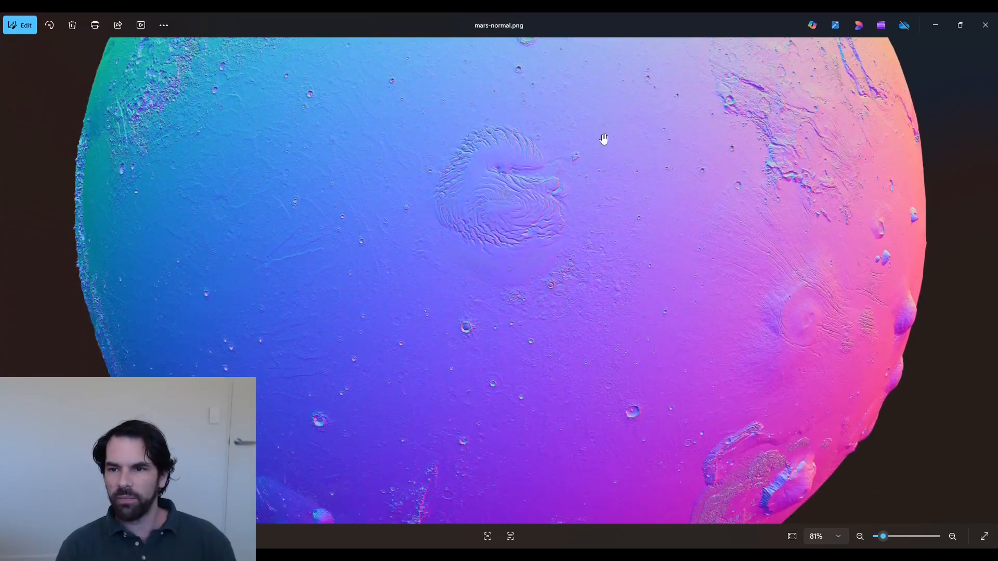
pyautogui.scroll(5, 784, 431)
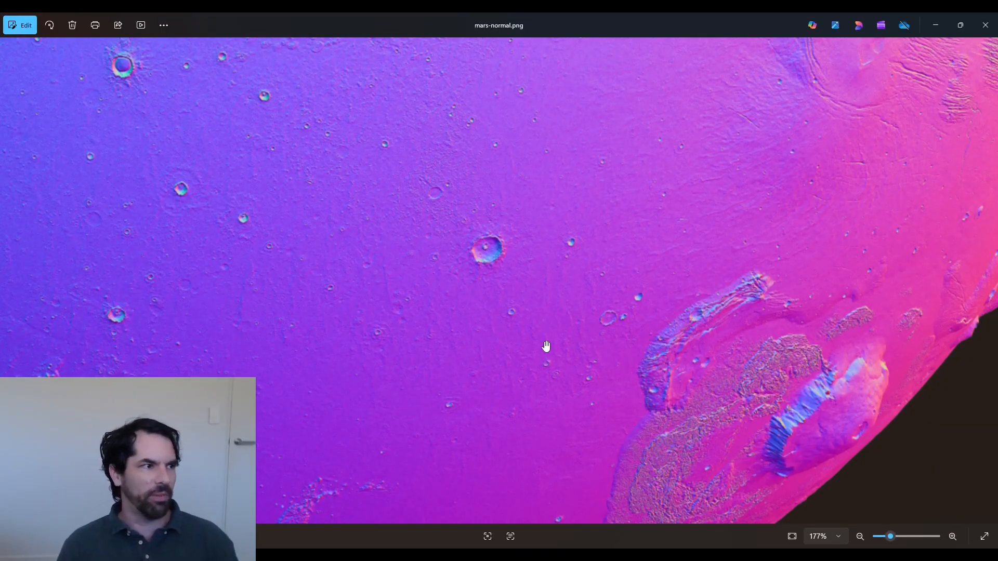
pyautogui.scroll(-6, 520, 270)
pyautogui.moveTo(520, 180); pyautogui.dragTo(559, 294)
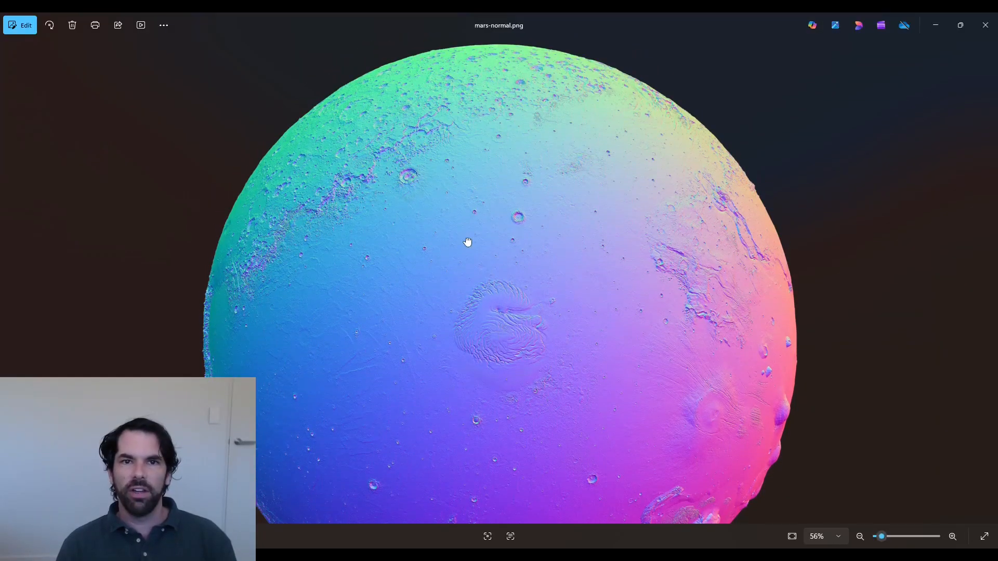
pyautogui.scroll(5, 399, 117)
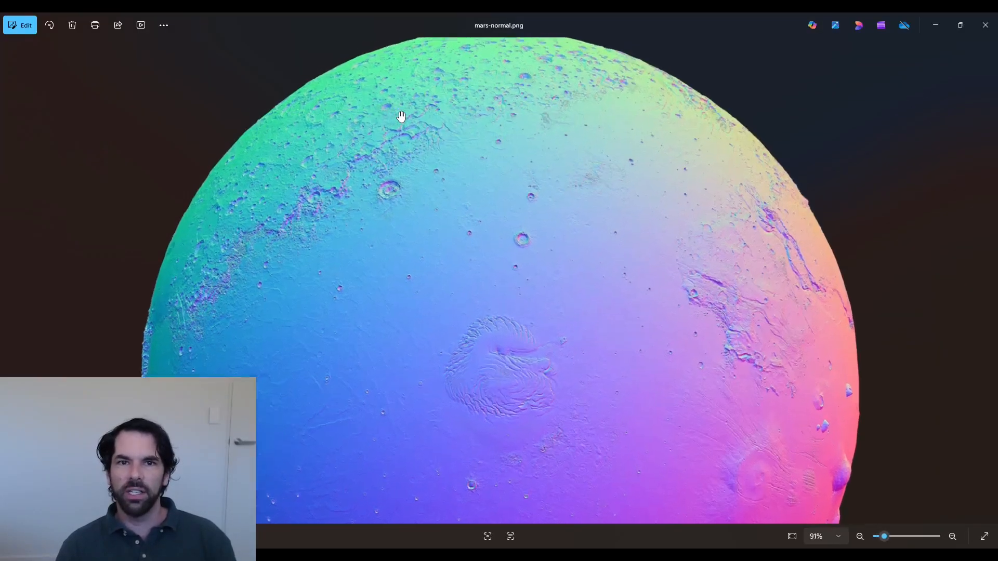
pyautogui.moveTo(390, 172); pyautogui.dragTo(472, 257)
pyautogui.scroll(2, 488, 267)
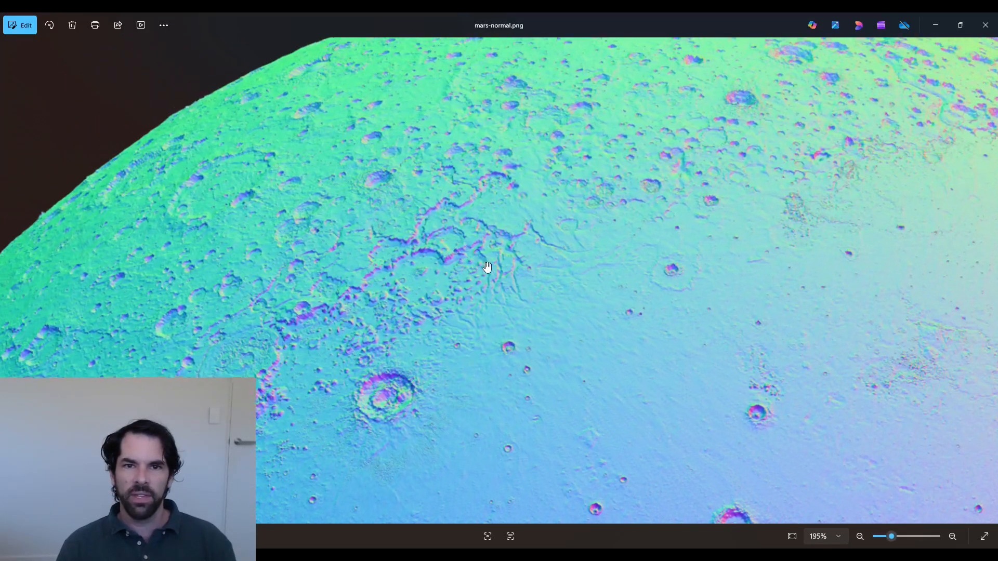
pyautogui.moveTo(700, 205); pyautogui.dragTo(432, 359)
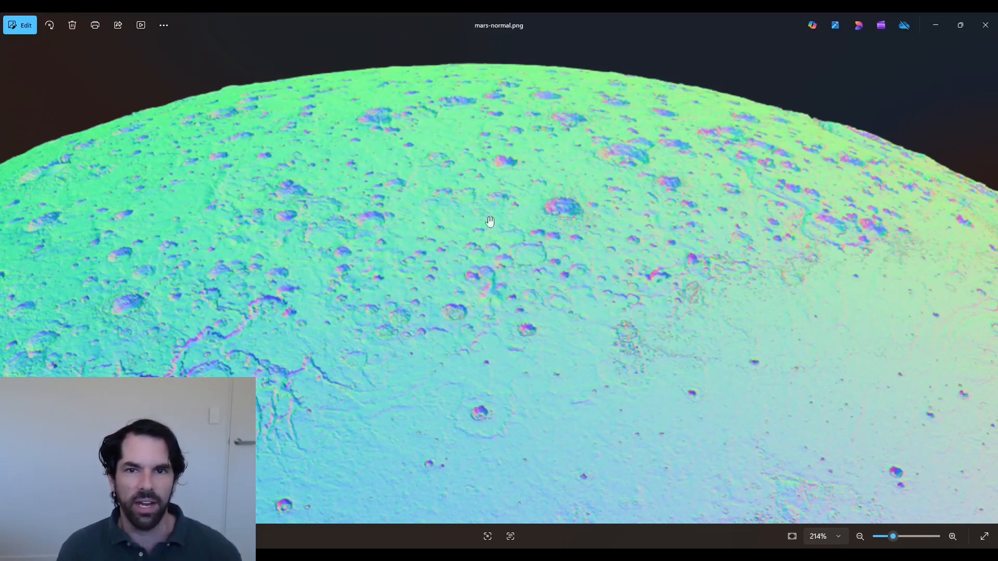
# Look closely at the craters in mars-normal.png and return to the wider view of the planet.
pyautogui.scroll(4, 520, 213)
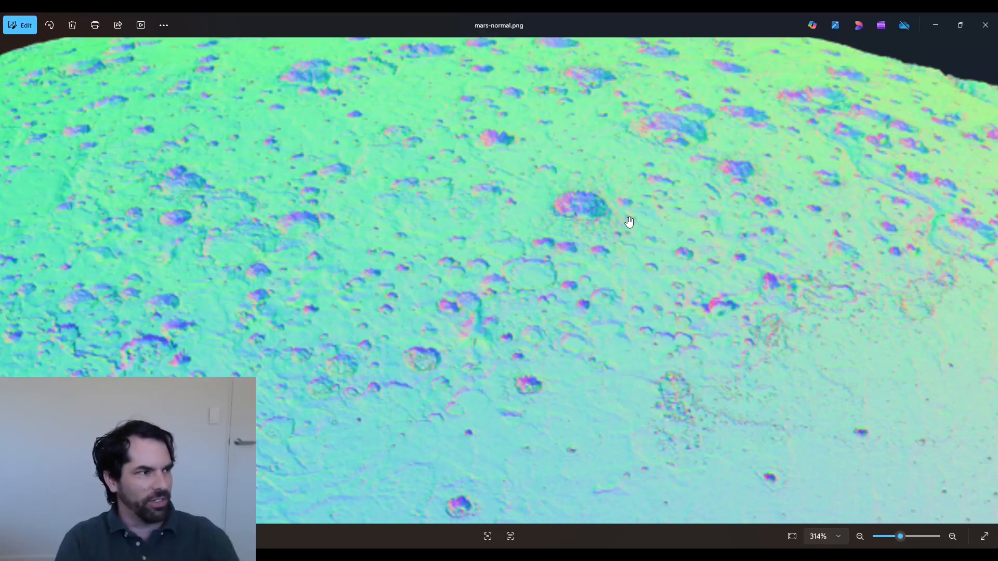
pyautogui.scroll(-10, 629, 222)
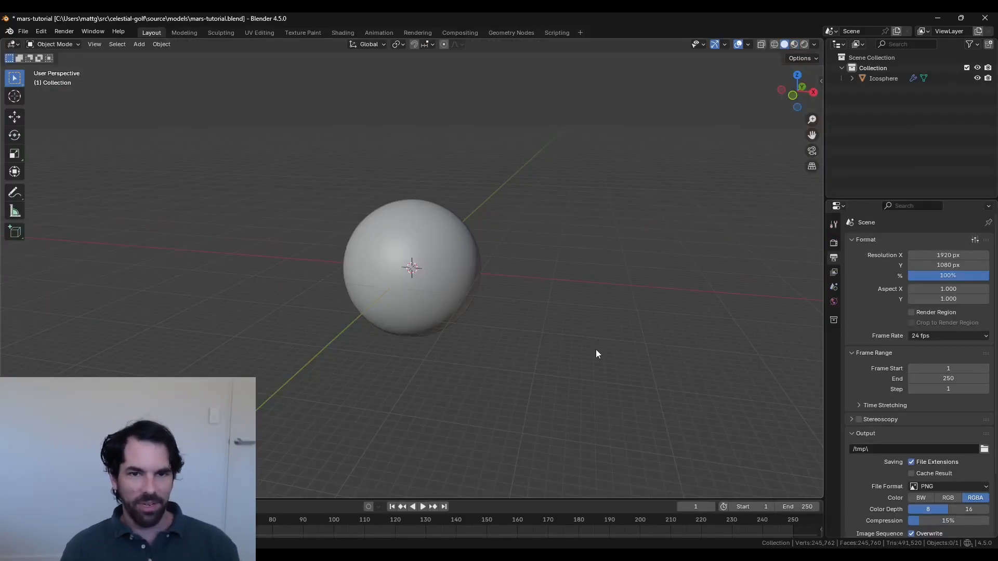
# Switch to the mars-tutorial scene in Blender, add a camera, and look through it.
pyautogui.hotkey('shift', 'a')
pyautogui.write('cam')
pyautogui.press('Return')
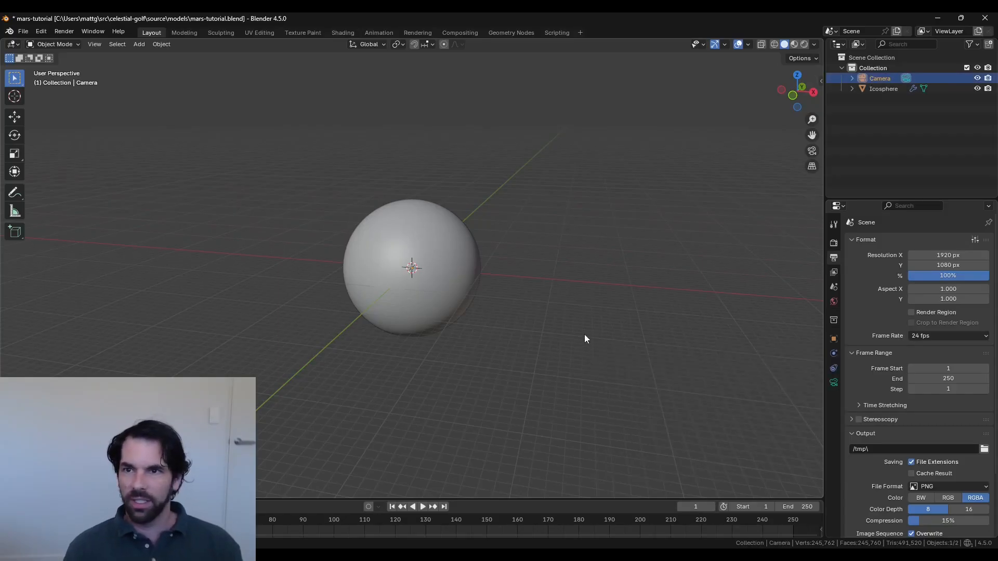
pyautogui.scroll(-1, 584, 334)
pyautogui.moveTo(585, 334); pyautogui.dragTo(598, 357, button='middle')
pyautogui.scroll(-7, 598, 357)
pyautogui.press('KP_0')
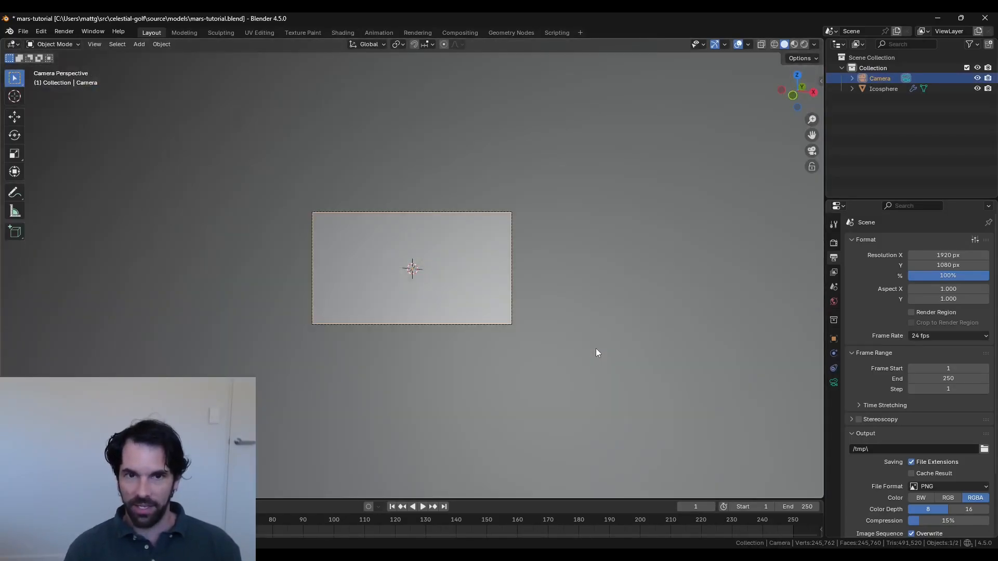
# Align the camera to a top view with the whole sphere inside its frame.
pyautogui.press('KP_7')
pyautogui.scroll(7, 630, 362)
pyautogui.press('ctrl+alt+KP_0')
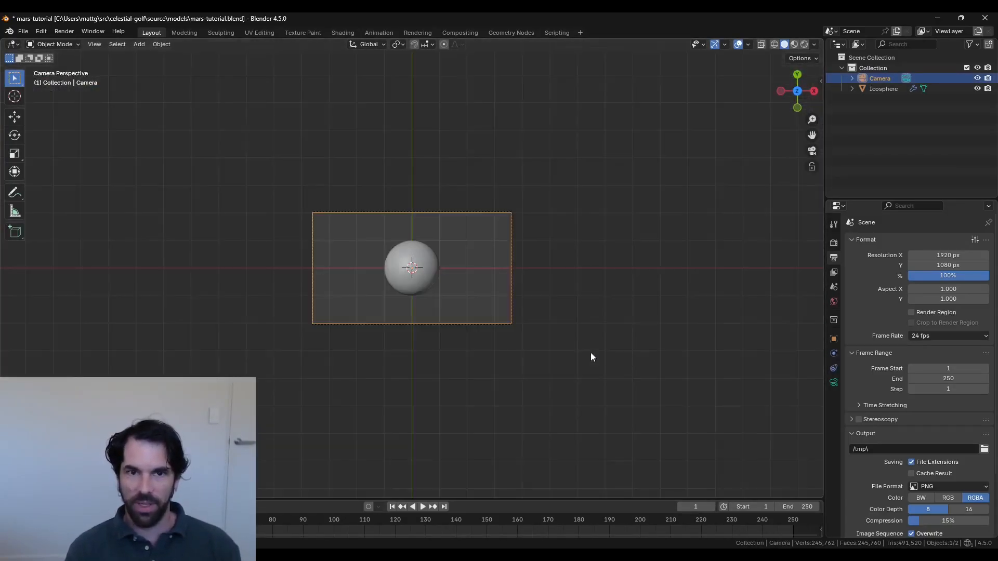
# Set the render output resolution to 2048 × 2048 px.
pyautogui.doubleClick(956, 255)
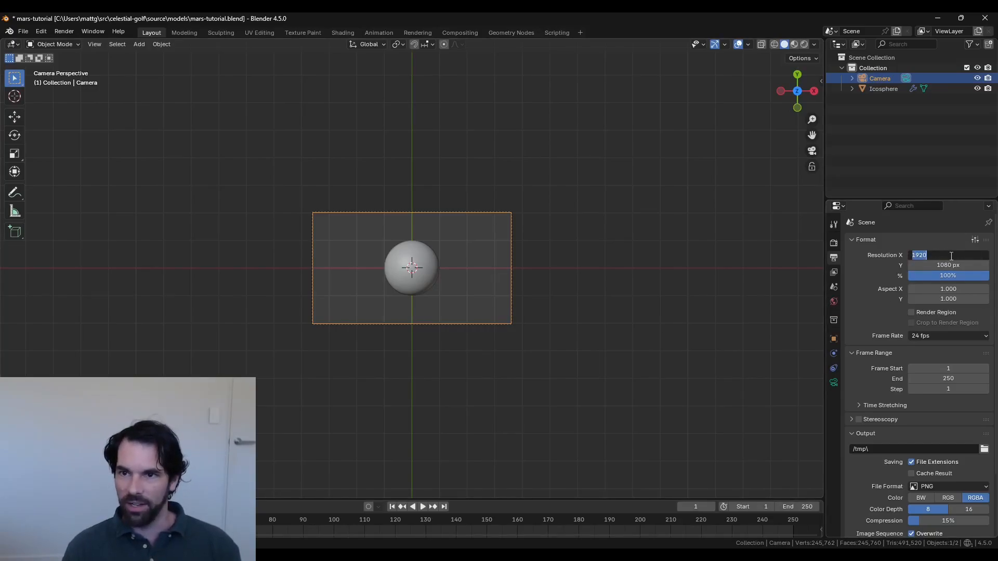
pyautogui.write('2048')
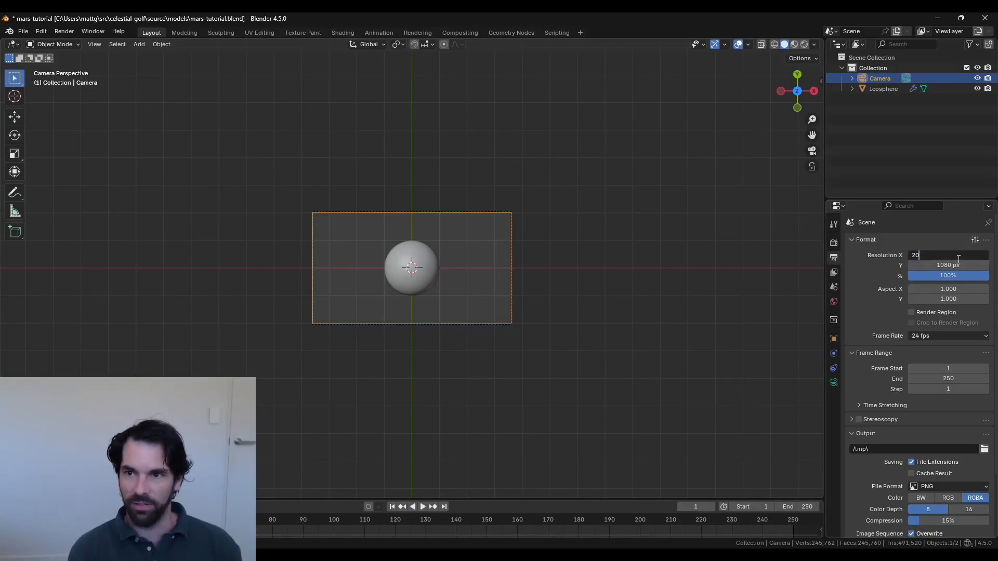
pyautogui.press('Tab')
pyautogui.write('2048')
pyautogui.press('Return')
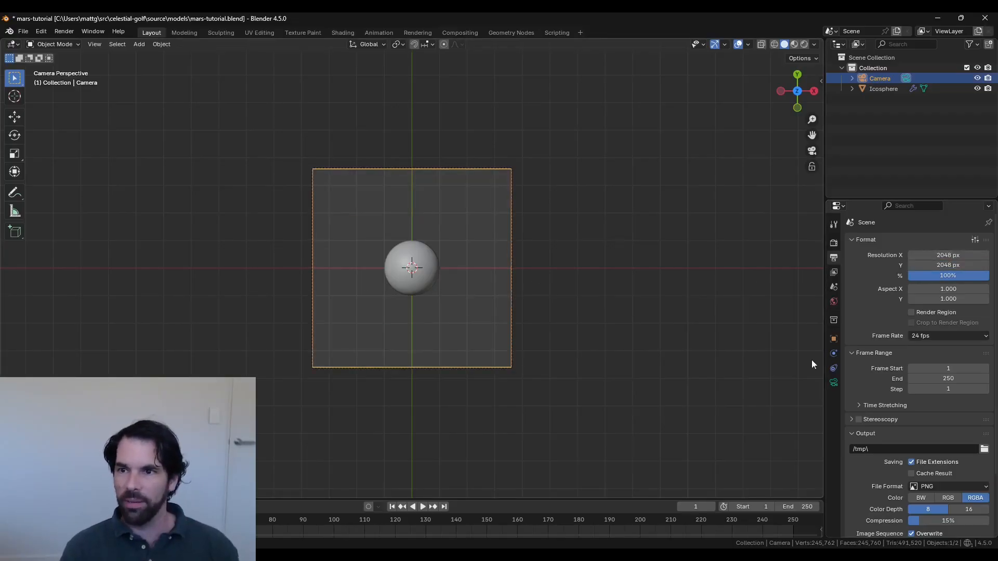
# Make the camera orthographic and raise its orthographic scale to 21.5 so it frames the whole sphere.
pyautogui.click(834, 382)
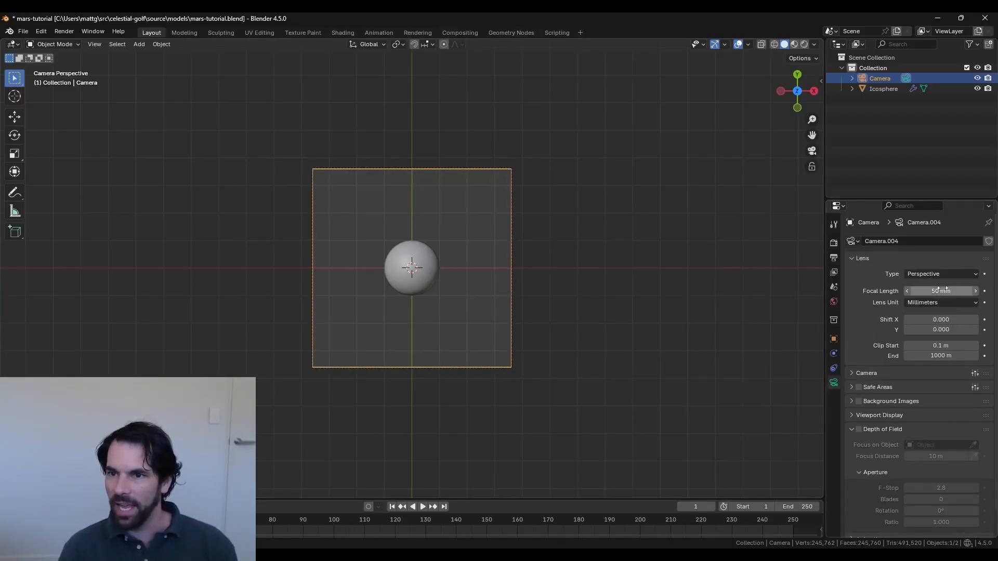
pyautogui.click(923, 274)
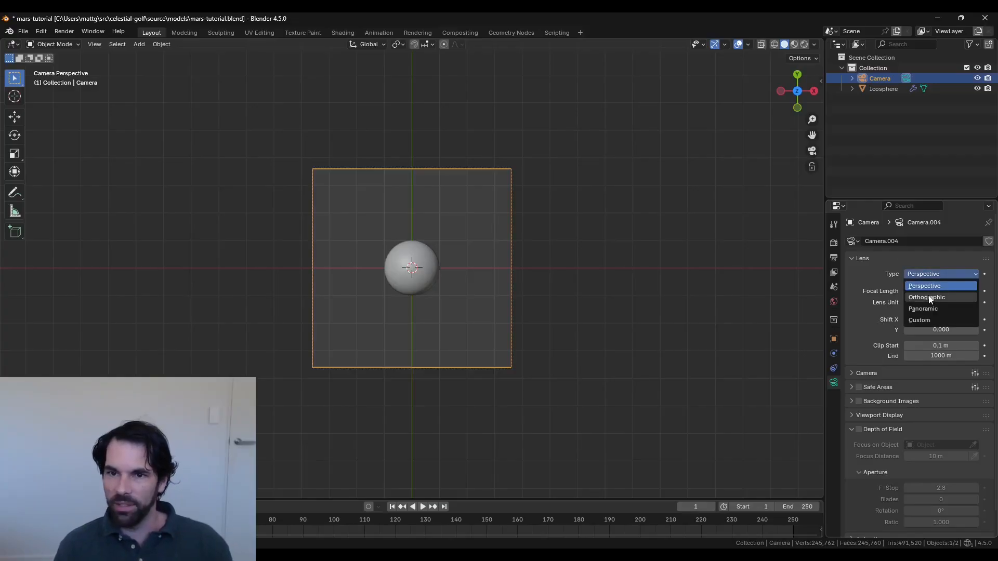
pyautogui.click(930, 300)
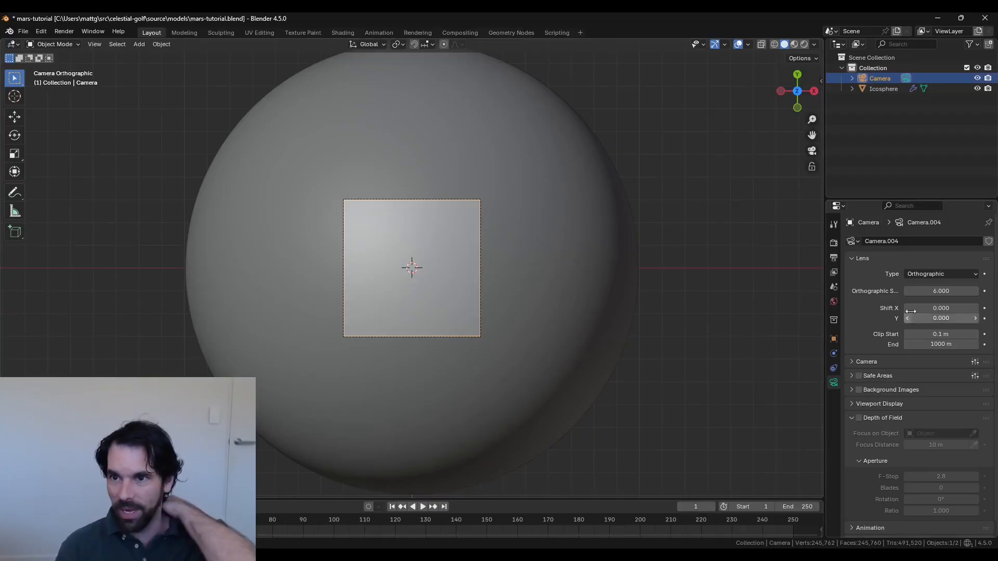
pyautogui.moveTo(940, 291); pyautogui.dragTo(997, 292)
# Deselect the camera, run a test render of the scene, and close the render result.
pyautogui.click(582, 340)
pyautogui.moveTo(582, 340); pyautogui.dragTo(566, 351, button='middle')
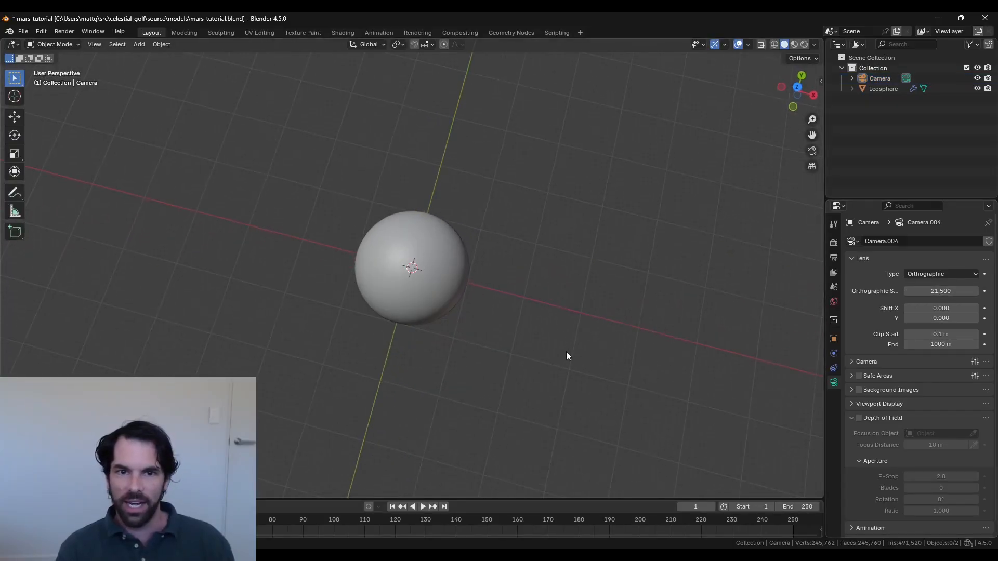
pyautogui.press('F12')
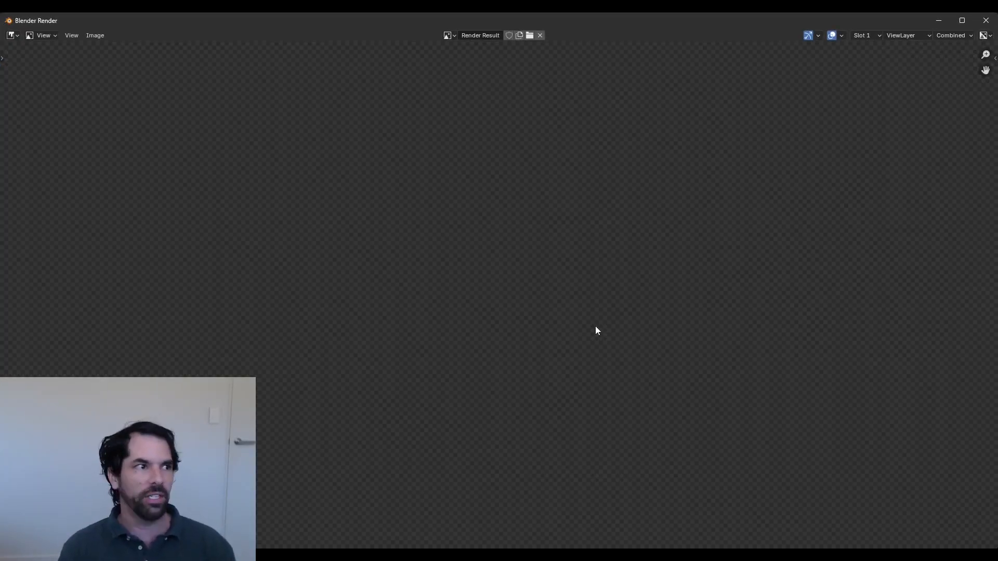
pyautogui.press('Escape')
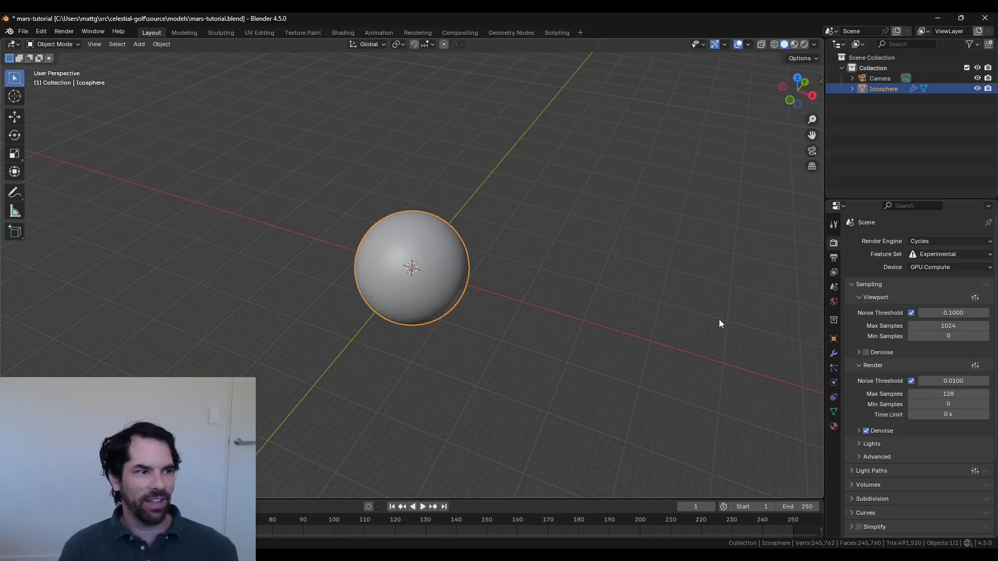
# Set the Cycles subdivision dicing rate for renders to 4 px.
pyautogui.scroll(-2, 927, 454)
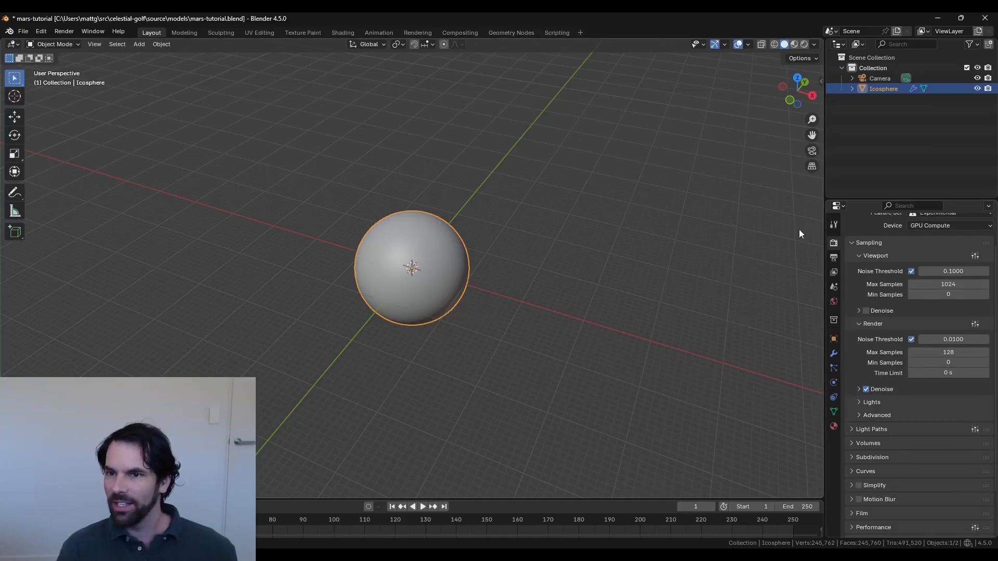
pyautogui.scroll(-1, 878, 395)
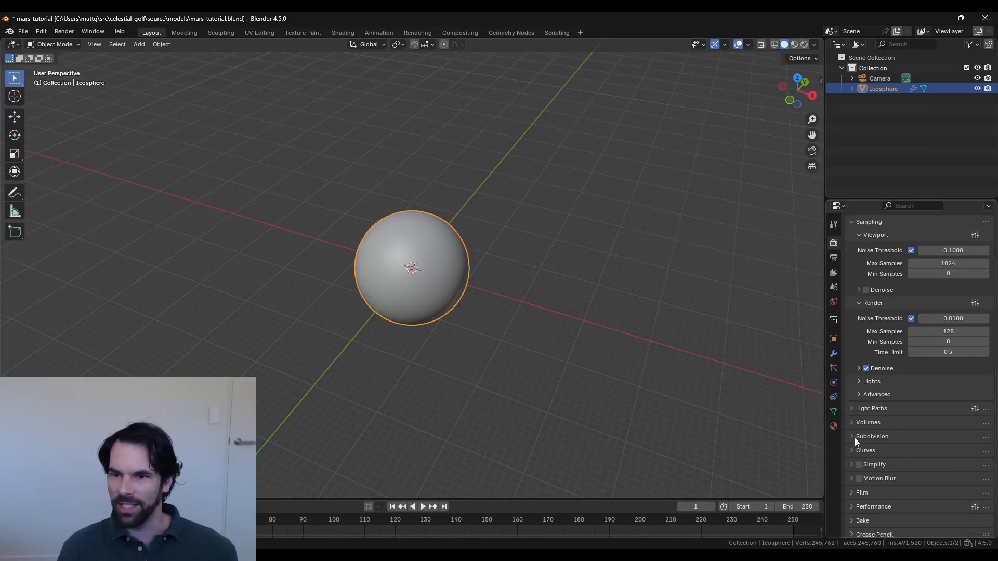
pyautogui.click(853, 437)
pyautogui.scroll(-2, 851, 423)
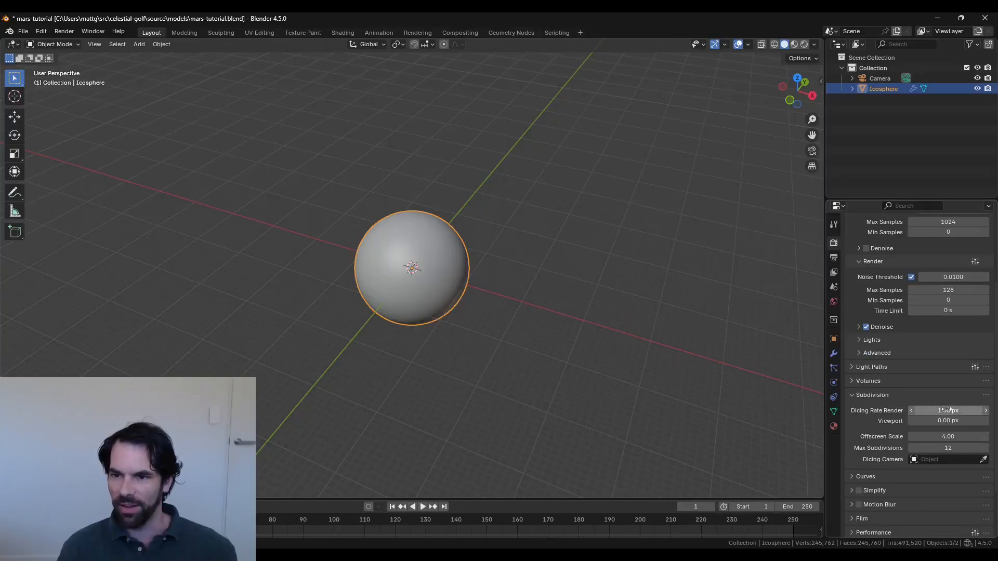
pyautogui.click(986, 411)
pyautogui.click(969, 411)
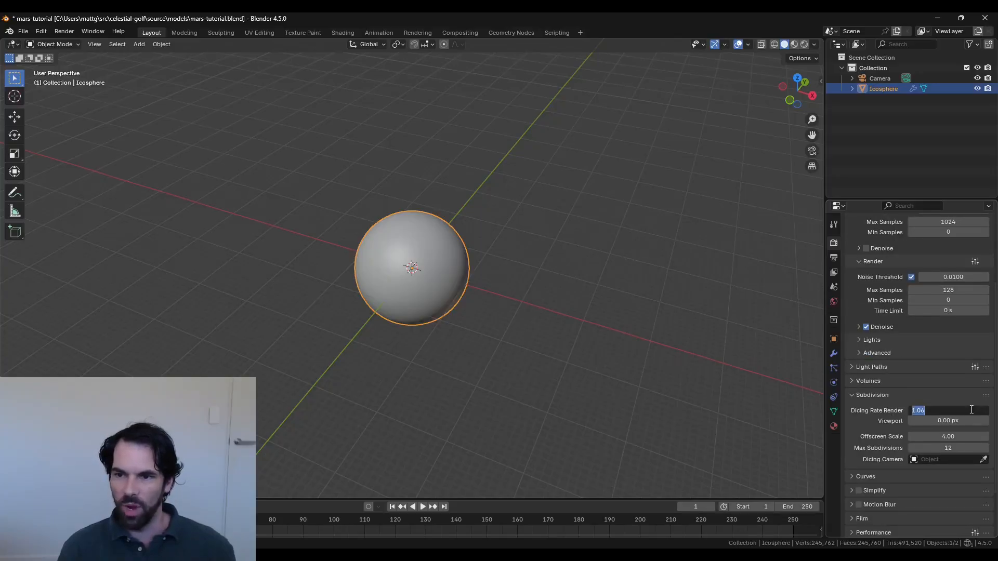
pyautogui.write('4')
pyautogui.press('Tab')
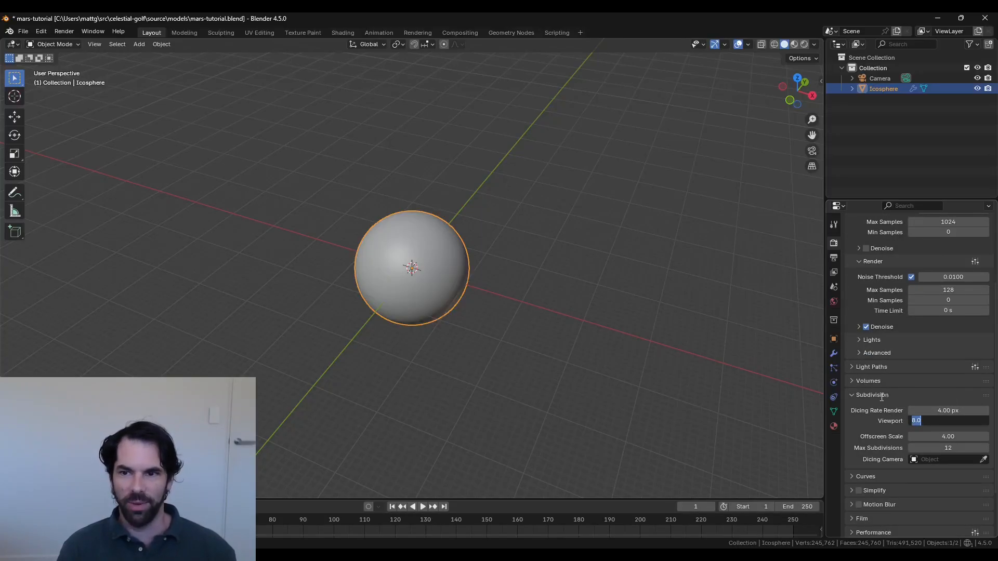
pyautogui.click(851, 417)
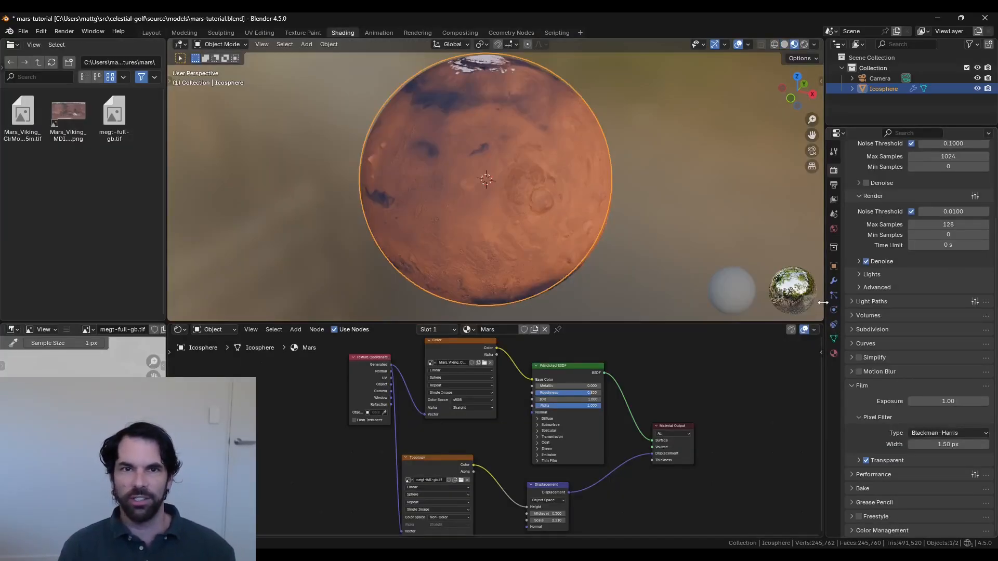
# Show Mars in rendered viewport shading and examine the displaced relief around the polar cap.
pyautogui.moveTo(616, 217)
pyautogui.mouseDown(button='middle')
pyautogui.moveTo(623, 220)
pyautogui.moveTo(599, 209)
pyautogui.mouseUp(button='middle')
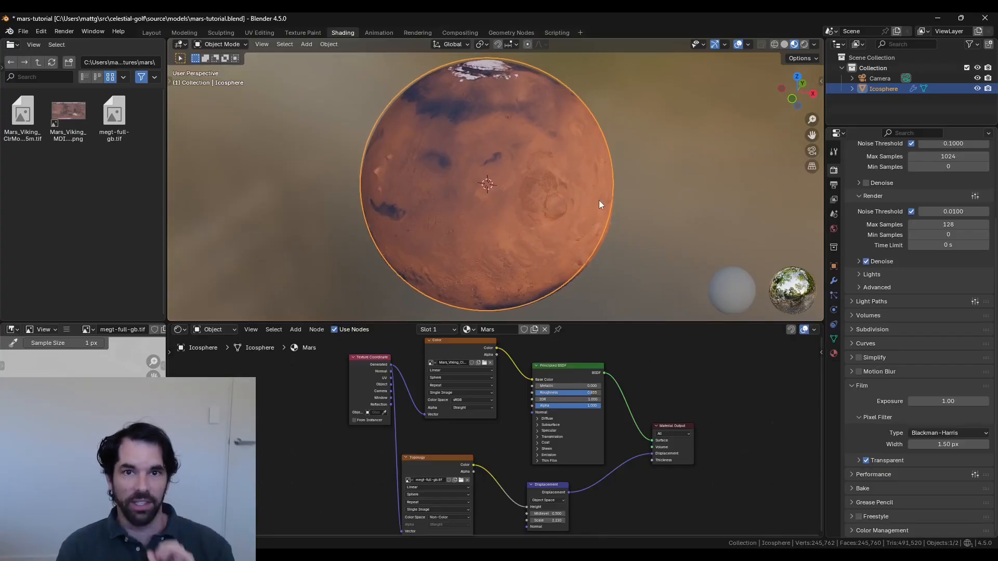
pyautogui.click(804, 45)
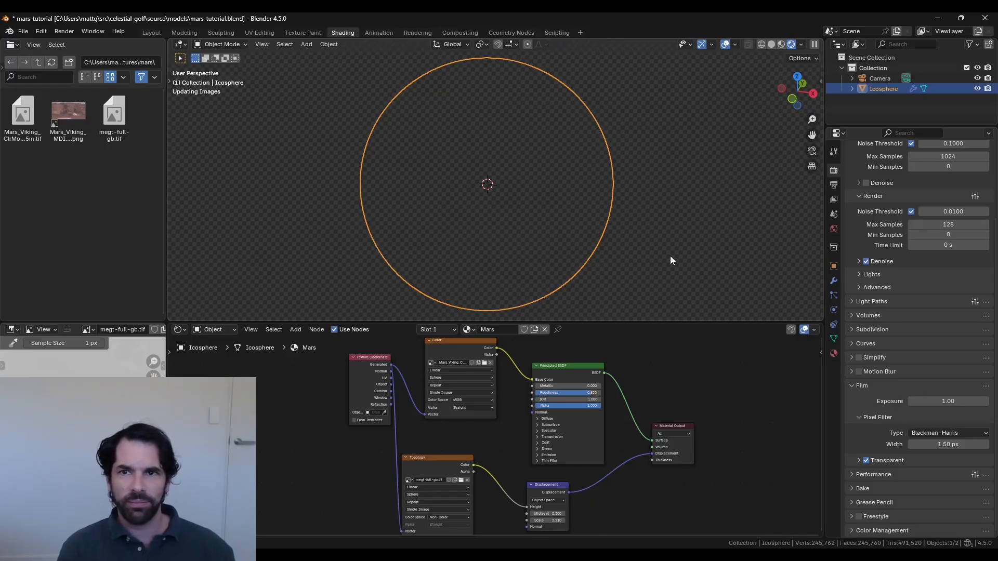
pyautogui.moveTo(591, 229); pyautogui.dragTo(638, 251, button='middle')
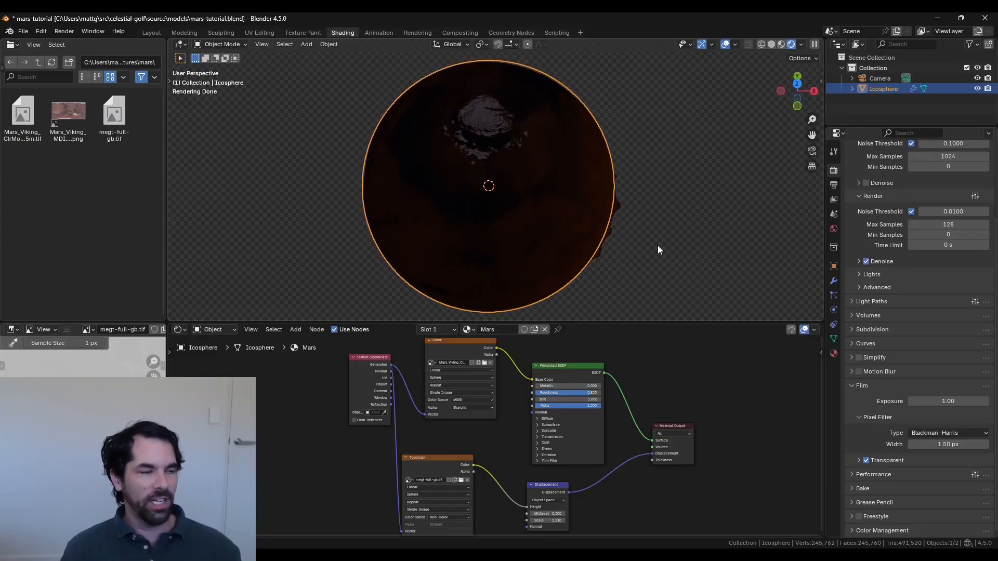
pyautogui.click(654, 245)
pyautogui.press('k')
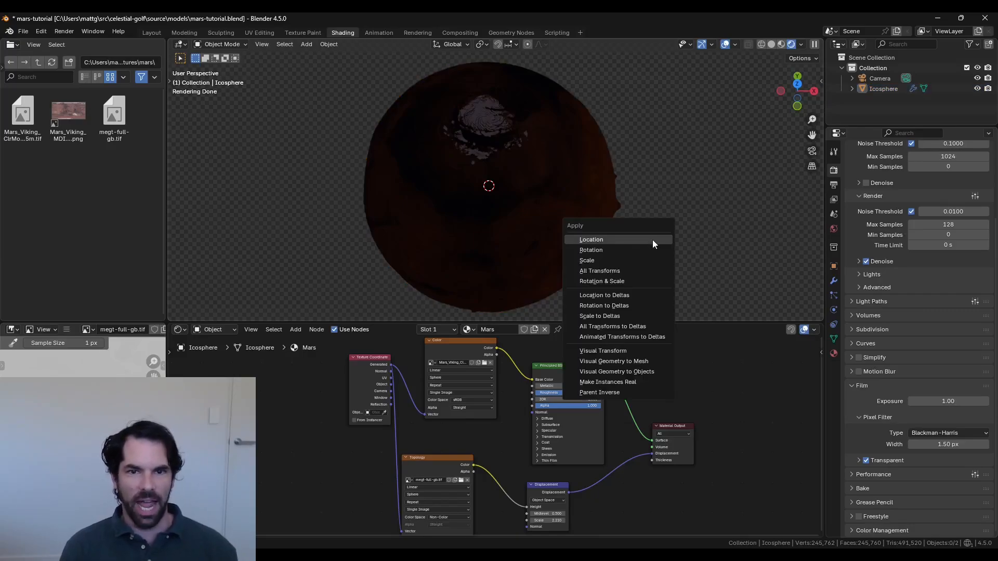
pyautogui.click(653, 240)
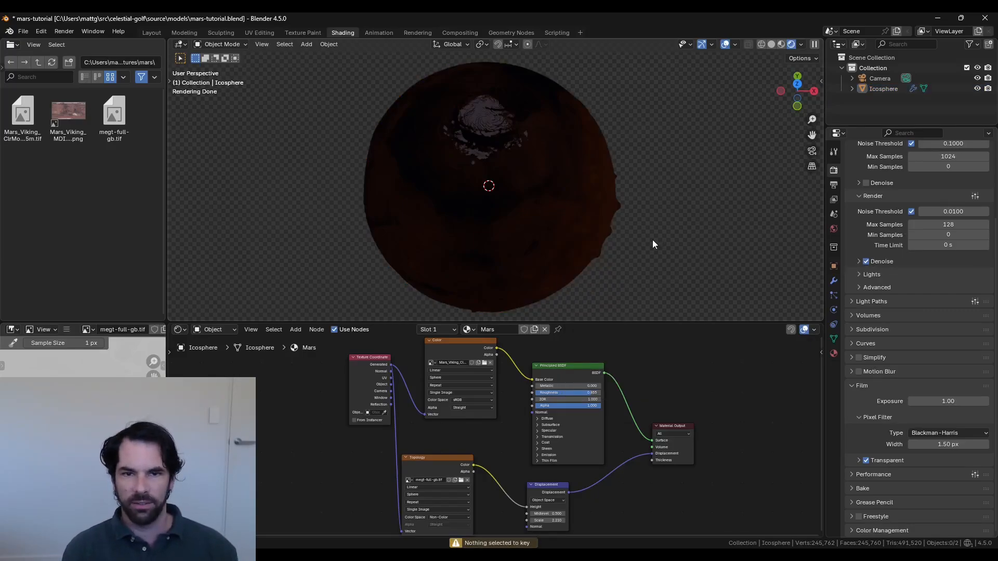
# Add a sun light to the scene and set its strength to 4.85.
pyautogui.hotkey('shift', 'a')
pyautogui.write('sun')
pyautogui.press('Return')
pyautogui.scroll(-5, 648, 232)
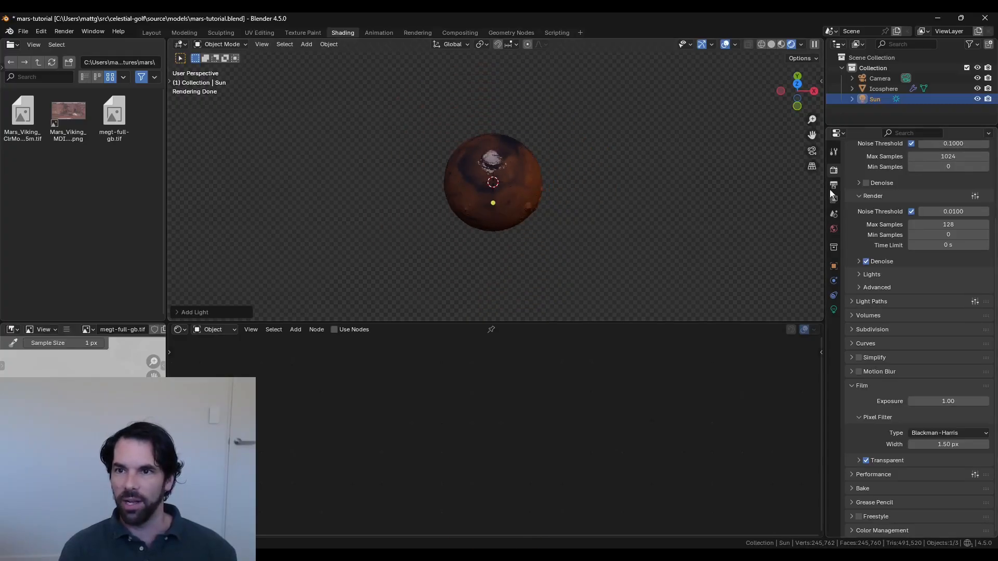
pyautogui.click(833, 309)
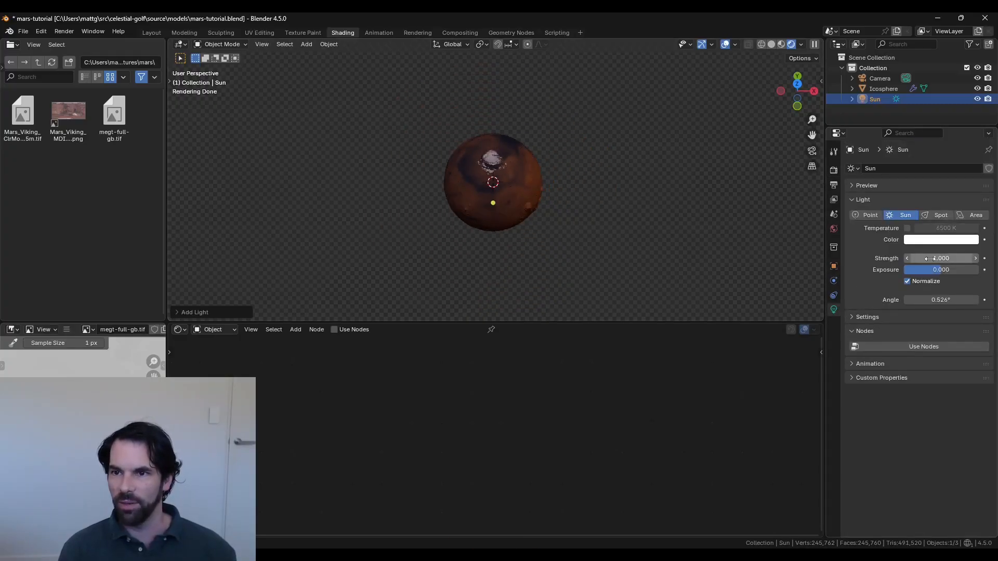
pyautogui.moveTo(929, 258); pyautogui.dragTo(995, 258)
# Try lighting Mars from the side by moving and rotating the sun light, and delete the light.
pyautogui.press('g')
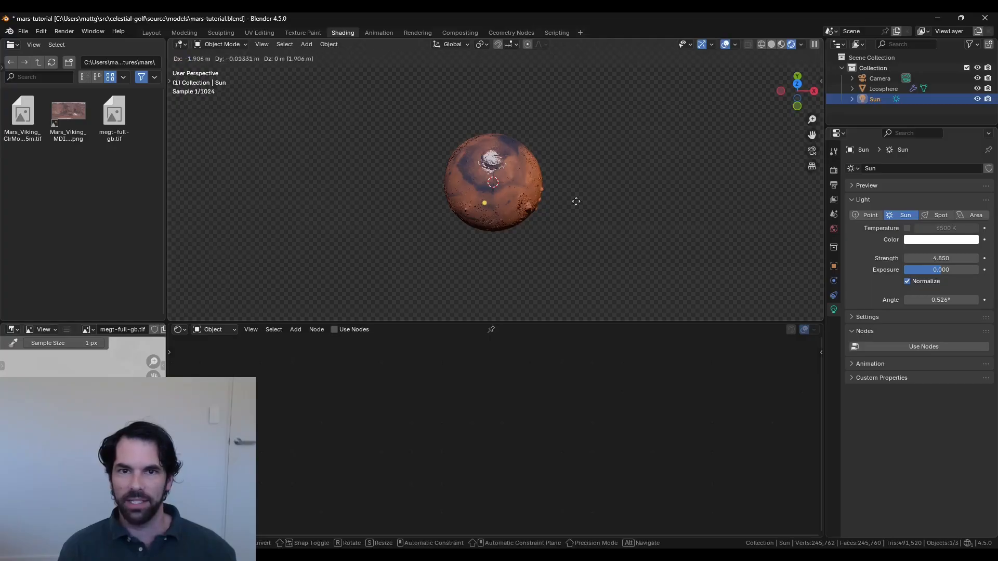
pyautogui.click(517, 208)
pyautogui.press('r')
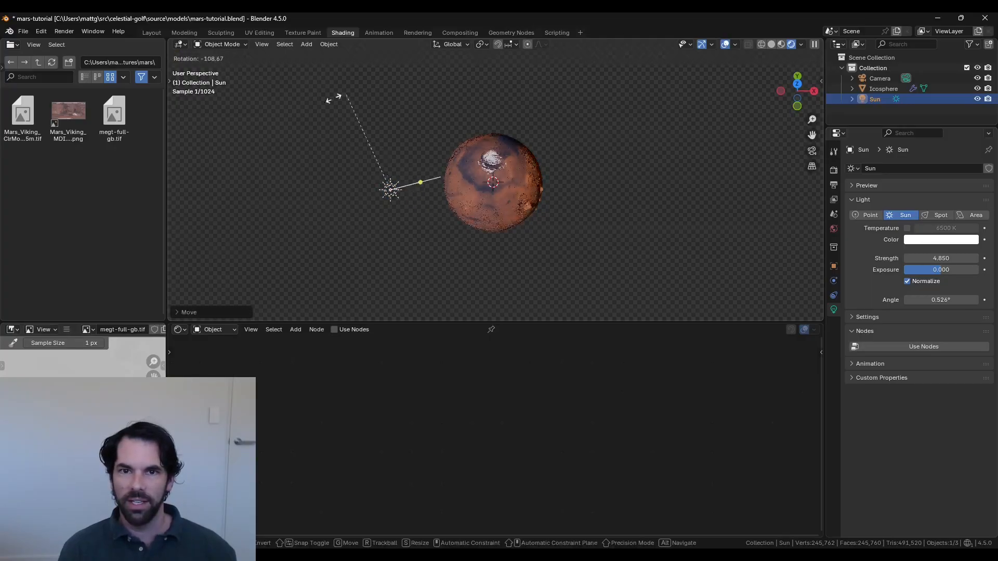
pyautogui.click(481, 255)
pyautogui.scroll(2, 480, 255)
pyautogui.press('r')
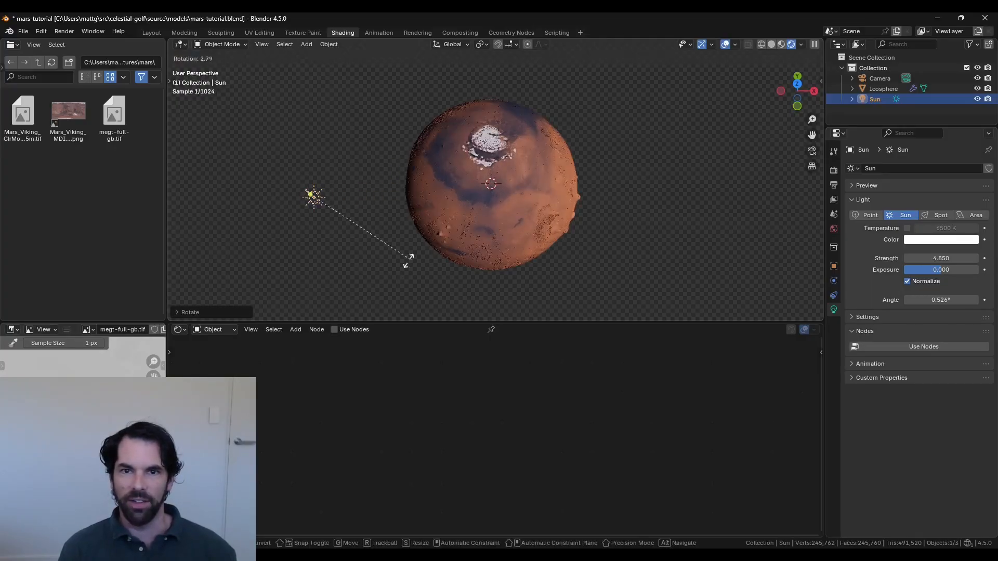
pyautogui.click(296, 129)
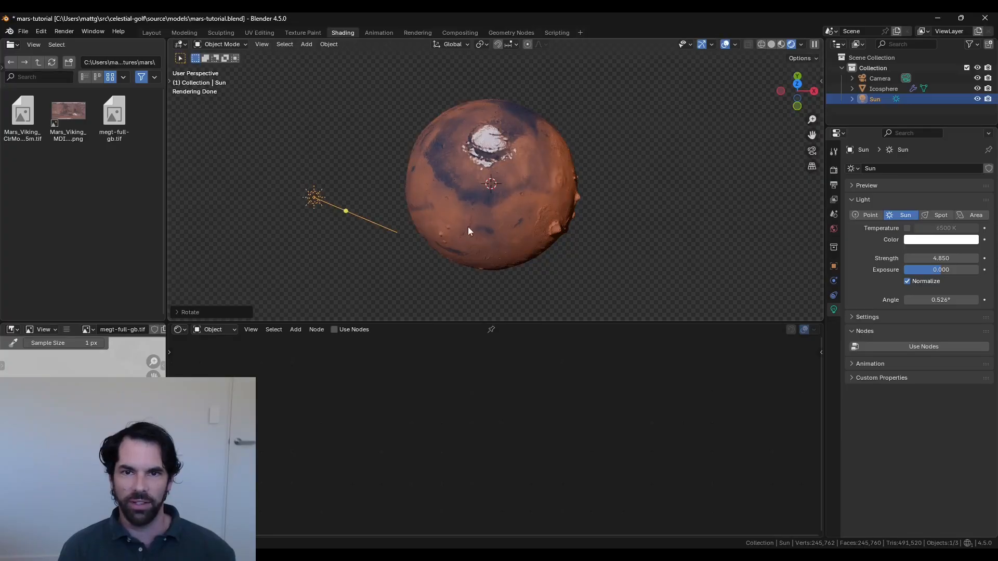
pyautogui.press('Delete')
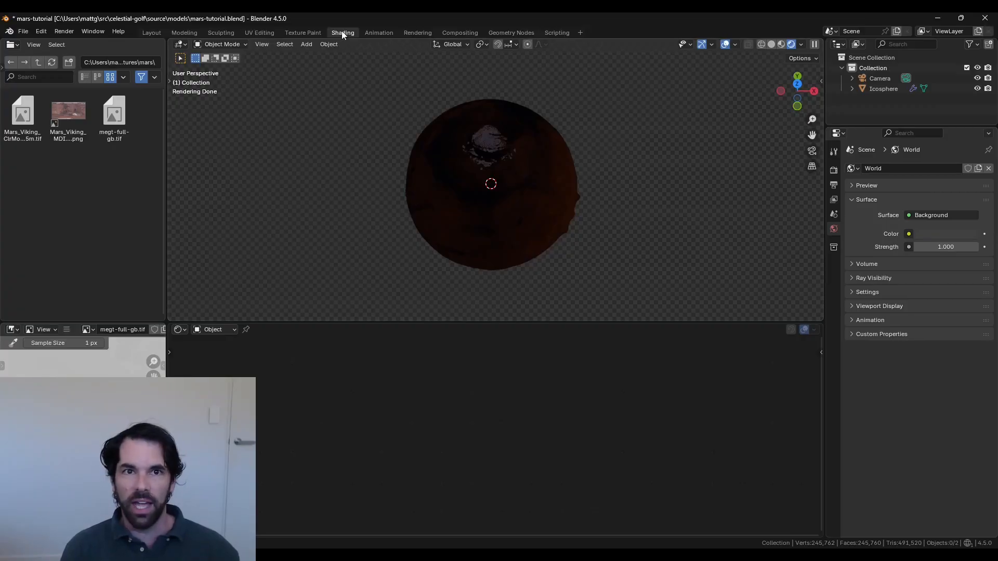
# Relink the Mars colour texture from the Principled BSDF's Base Color to its Emission Color.
pyautogui.click(473, 201)
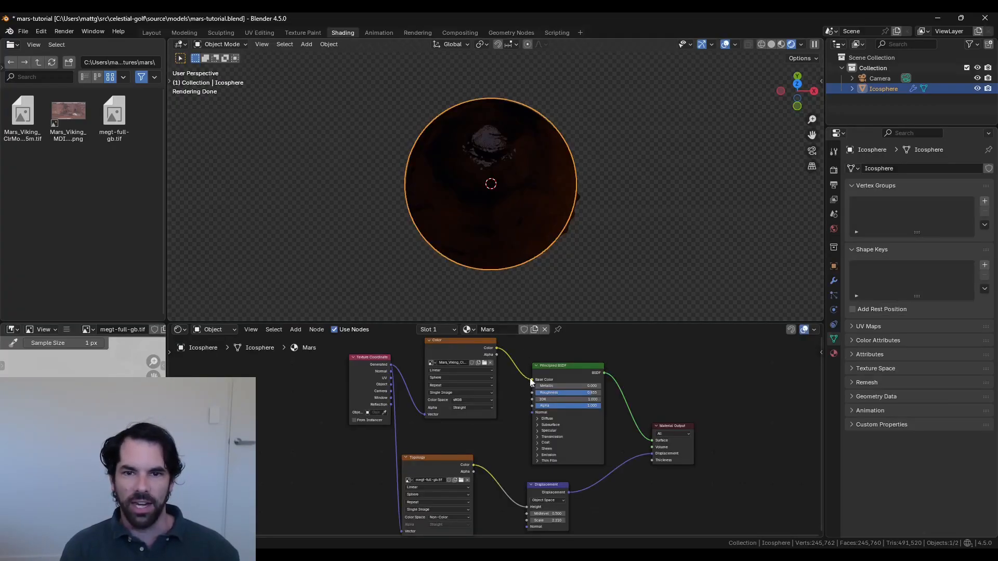
pyautogui.scroll(4, 529, 378)
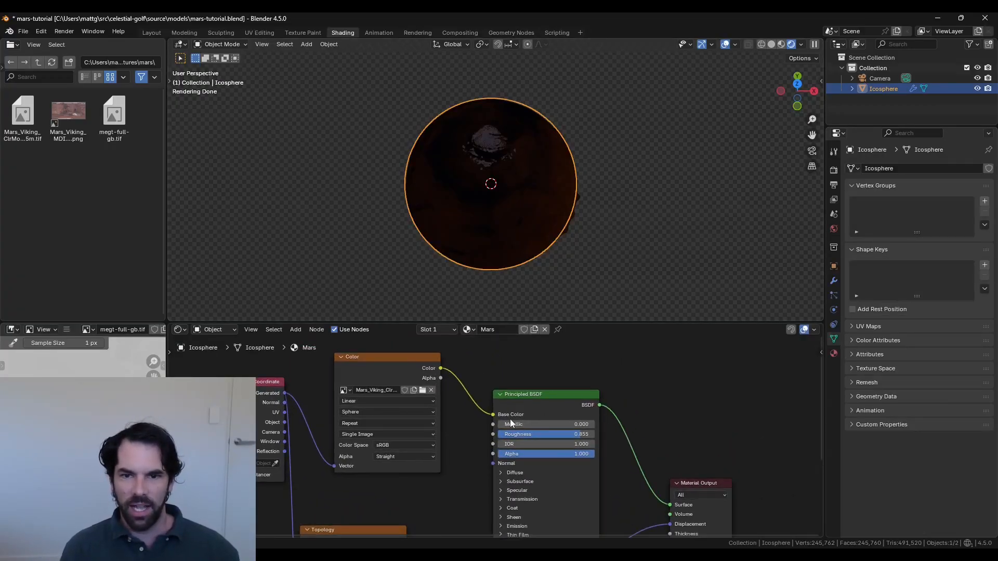
pyautogui.moveTo(452, 383); pyautogui.dragTo(431, 360, button='middle')
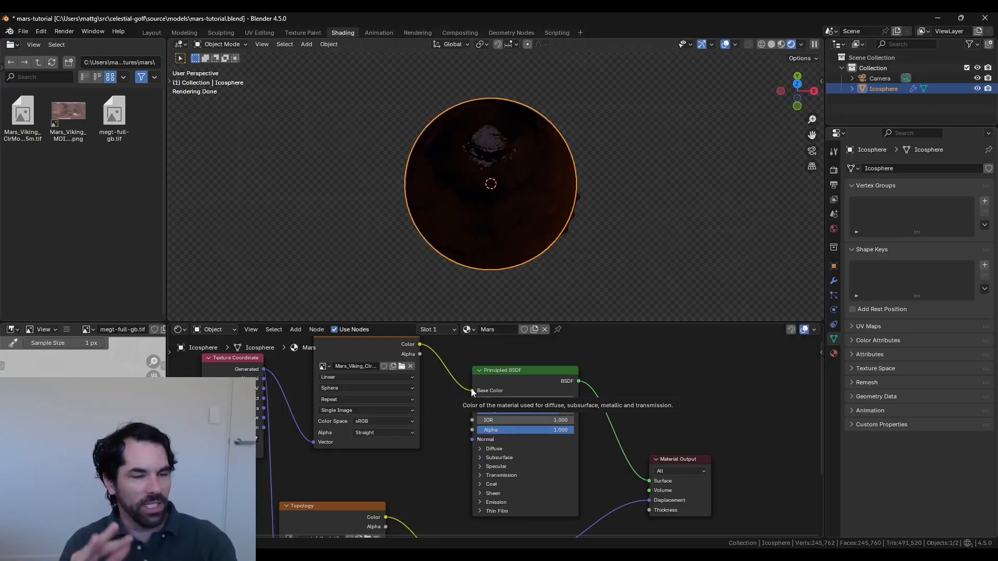
pyautogui.moveTo(472, 393); pyautogui.dragTo(429, 347)
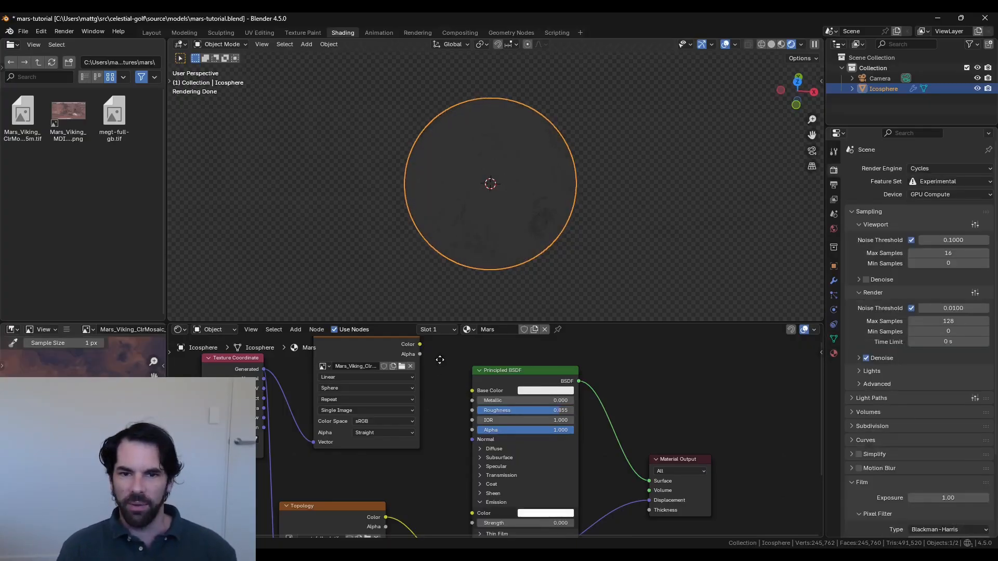
pyautogui.moveTo(443, 381); pyautogui.dragTo(479, 501)
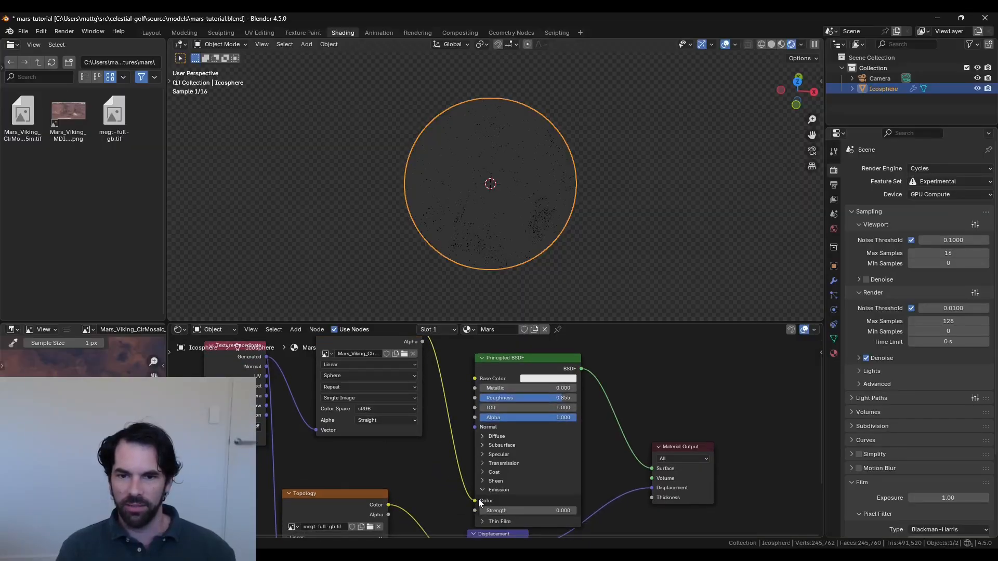
# Set the Principled BSDF's emission strength to 1.
pyautogui.click(525, 511)
pyautogui.write('1')
pyautogui.press('Tab')
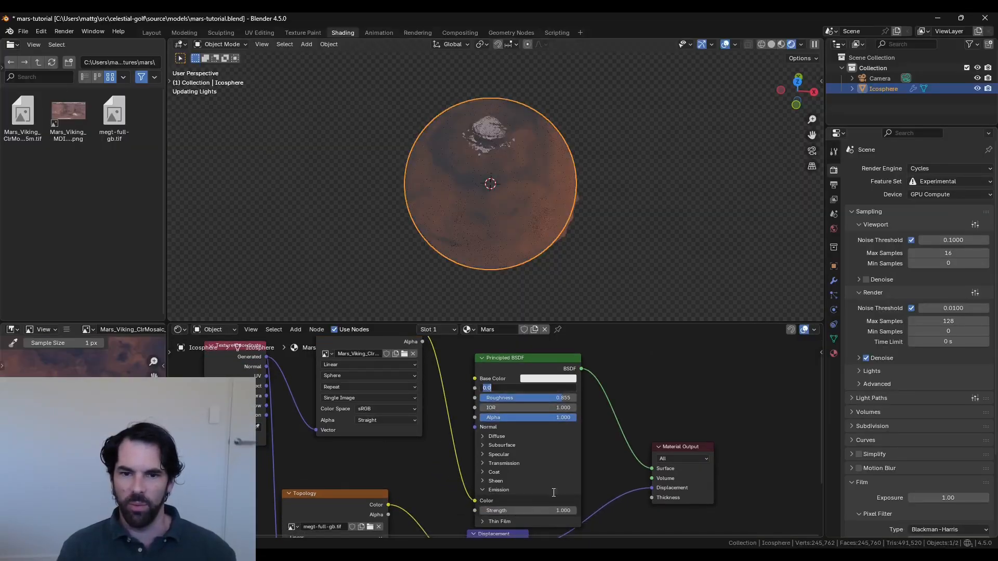
pyautogui.click(598, 261)
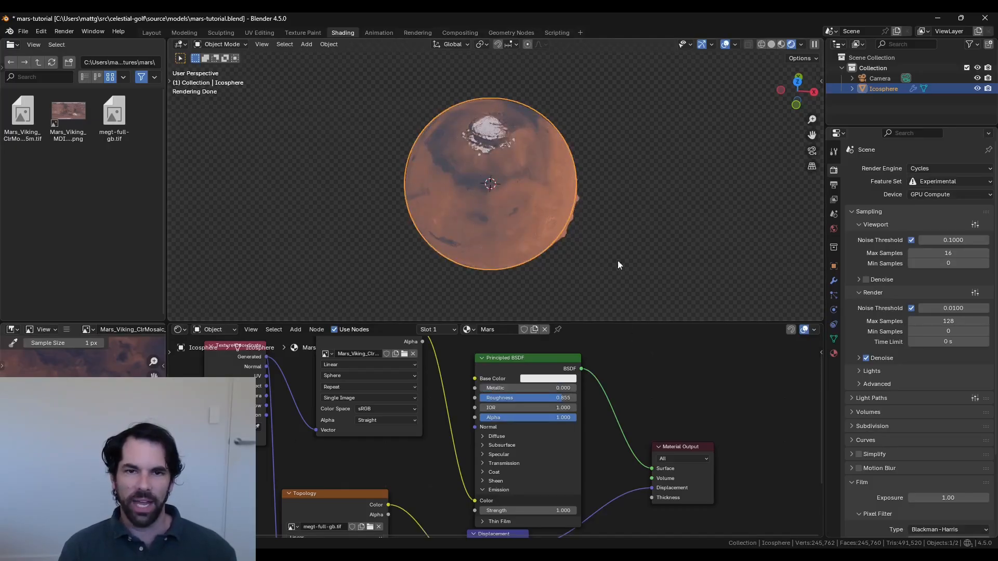
# Inspect the self-lit Mars from several angles, render the camera image, and close the render window.
pyautogui.moveTo(639, 270); pyautogui.dragTo(641, 314, button='middle')
pyautogui.scroll(1, 605, 271)
pyautogui.scroll(1, 606, 267)
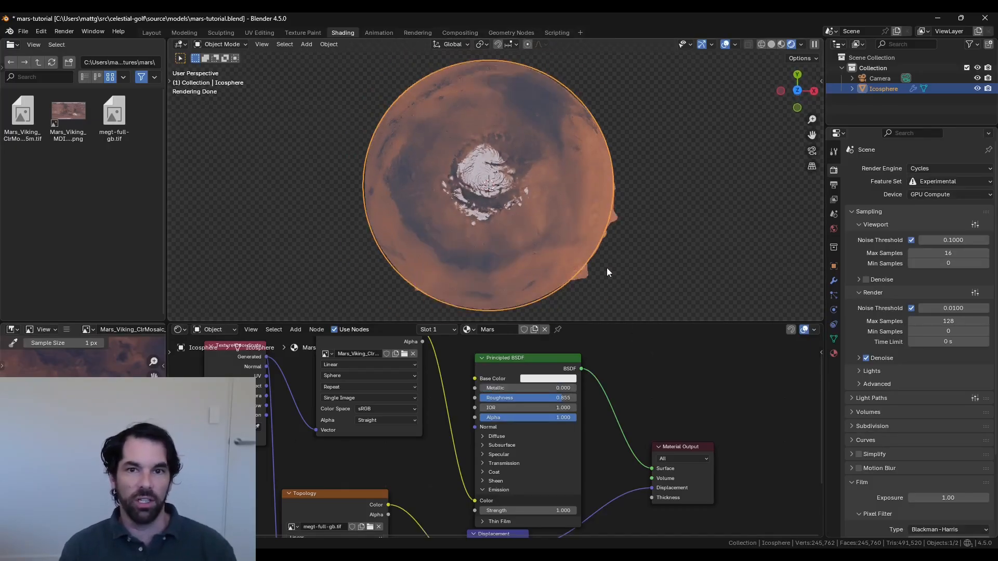
pyautogui.moveTo(623, 273); pyautogui.dragTo(568, 179, button='middle')
pyautogui.moveTo(721, 287); pyautogui.dragTo(771, 257, button='middle')
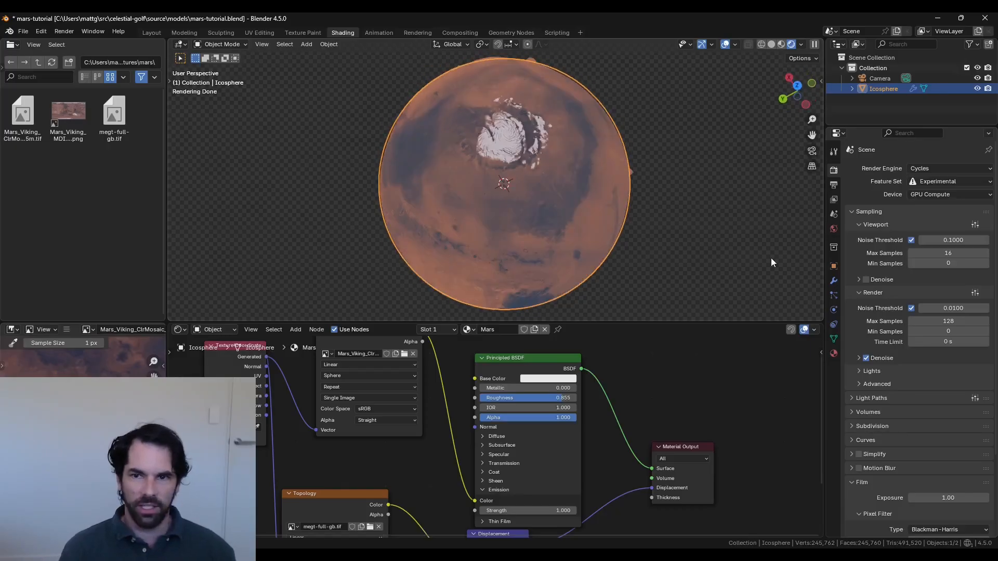
pyautogui.press('F12')
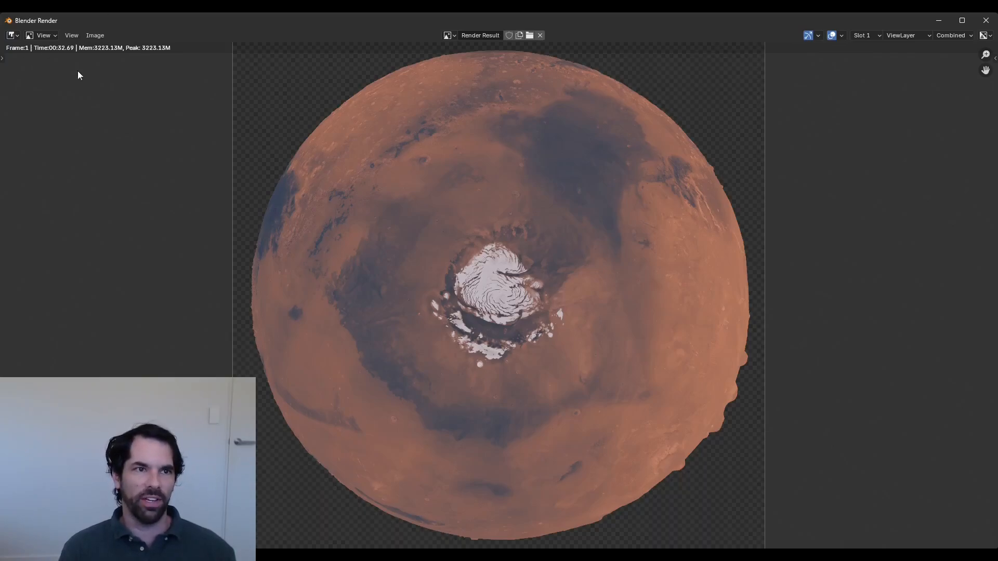
pyautogui.click(993, 25)
pyautogui.moveTo(422, 229); pyautogui.dragTo(382, 208, button='middle')
pyautogui.click(307, 207)
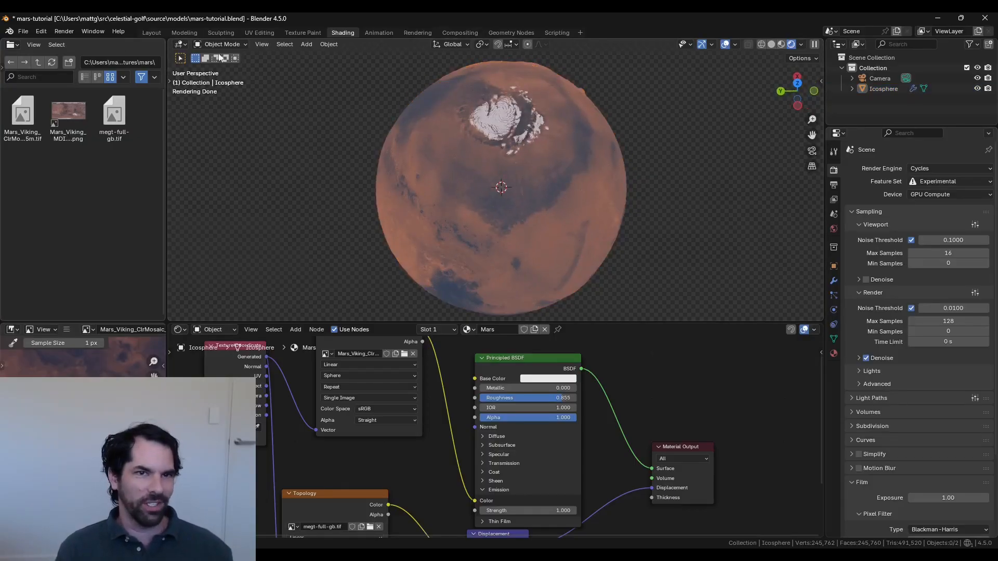
# Enable compositing nodes and add a File Output node with base path /tmp\mars.png, fed by the Render Layers Image output.
pyautogui.click(459, 33)
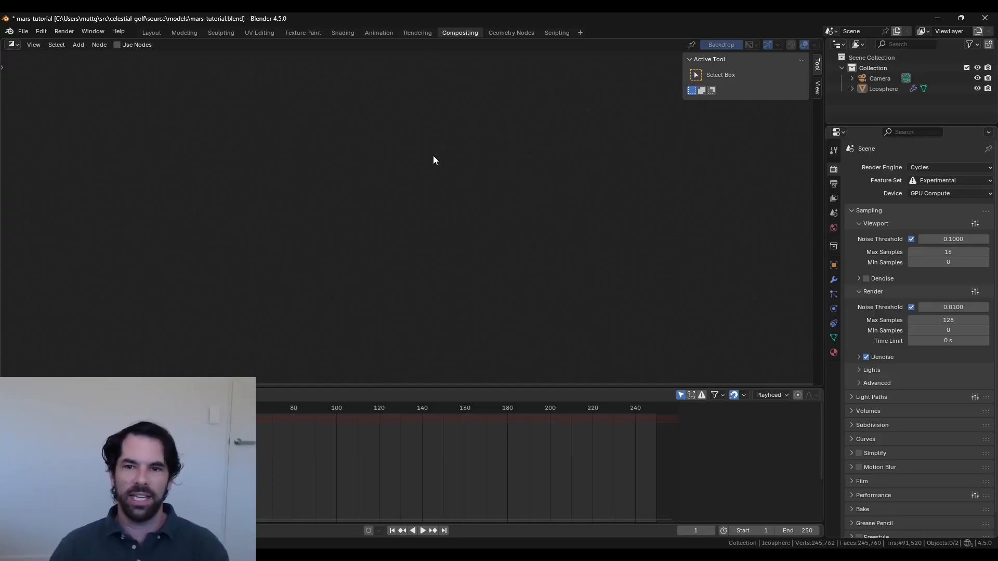
pyautogui.click(117, 45)
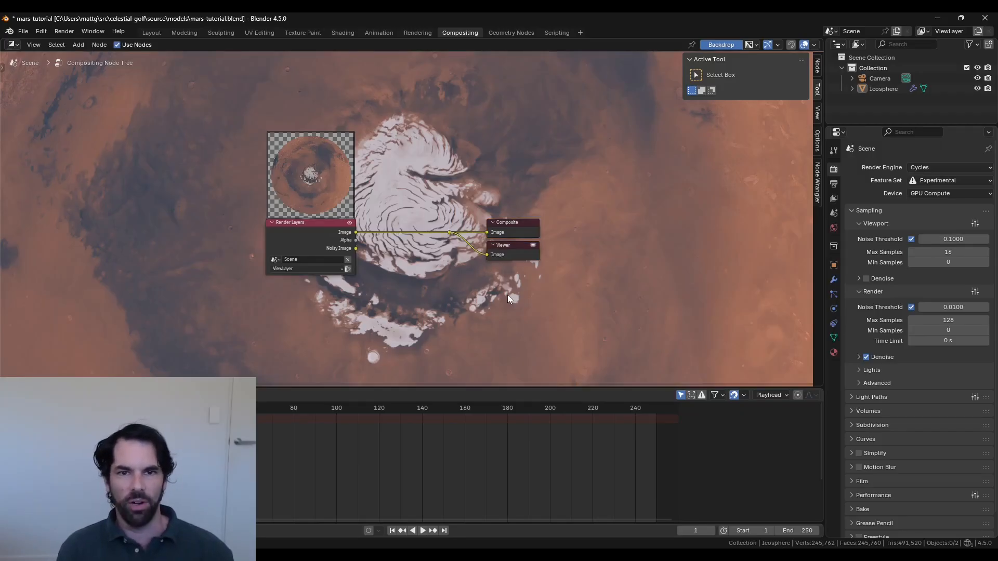
pyautogui.hotkey('shift', 'a')
pyautogui.write('file')
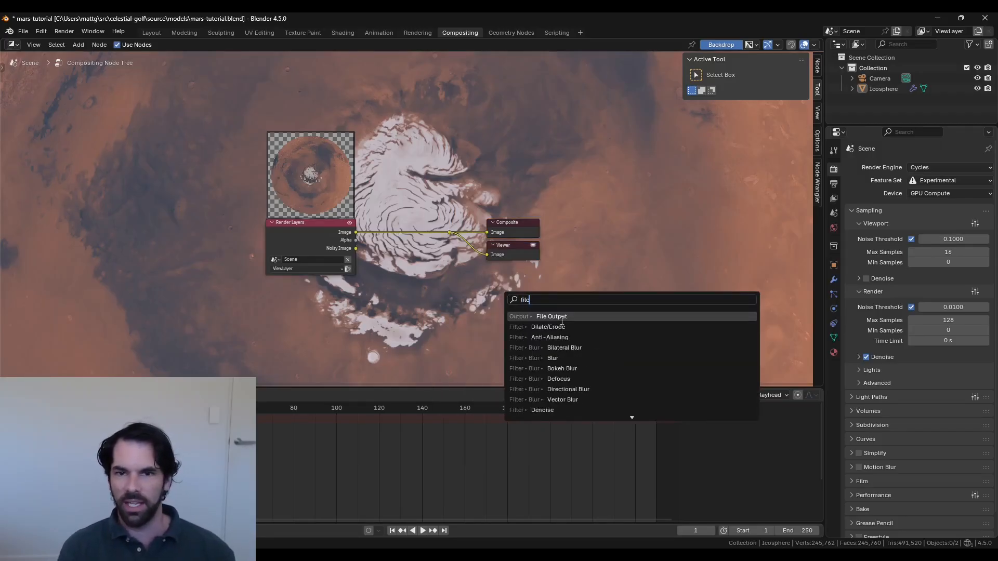
pyautogui.click(561, 321)
pyautogui.click(520, 289)
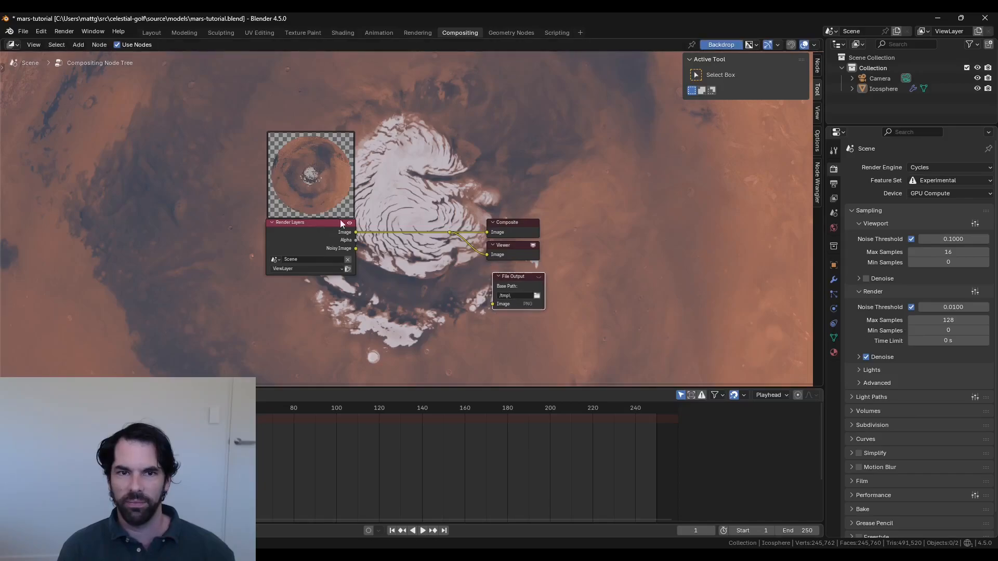
pyautogui.moveTo(355, 232); pyautogui.dragTo(493, 303)
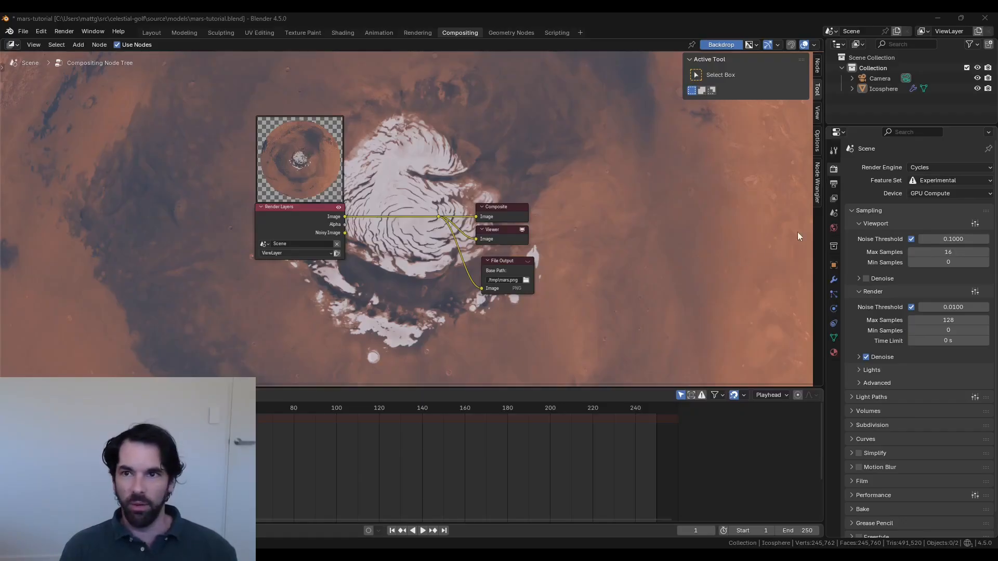
# Enable the Normal data pass for the view layer.
pyautogui.click(834, 183)
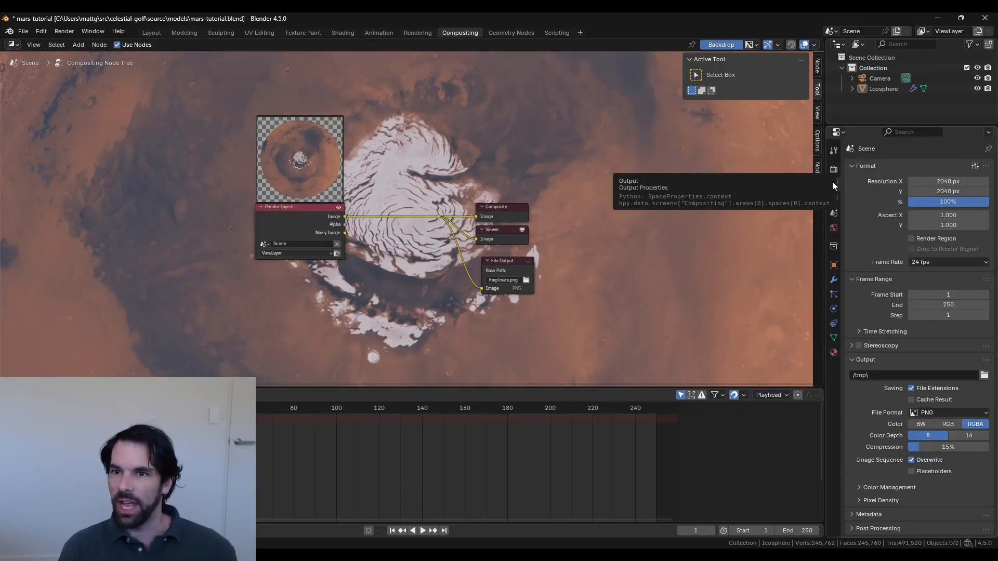
pyautogui.click(834, 199)
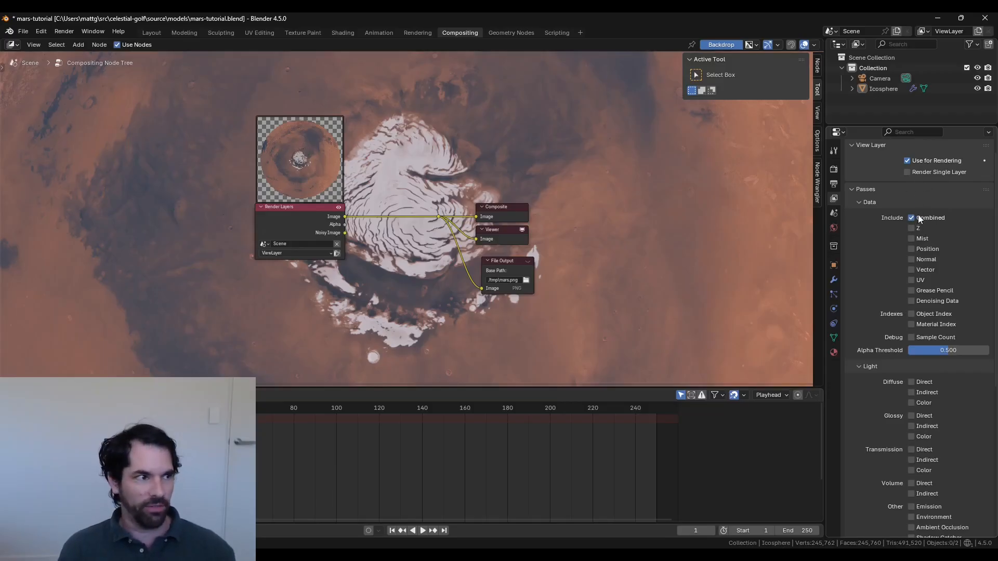
pyautogui.click(919, 260)
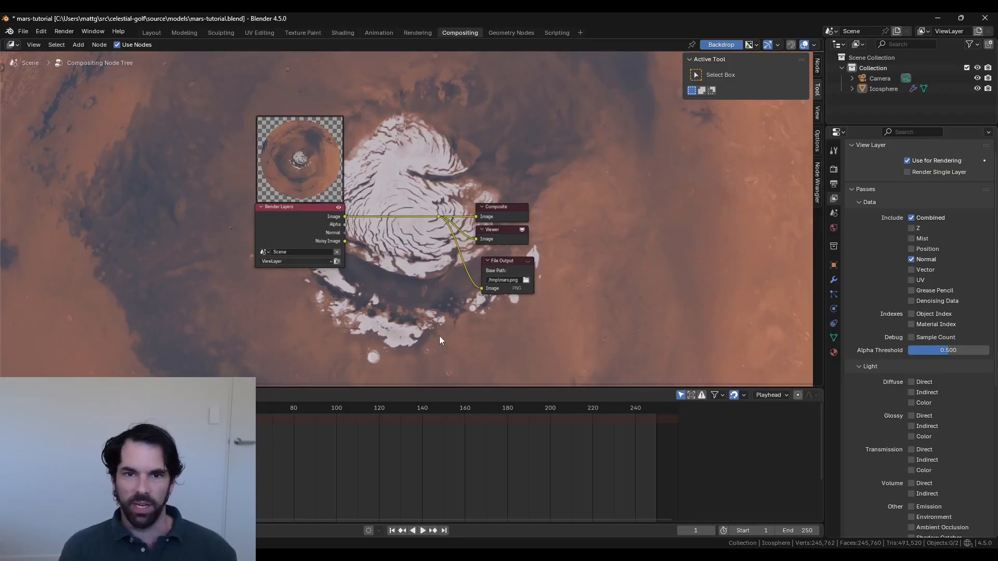
# Add a second File Output node for the normal image, set its own Mars file path, and feed it from the Normal output.
pyautogui.hotkey('shift', 'a')
pyautogui.write('file')
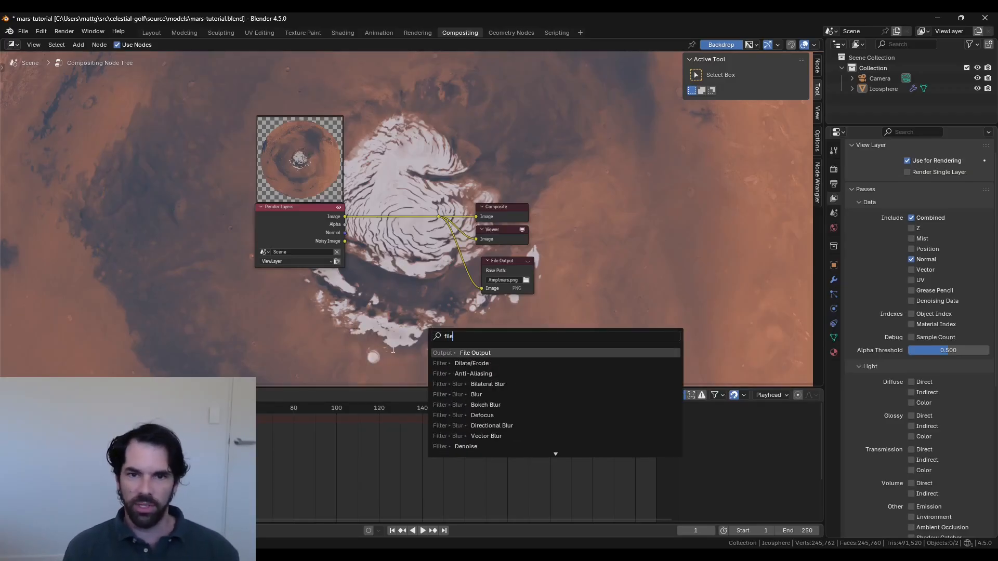
pyautogui.click(458, 353)
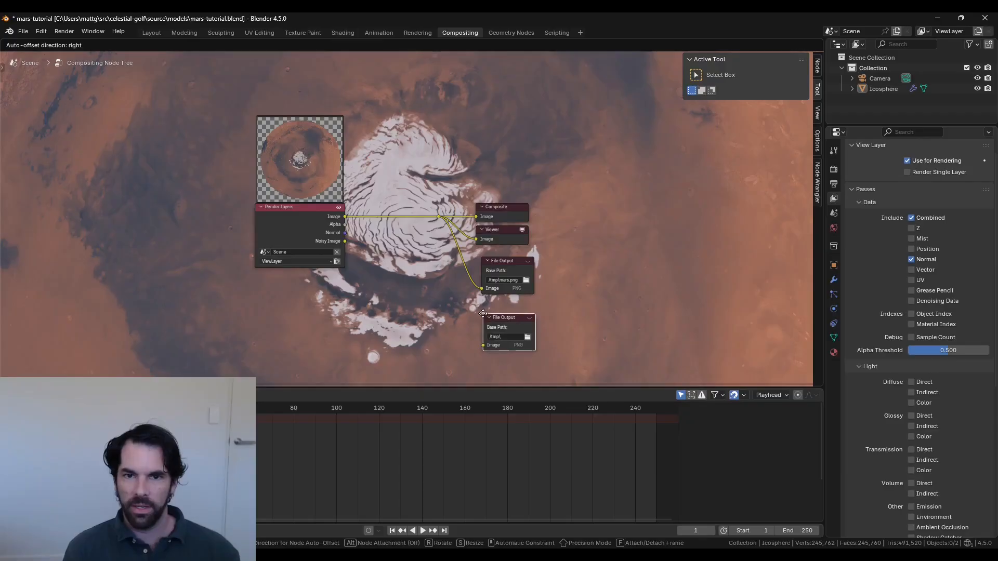
pyautogui.click(483, 310)
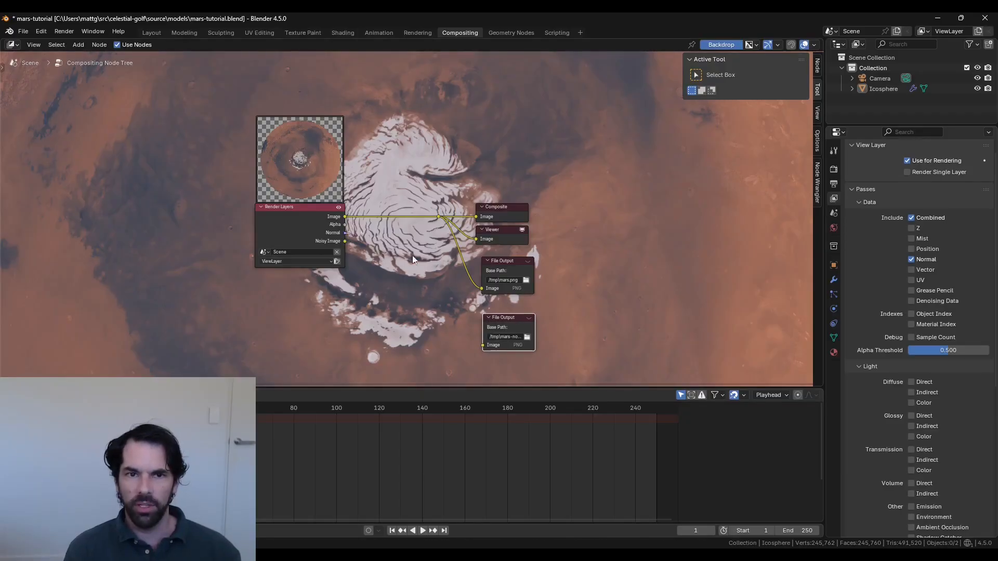
pyautogui.moveTo(344, 233); pyautogui.dragTo(482, 345)
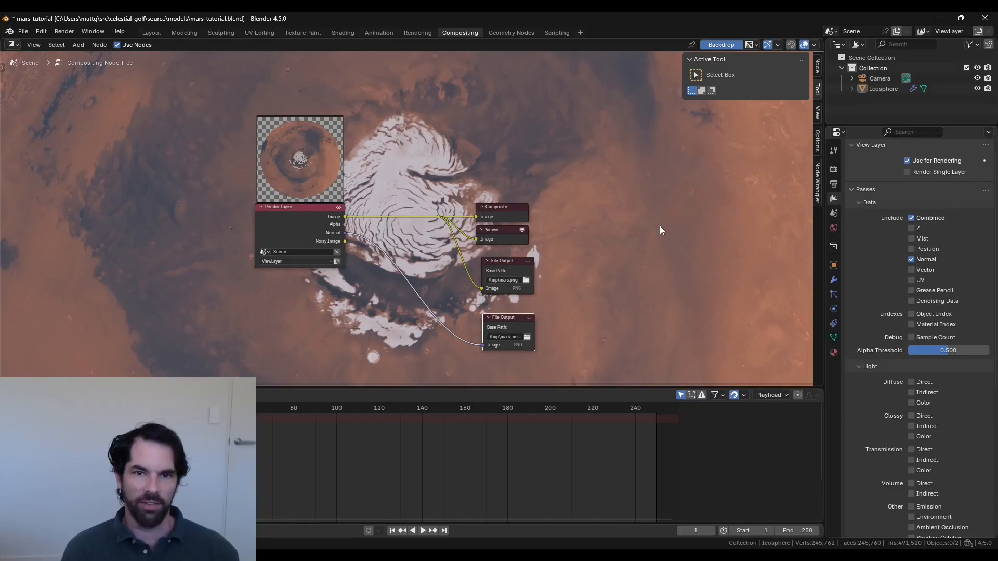
# Render the image with the Normal pass enabled and show the ViewLayer result in the render window.
pyautogui.press('F12')
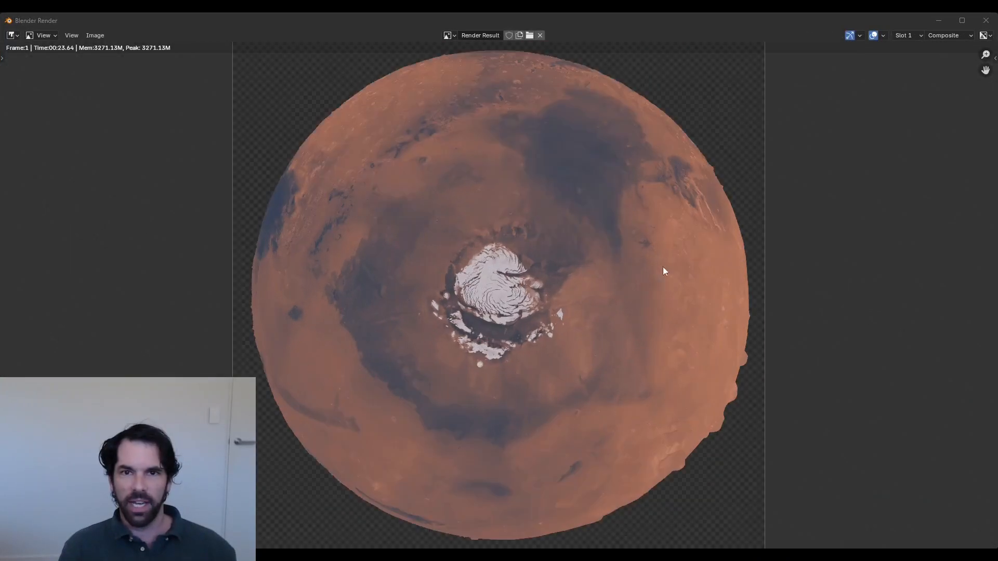
pyautogui.click(964, 36)
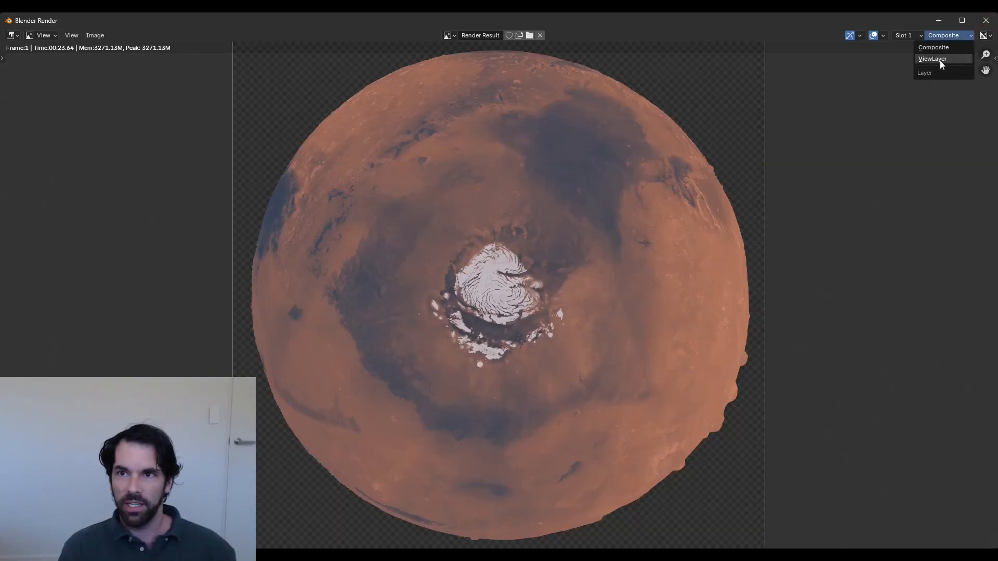
pyautogui.click(939, 60)
pyautogui.click(951, 35)
pyautogui.click(939, 58)
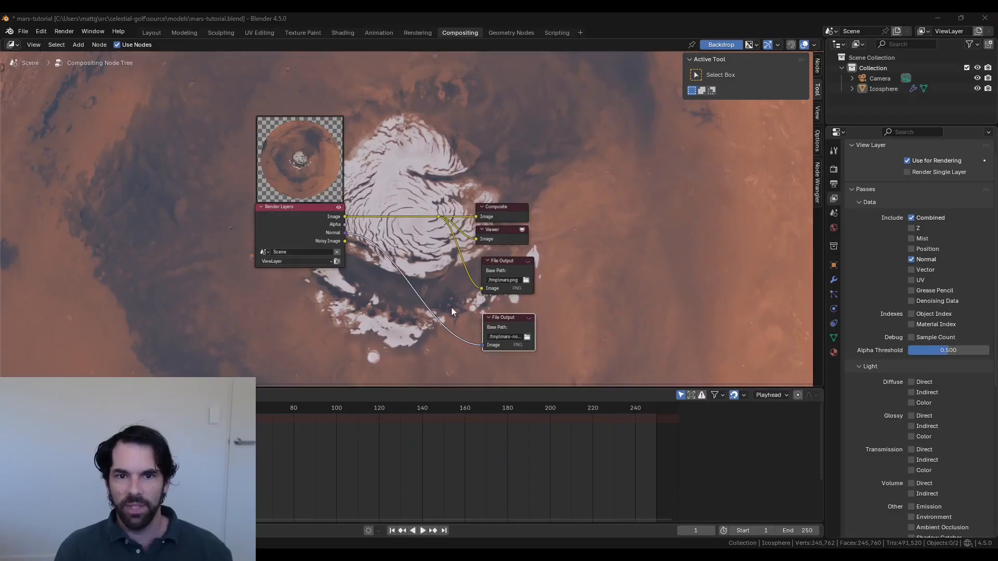
# Preview the Normal output in the Viewer and insert a Vector Math node on its link to the second File Output.
pyautogui.keyDown('ctrl'); pyautogui.keyDown('shift'); pyautogui.click(345, 233); pyautogui.keyUp('shift'); pyautogui.keyUp('ctrl')
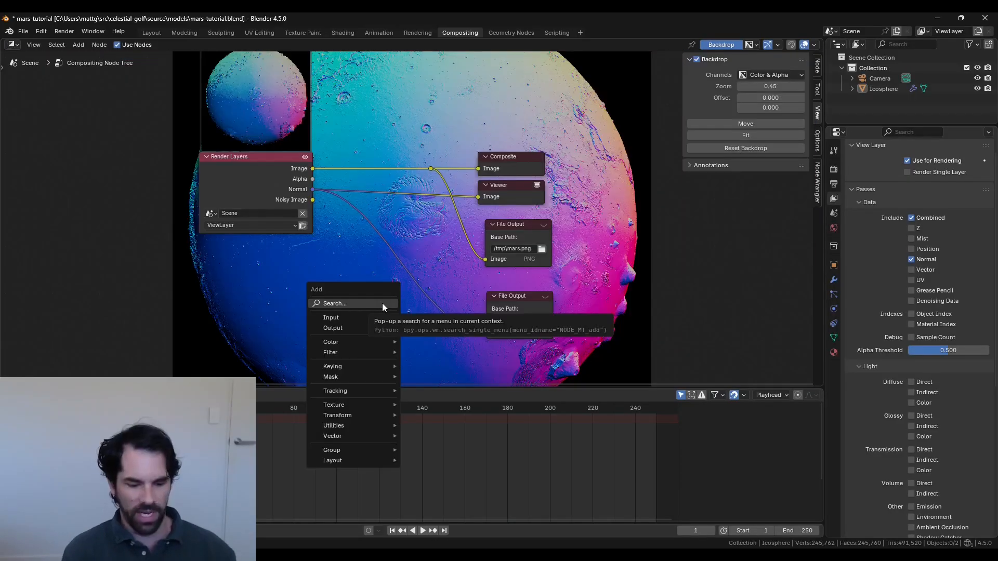
pyautogui.write('vector')
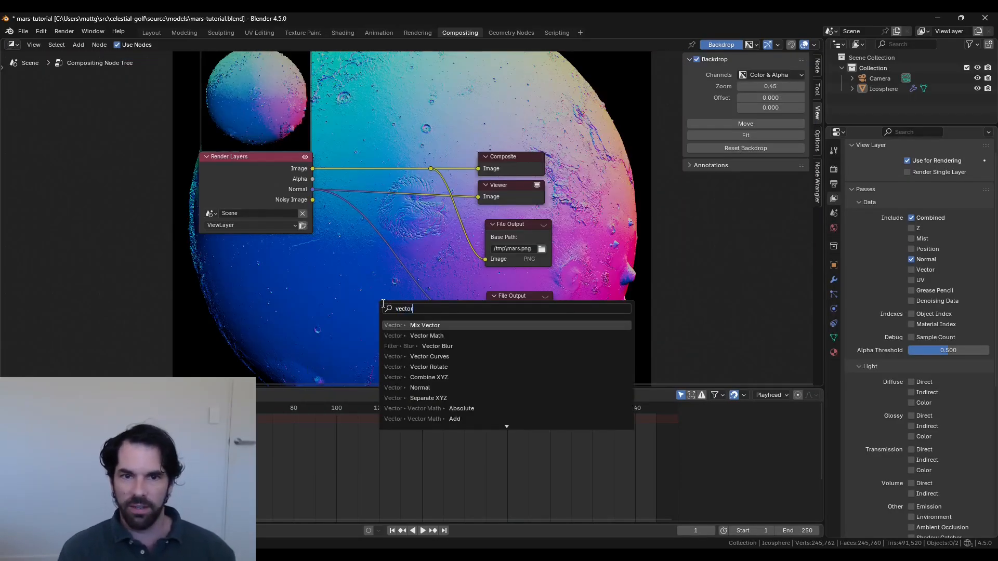
pyautogui.press('Down')
pyautogui.press('Return')
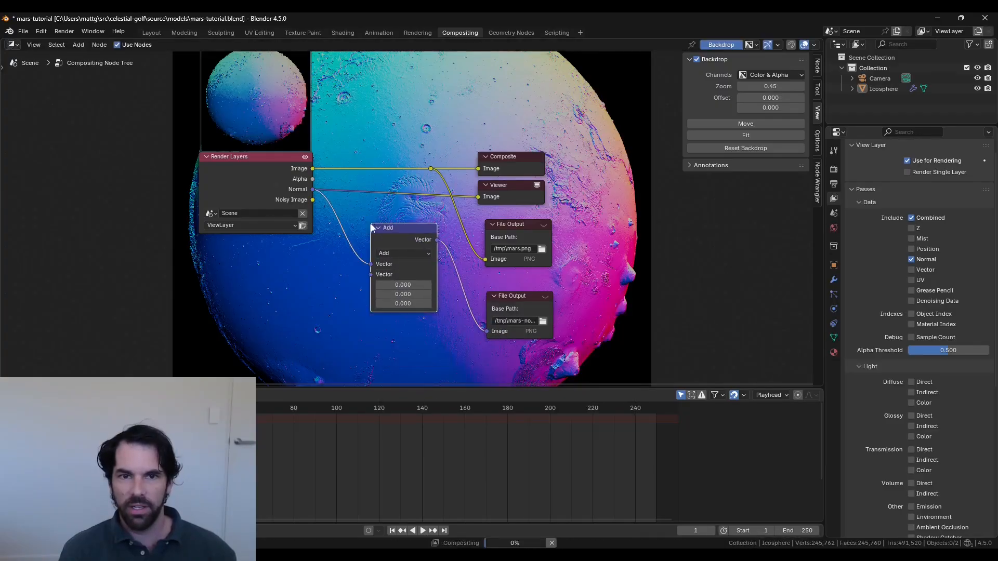
pyautogui.click(371, 223)
# Set the Vector Math node to Multiply Add with all multiplier and addend values at 0.5, and preview its result in the Viewer.
pyautogui.click(410, 256)
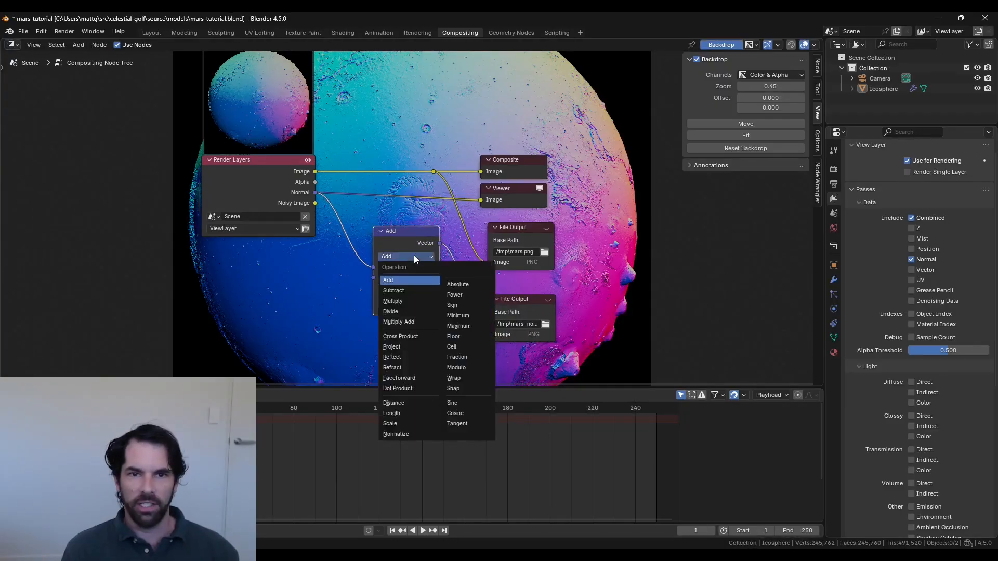
pyautogui.click(411, 322)
pyautogui.moveTo(408, 285); pyautogui.dragTo(408, 346)
pyautogui.press('BackSpace')
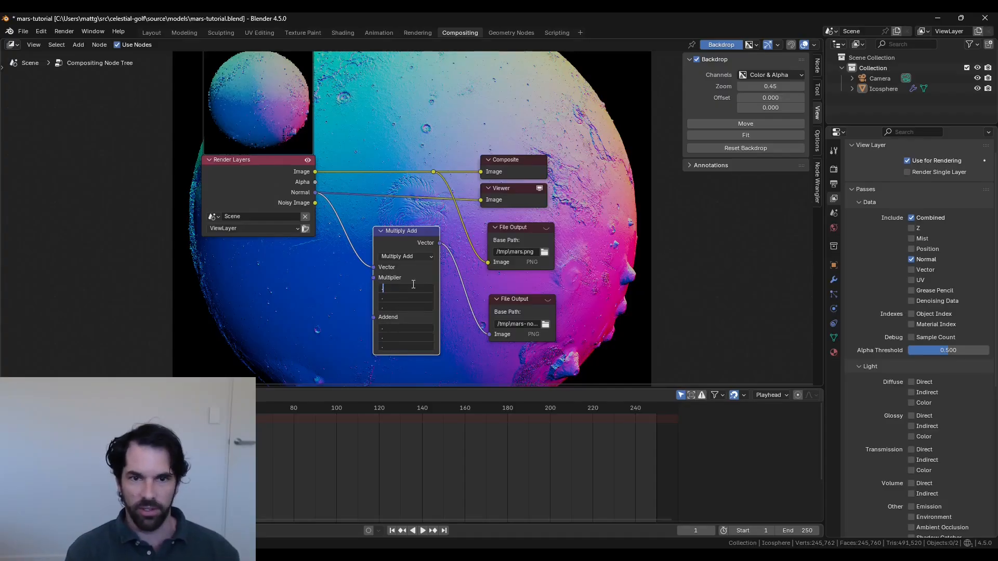
pyautogui.press('Return')
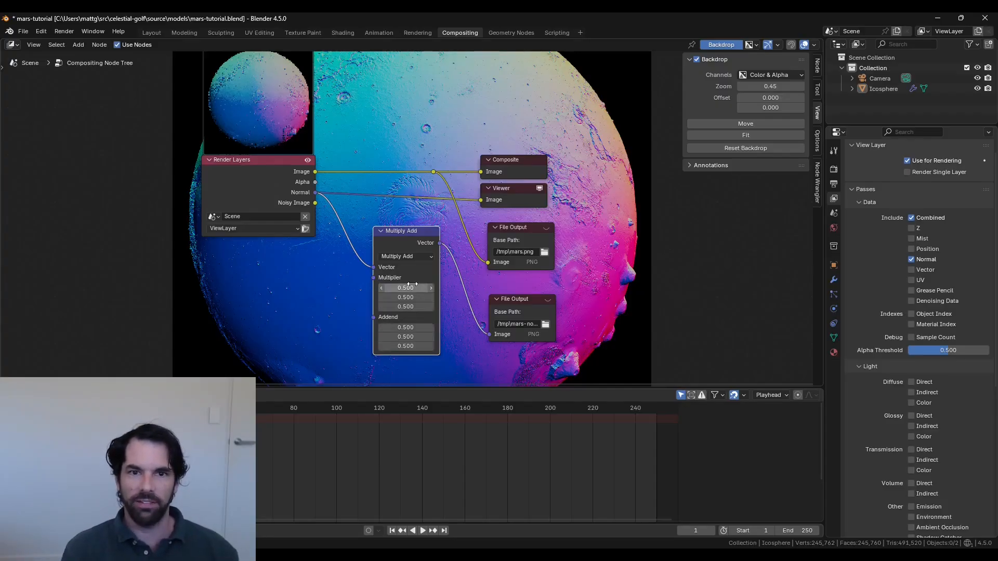
pyautogui.keyDown('ctrl'); pyautogui.keyDown('shift'); pyautogui.click(399, 237); pyautogui.keyUp('shift'); pyautogui.keyUp('ctrl')
pyautogui.scroll(-1, 399, 237)
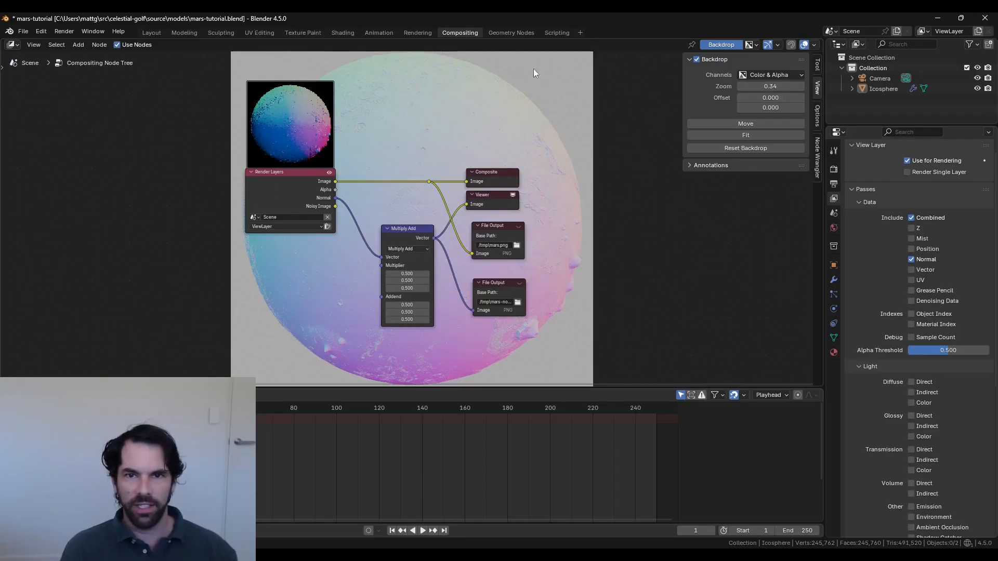
# Insert a Set Alpha node between Multiply Add and the normal File Output, feeding its Alpha input from the Render Layers Alpha output.
pyautogui.keyDown('shift'); pyautogui.scroll(-1, 476, 316); pyautogui.keyUp('shift')
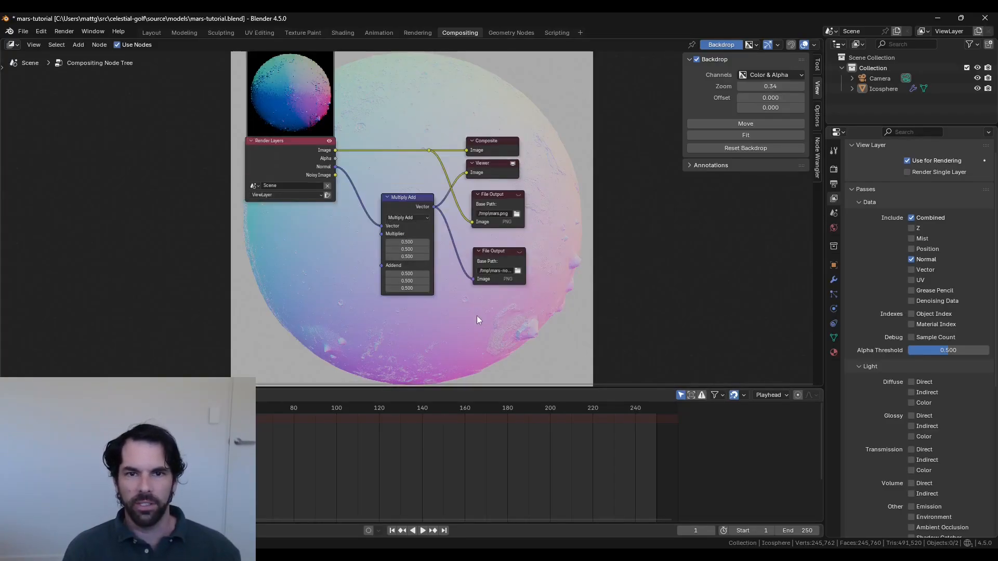
pyautogui.hotkey('shift', 'a')
pyautogui.write('set s')
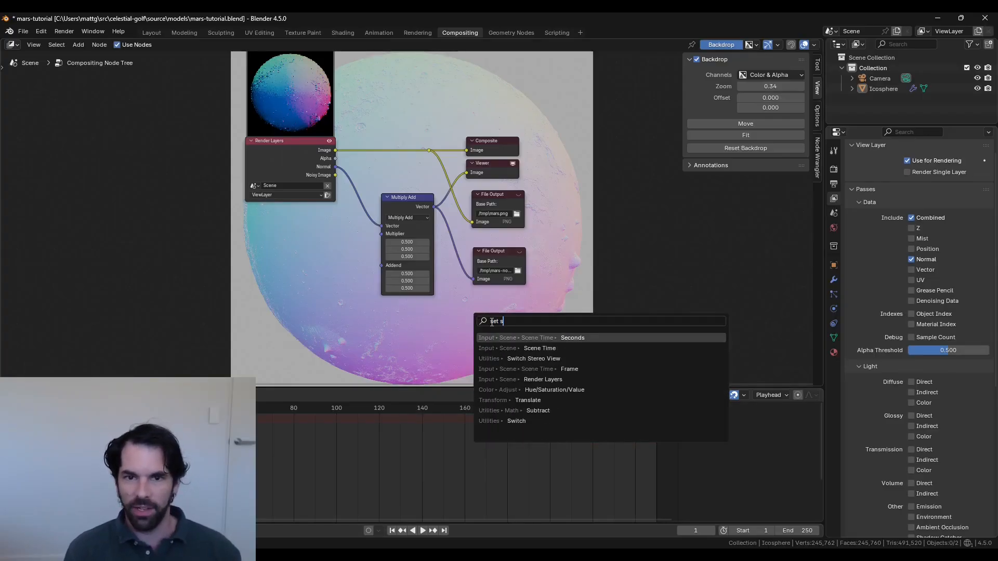
pyautogui.press('BackSpace')
pyautogui.write('a')
pyautogui.click(529, 335)
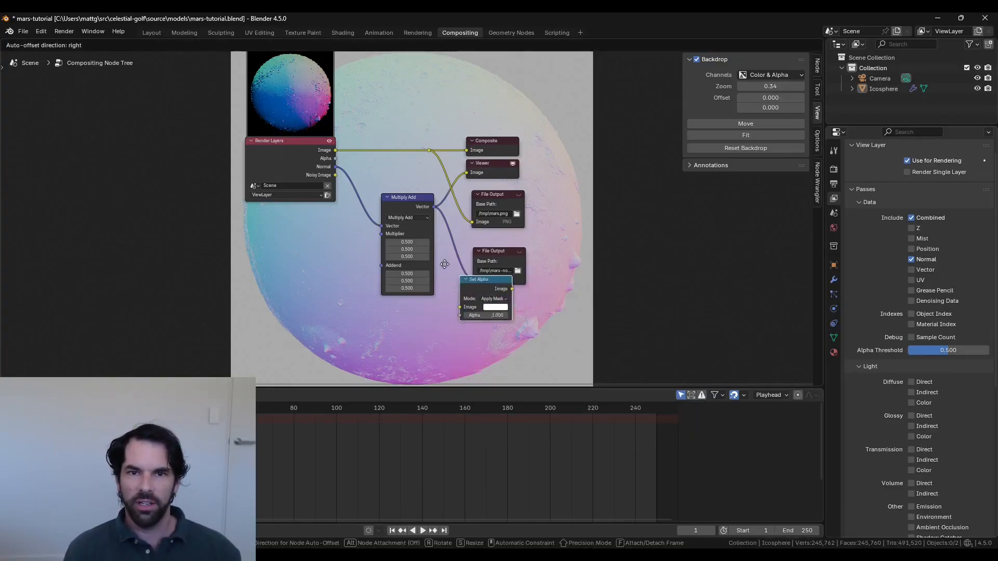
pyautogui.click(445, 240)
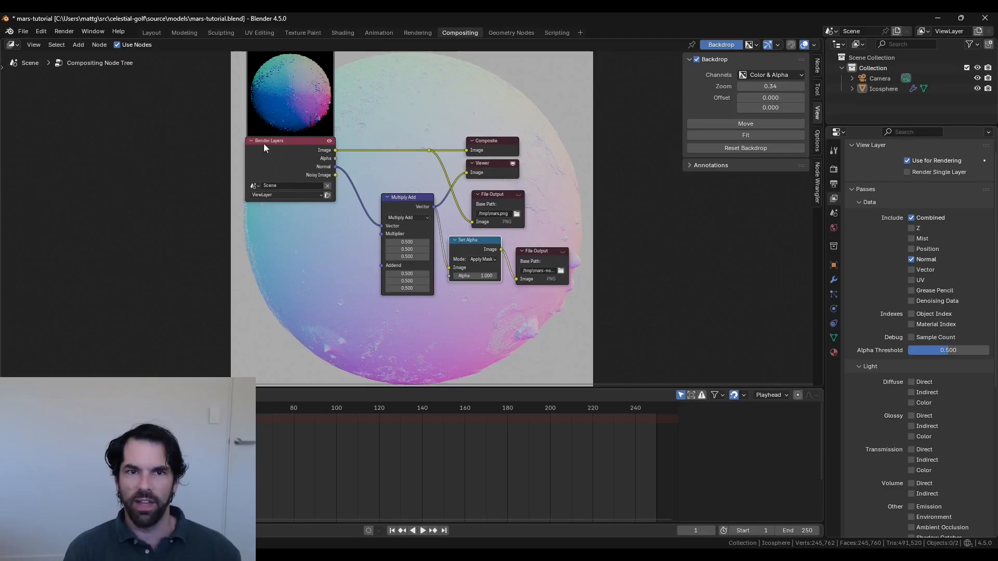
pyautogui.moveTo(336, 158); pyautogui.dragTo(449, 277)
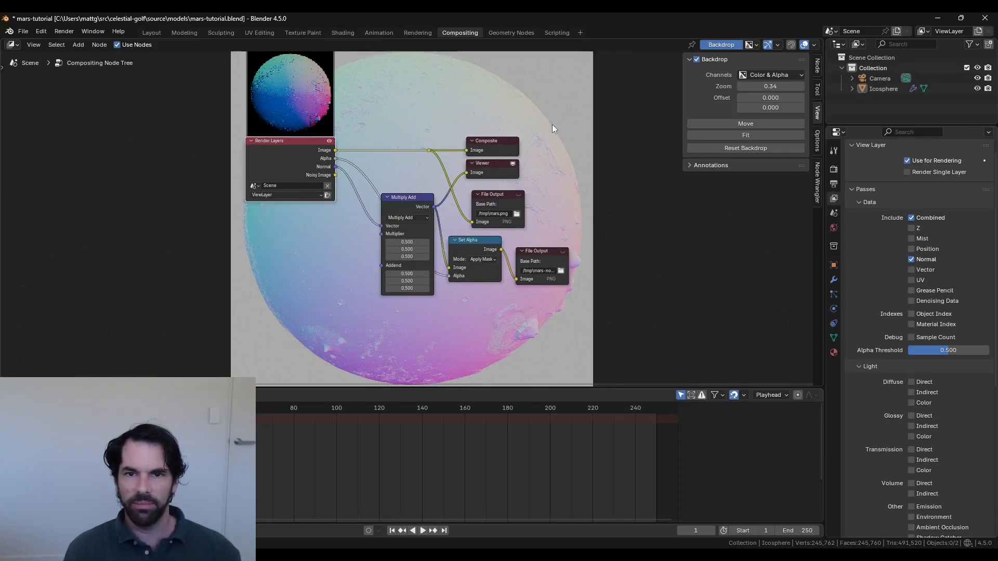
# Preview the Set Alpha result in the Viewer and open Image0001.png from the mars-normal.png output folder.
pyautogui.moveTo(552, 123); pyautogui.dragTo(552, 151, button='middle')
pyautogui.keyDown('ctrl'); pyautogui.keyDown('shift'); pyautogui.click(469, 274); pyautogui.keyUp('shift'); pyautogui.keyUp('ctrl')
pyautogui.moveTo(552, 84)
pyautogui.mouseDown(button='middle')
pyautogui.moveTo(554, 113)
pyautogui.moveTo(550, 102)
pyautogui.mouseUp(button='middle')
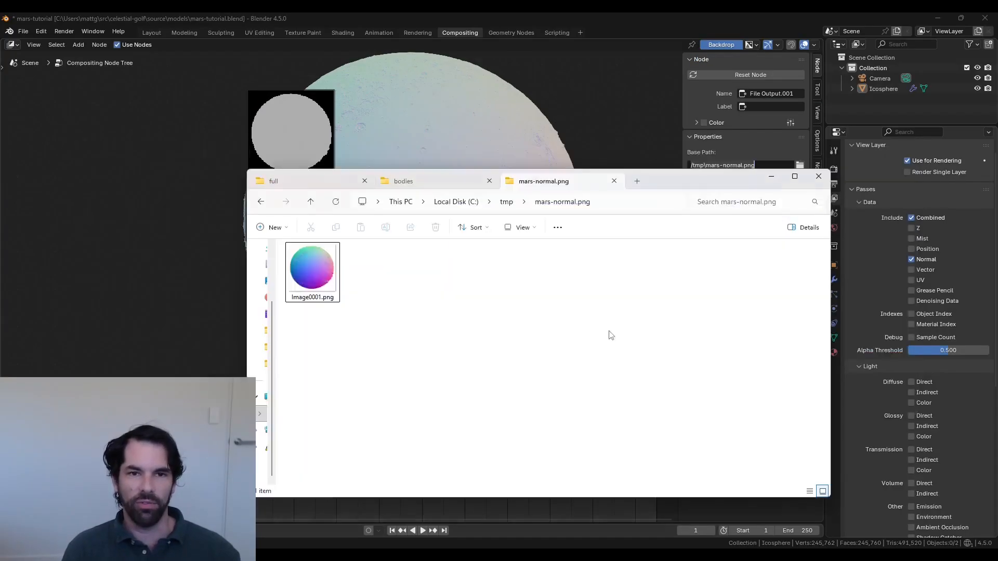
pyautogui.doubleClick(312, 268)
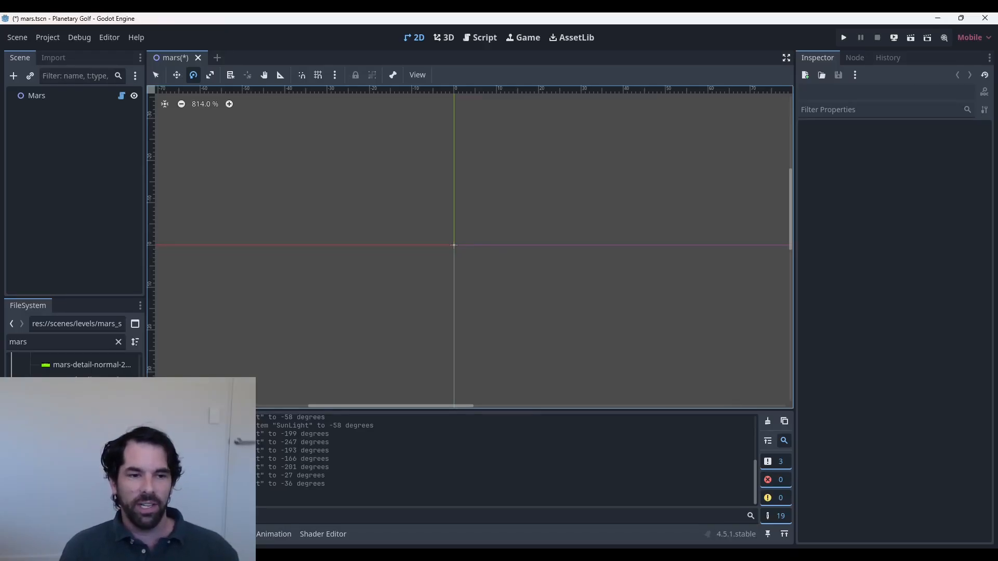
# Switch to Godot and place the Mars colour image in the mars scene as a Sprite2D, scaled down and centred on the origin.
pyautogui.moveTo(68, 441); pyautogui.dragTo(437, 232)
pyautogui.press('s')
pyautogui.moveTo(754, 379); pyautogui.dragTo(533, 252)
pyautogui.press('q')
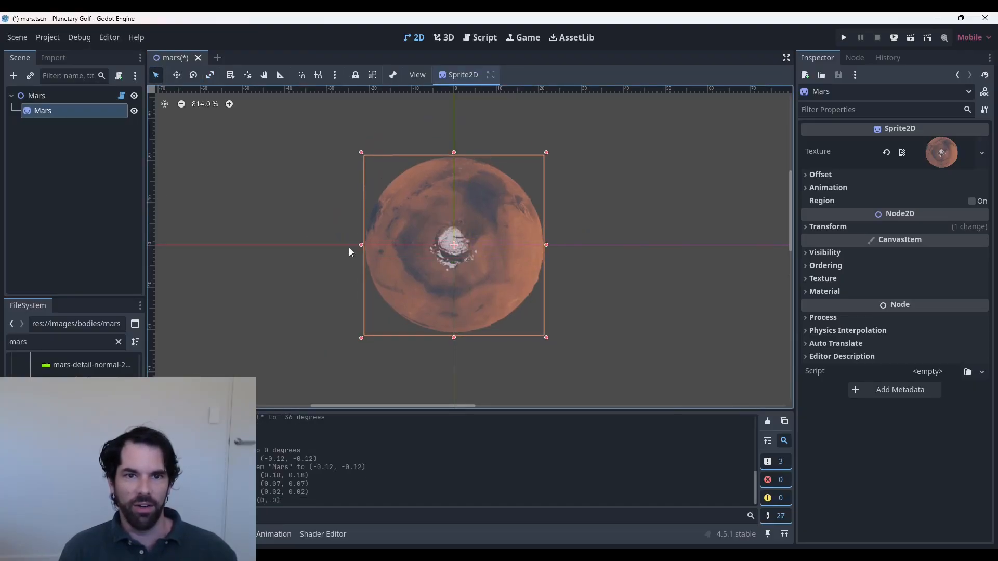
# Replace the Mars sprite's texture with a new CanvasTexture.
pyautogui.click(923, 160)
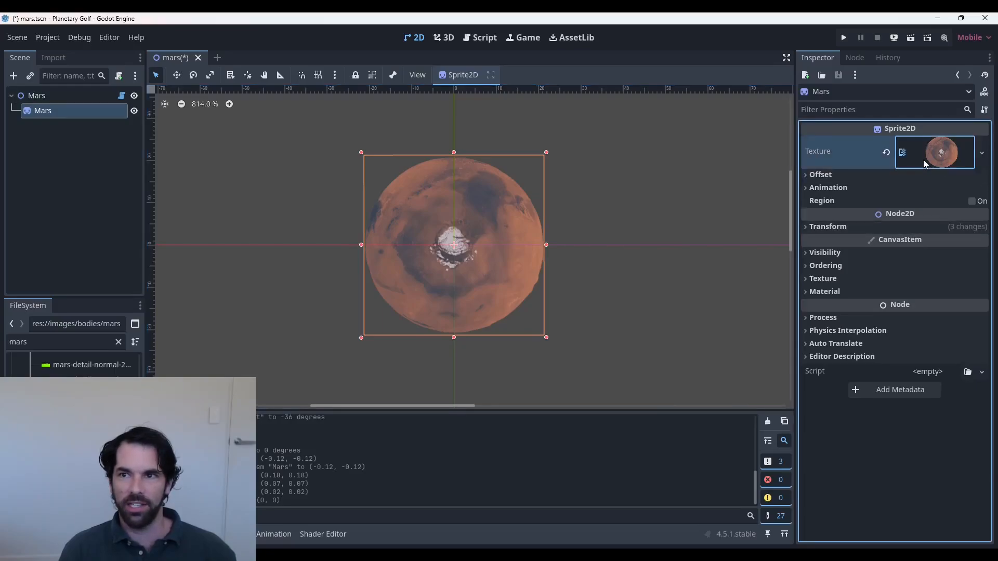
pyautogui.click(924, 164)
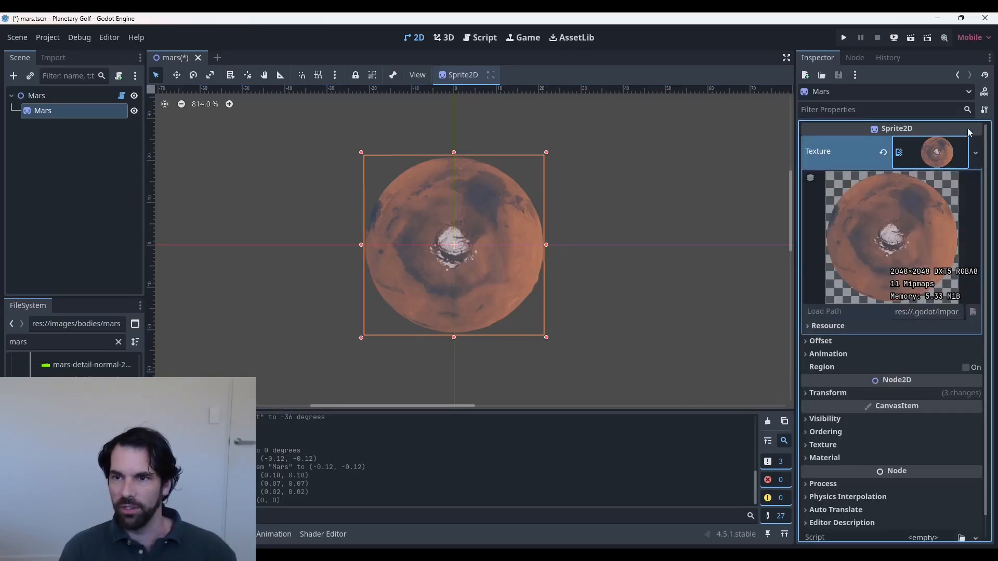
pyautogui.click(976, 152)
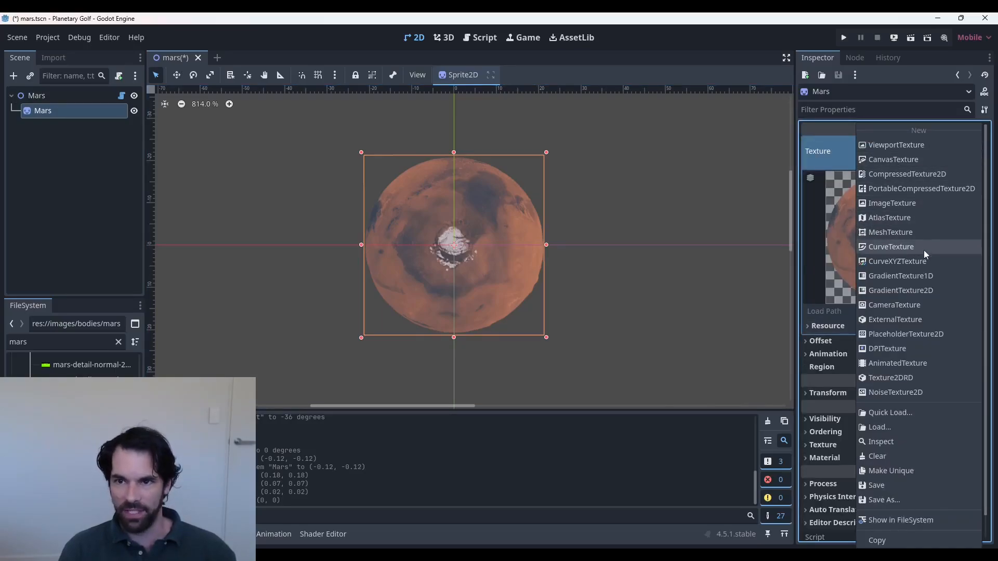
pyautogui.click(903, 160)
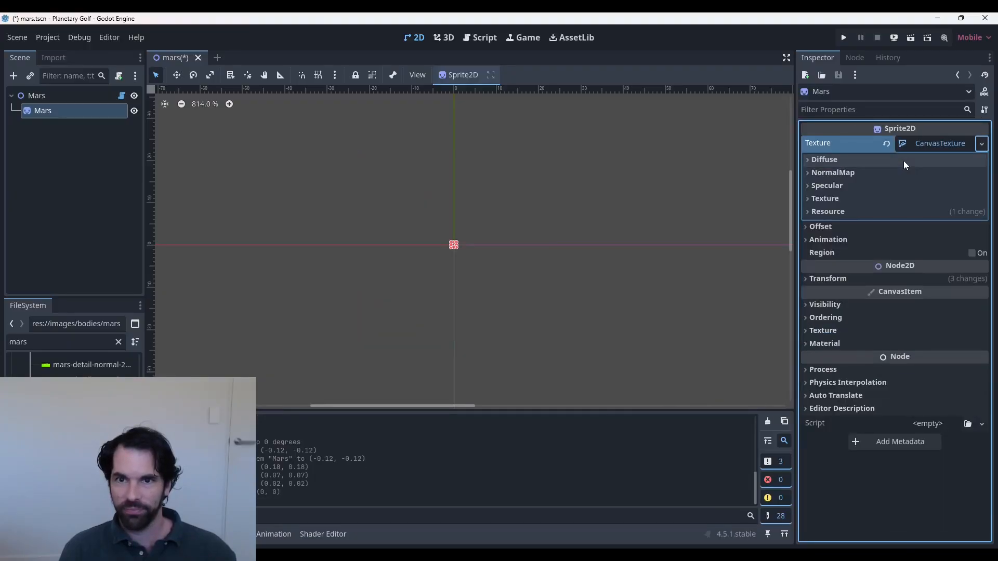
# Assign the Mars colour image as the CanvasTexture's Diffuse texture and the rendered normal image as its NormalMap texture.
pyautogui.click(841, 159)
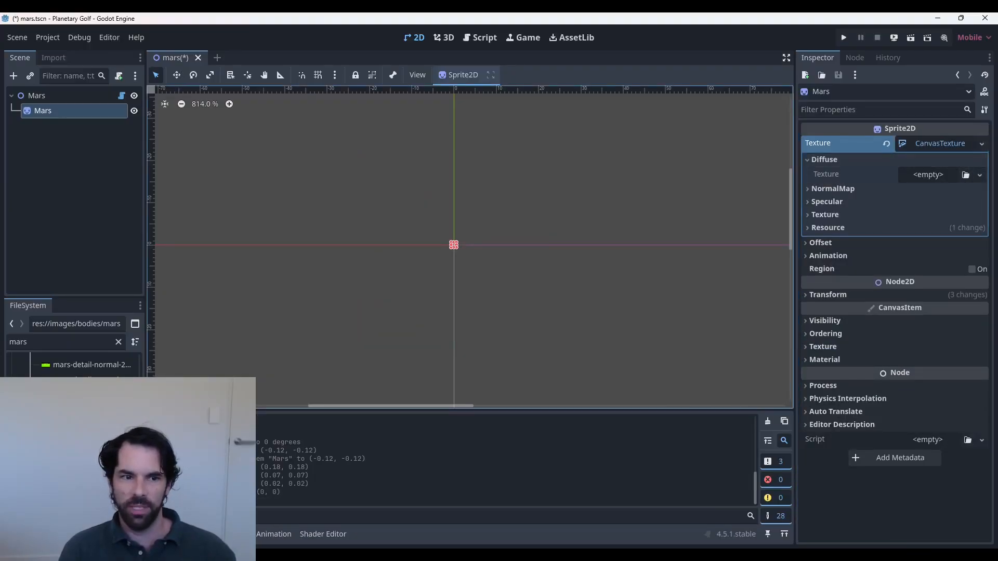
pyautogui.moveTo(73, 458); pyautogui.dragTo(918, 181)
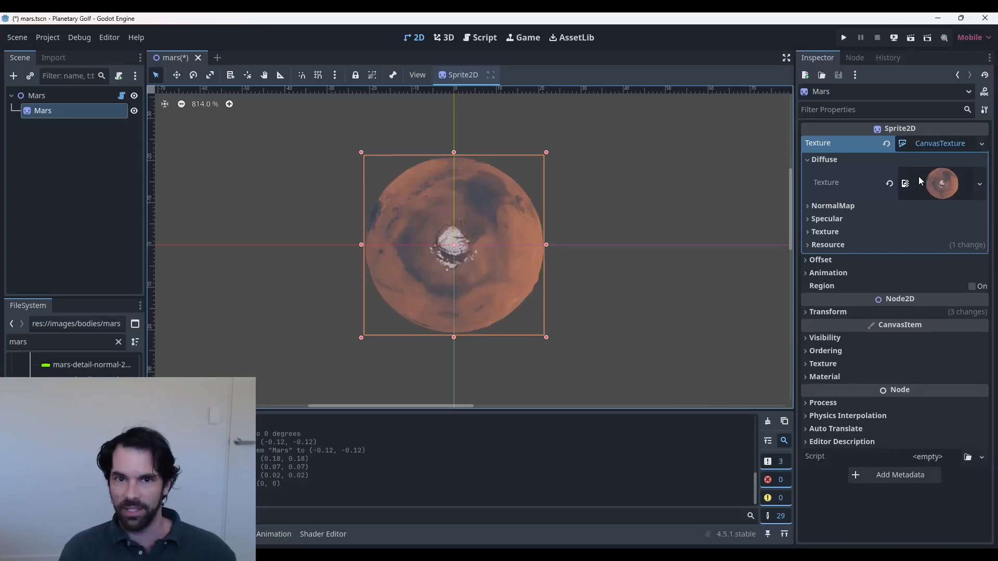
pyautogui.click(837, 206)
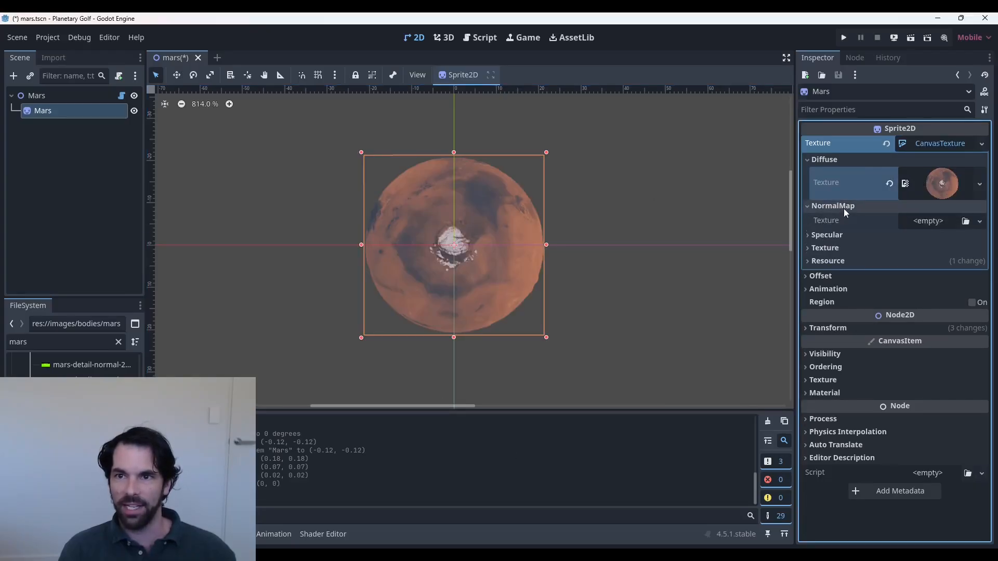
pyautogui.moveTo(73, 447); pyautogui.dragTo(924, 225)
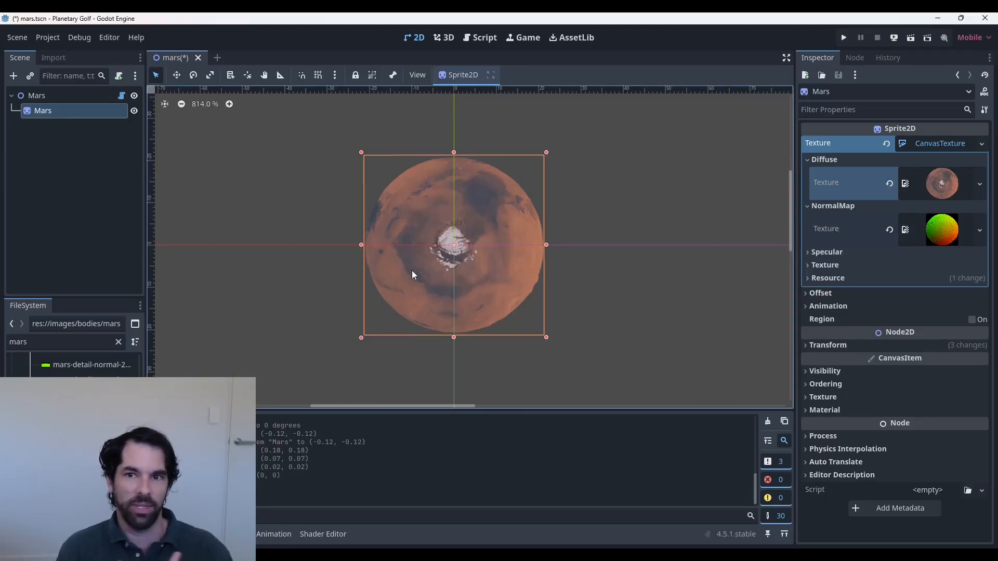
# Add a DirectionalLight2D as a child of the root Mars node.
pyautogui.rightClick(78, 93)
pyautogui.press('Escape')
pyautogui.hotkey('ctrl', 'a')
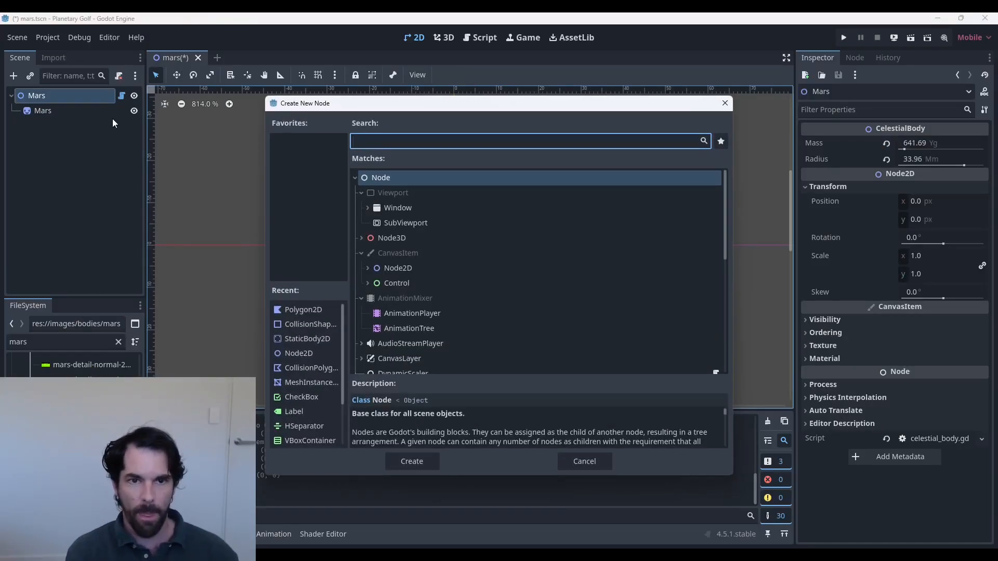
pyautogui.write('light')
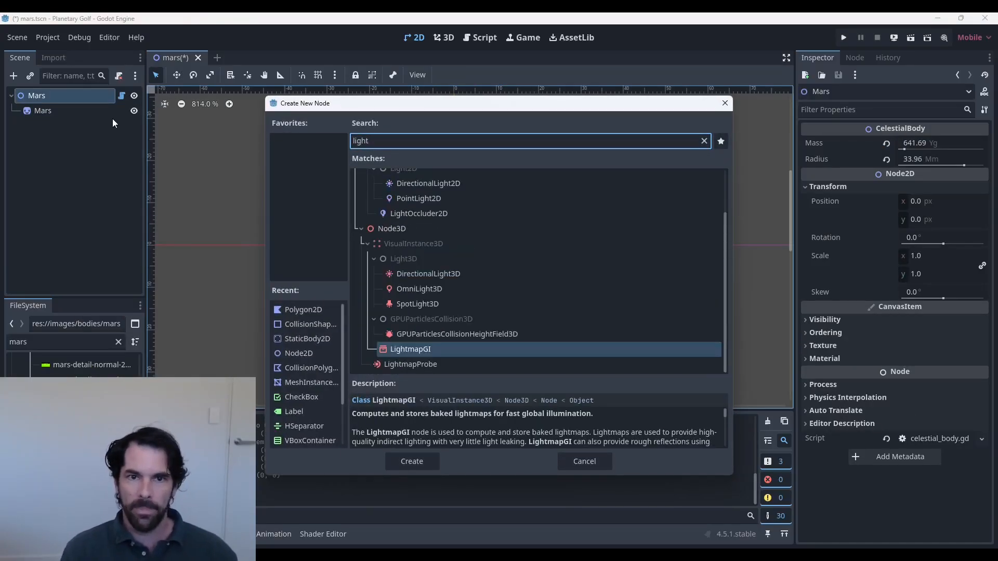
pyautogui.doubleClick(459, 185)
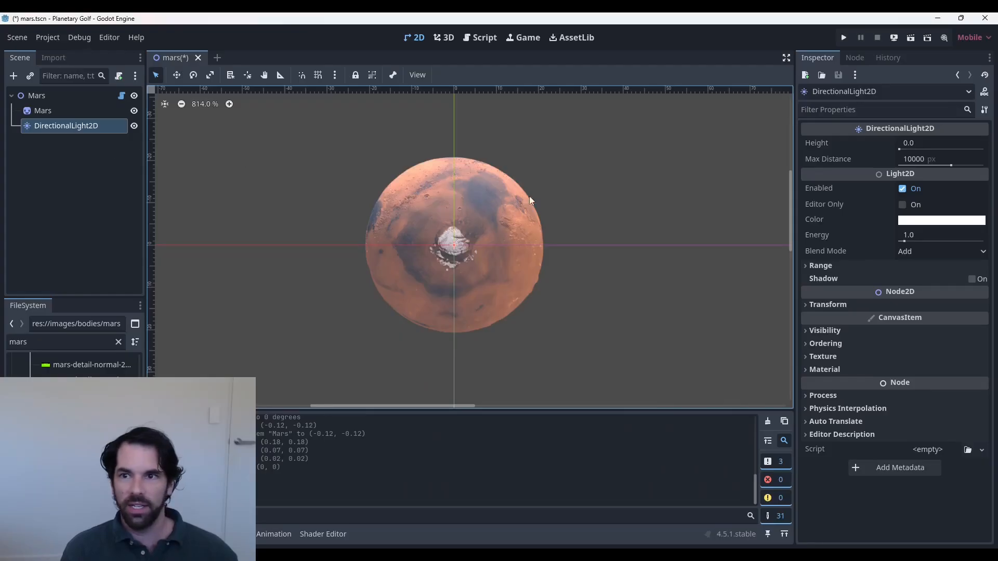
# Rotate the DirectionalLight2D through several directions, including 172, 320, 351, 345 and 296 degrees, to test the shading on Mars.
pyautogui.click(194, 74)
pyautogui.moveTo(301, 177); pyautogui.dragTo(474, 317)
pyautogui.scroll(4, 474, 318)
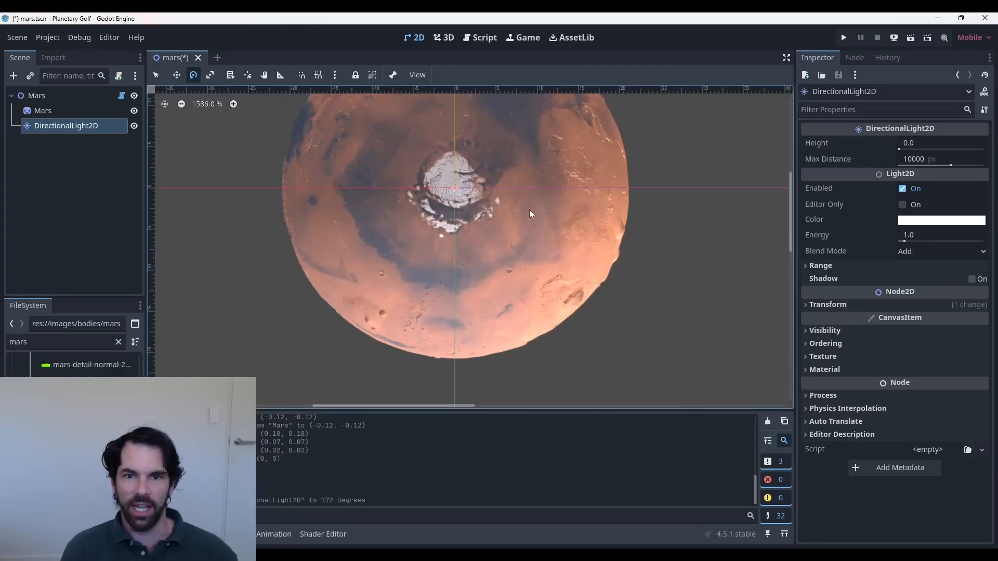
pyautogui.moveTo(541, 381); pyautogui.dragTo(438, 174)
pyautogui.moveTo(467, 173); pyautogui.dragTo(486, 273, button='middle')
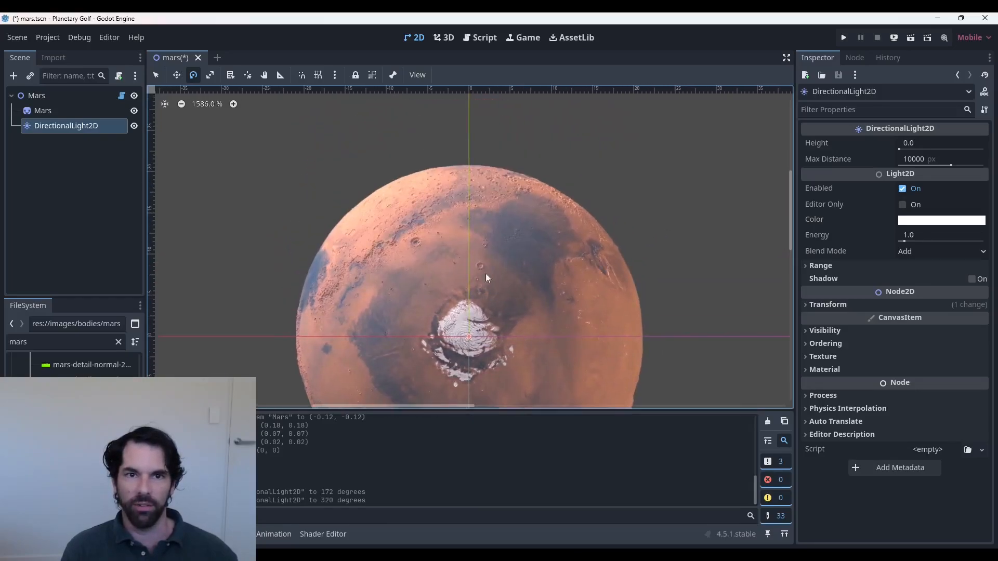
pyautogui.moveTo(483, 271); pyautogui.dragTo(639, 303)
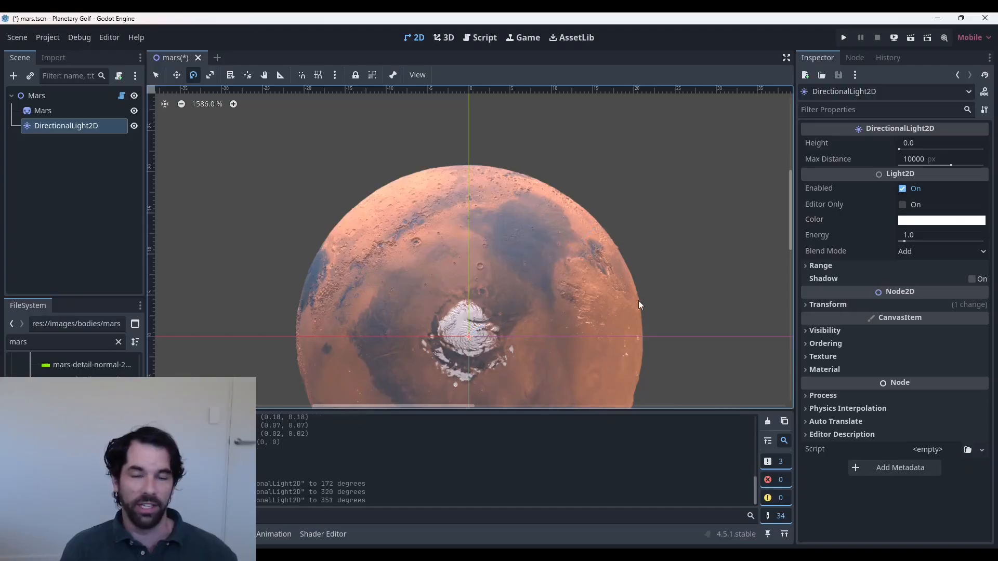
pyautogui.moveTo(640, 303); pyautogui.dragTo(631, 239, button='middle')
pyautogui.moveTo(631, 240); pyautogui.dragTo(625, 222)
pyautogui.moveTo(490, 298); pyautogui.dragTo(525, 288)
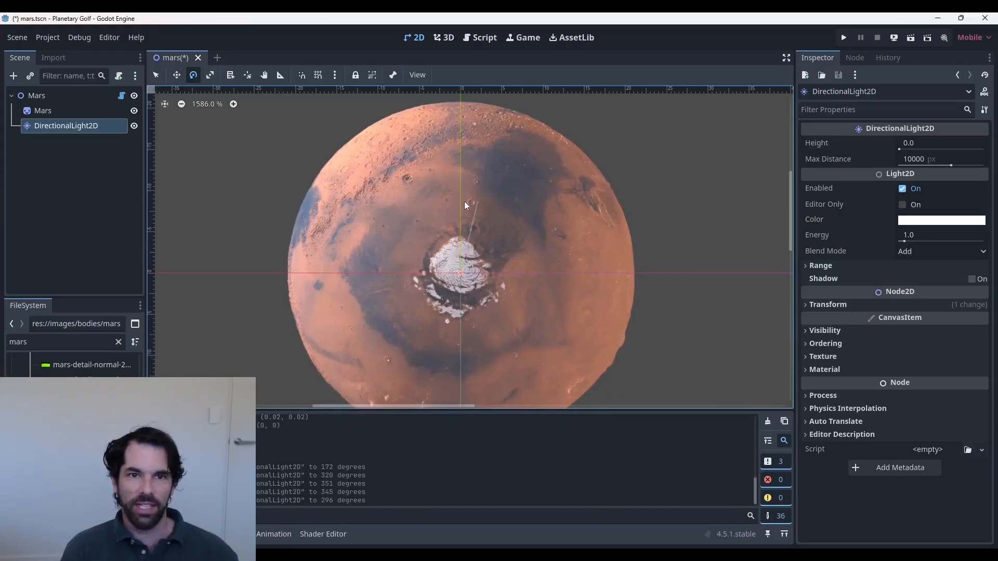
pyautogui.moveTo(464, 201); pyautogui.dragTo(508, 225)
# Examine the lit terrain relief along Mars's edge at close range.
pyautogui.scroll(-2, 642, 285)
pyautogui.moveTo(581, 315); pyautogui.dragTo(548, 276, button='middle')
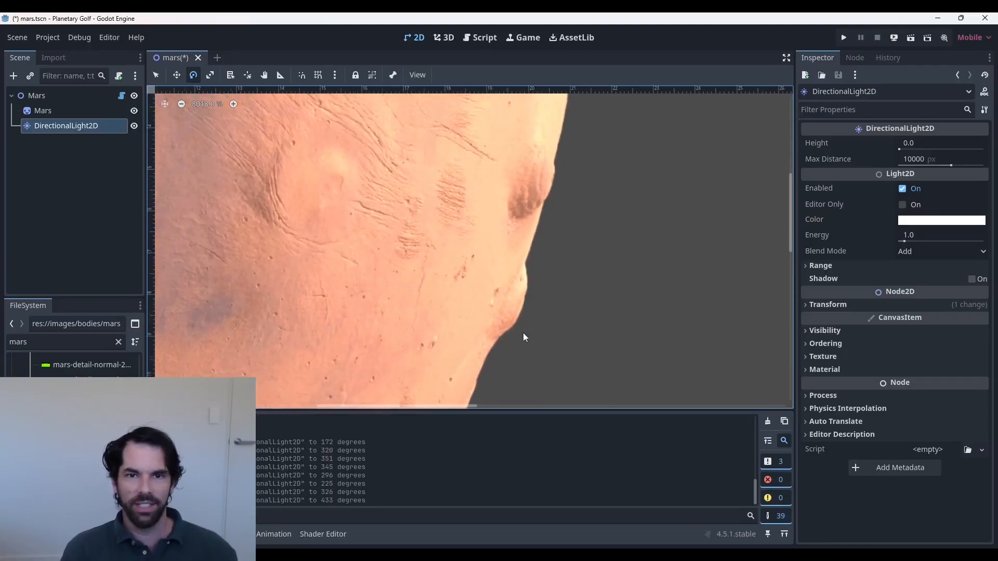
pyautogui.scroll(2, 541, 335)
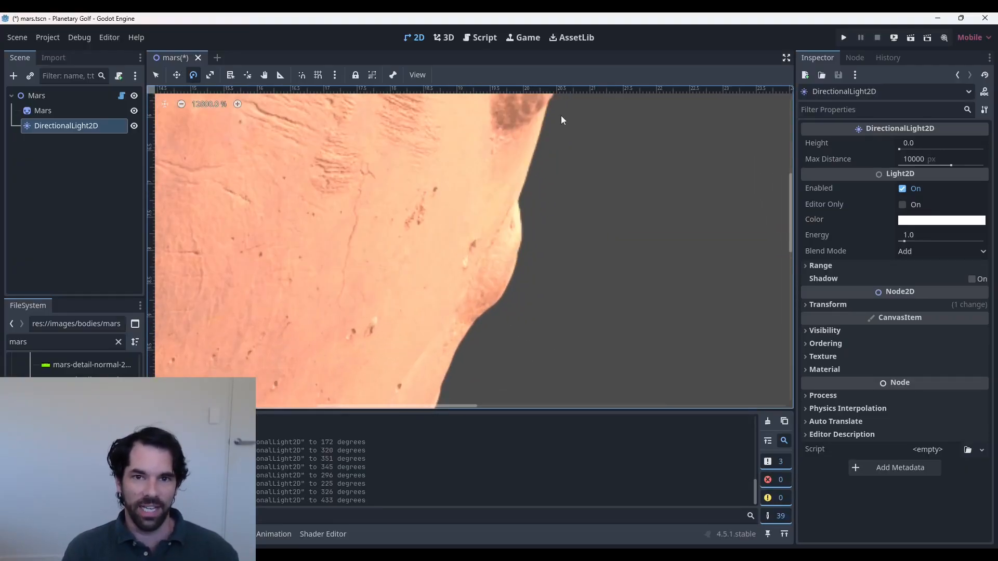
pyautogui.scroll(-10, 523, 191)
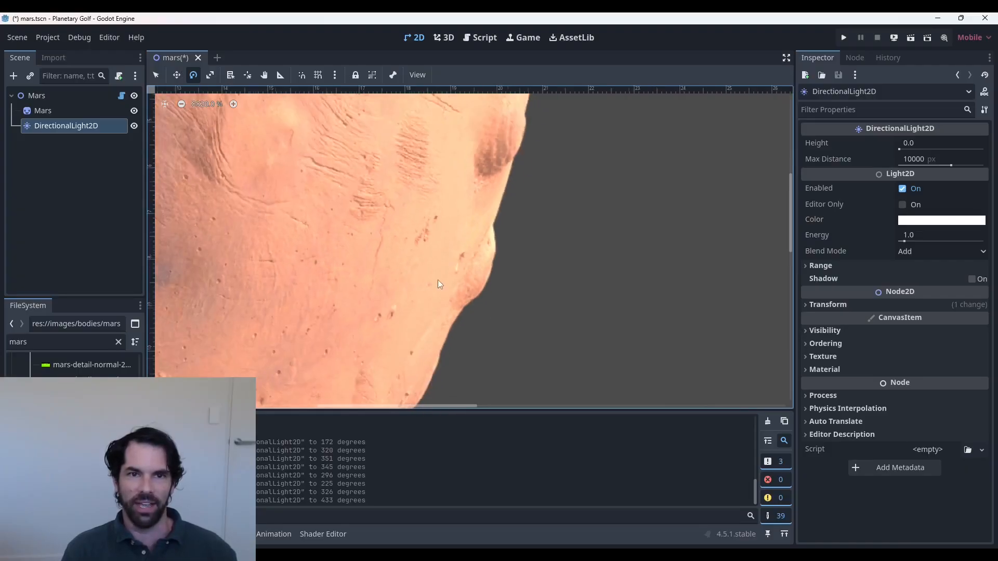
pyautogui.moveTo(431, 291); pyautogui.dragTo(517, 283, button='middle')
pyautogui.scroll(-1, 505, 284)
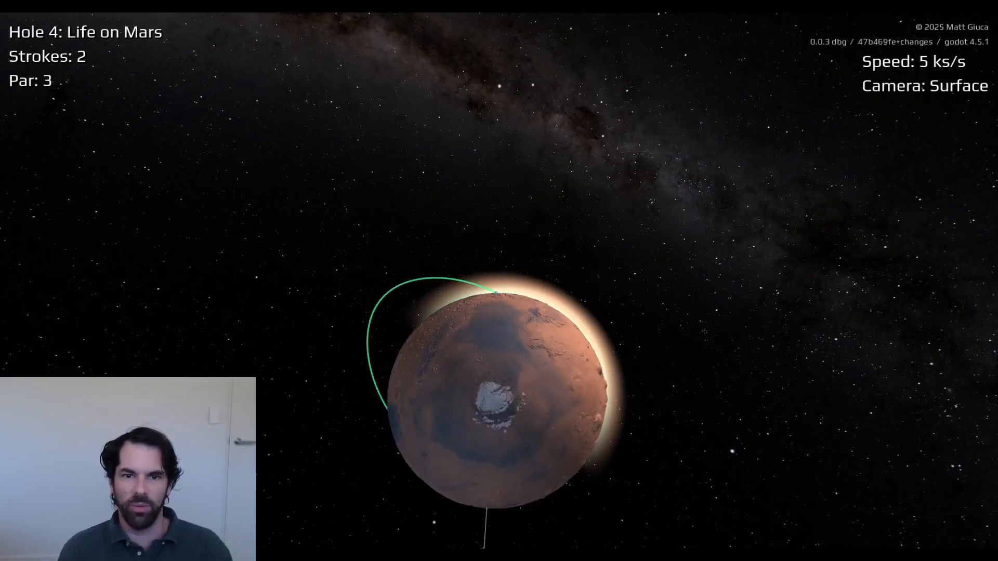
# Play on the Life on Mars hole in the running game and examine the lit planet from the surface out to the full globe.
pyautogui.click(712, 383)
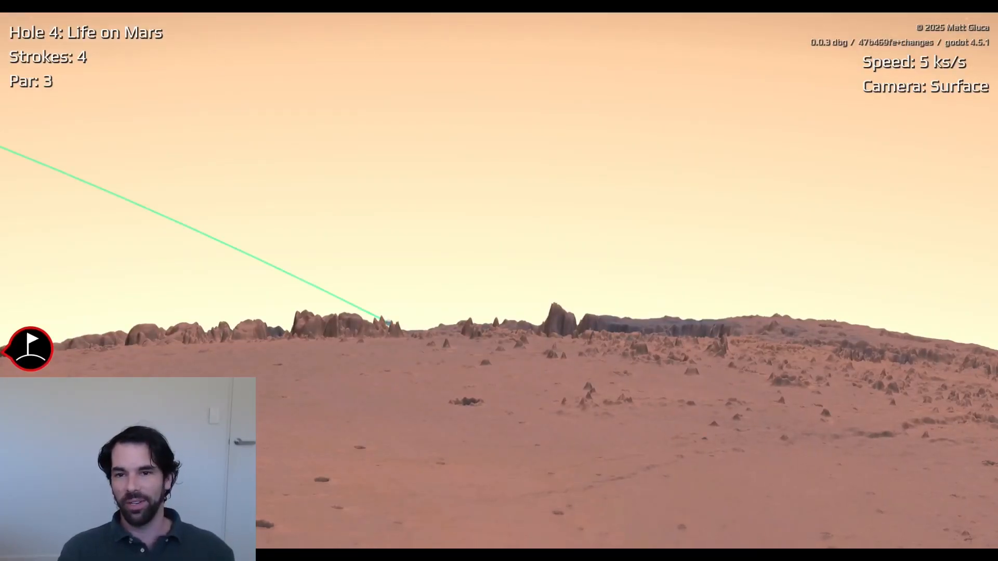
pyautogui.scroll(-6, 584, 530)
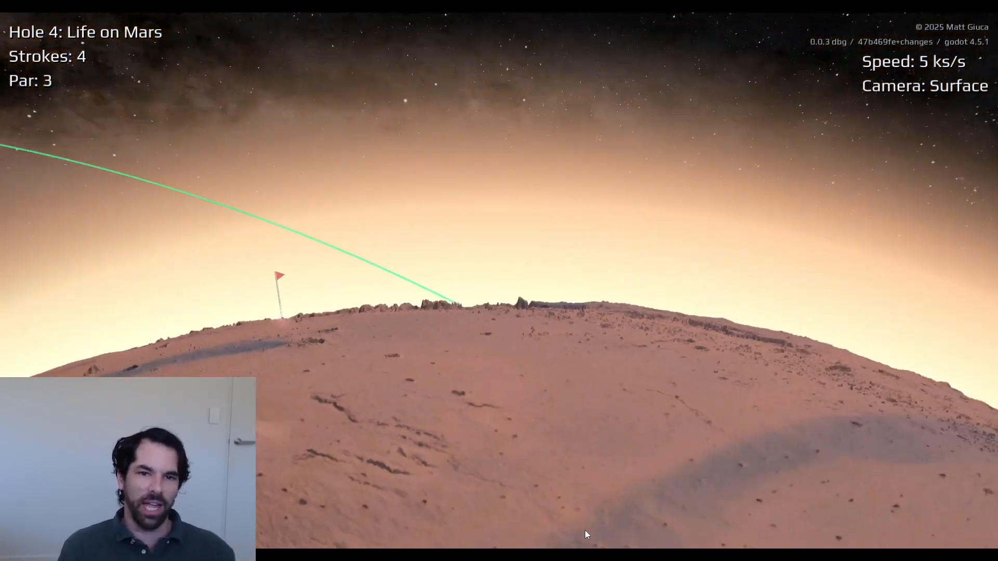
pyautogui.scroll(-10, 585, 531)
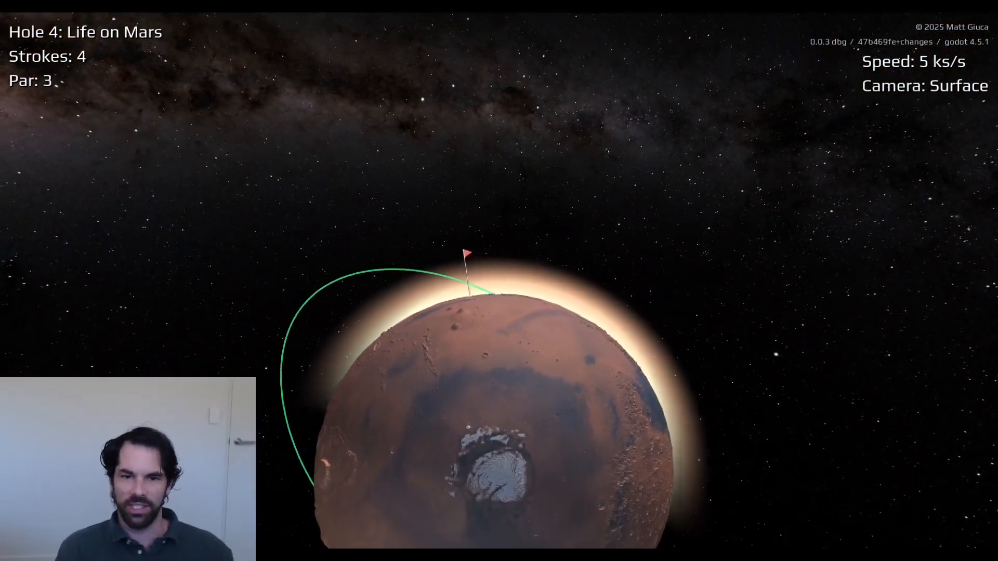
pyautogui.scroll(-3, 585, 530)
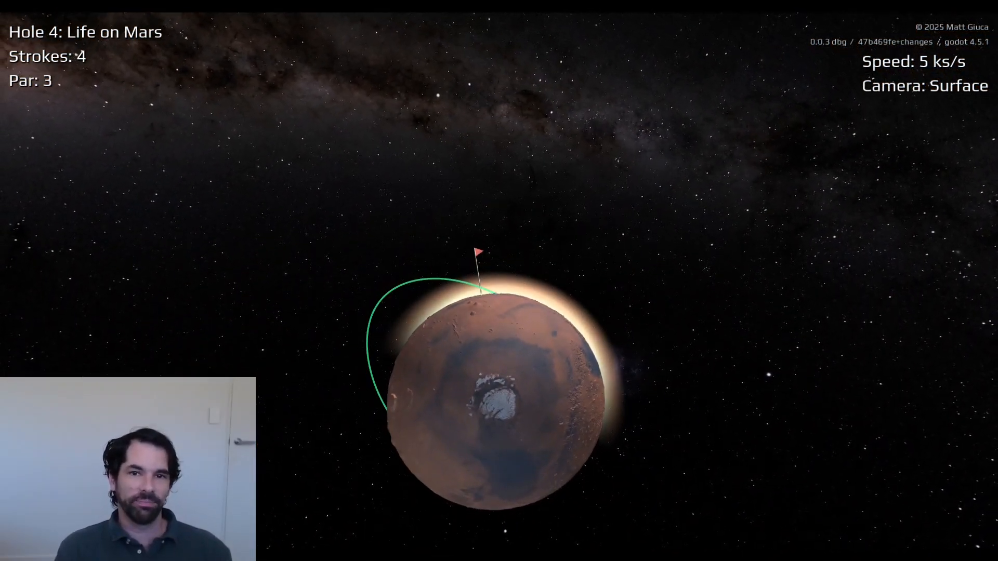